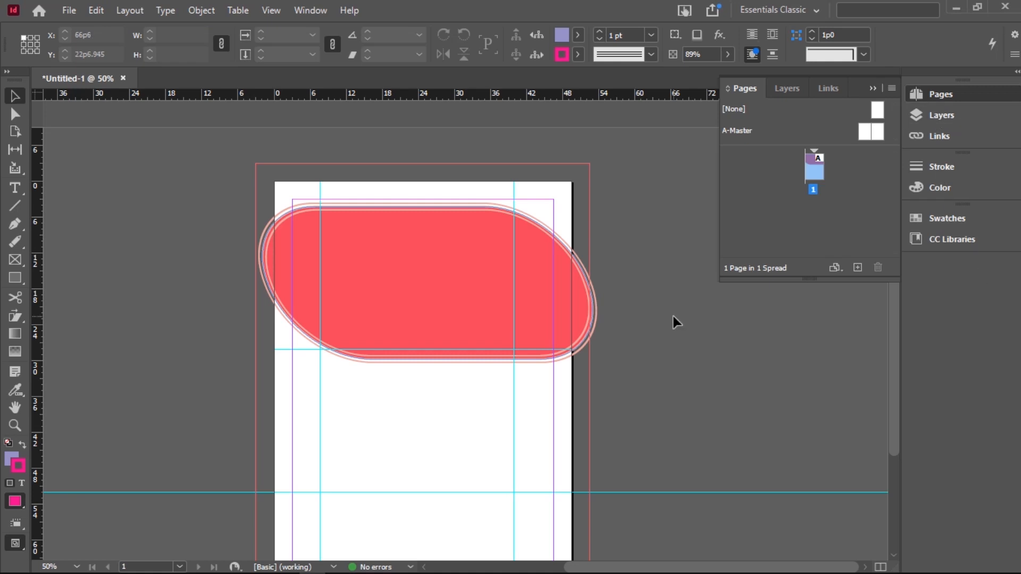
Collapse the expanded Pages panel
{"action": "left_click", "coordinate": [871, 87]}
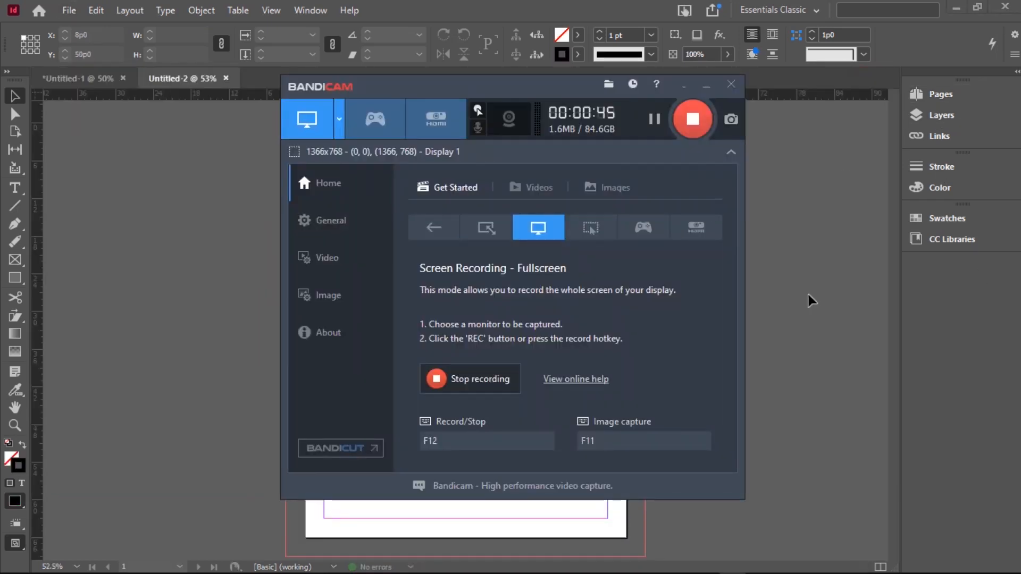
{"action": "left_click", "coordinate": [808, 295]}
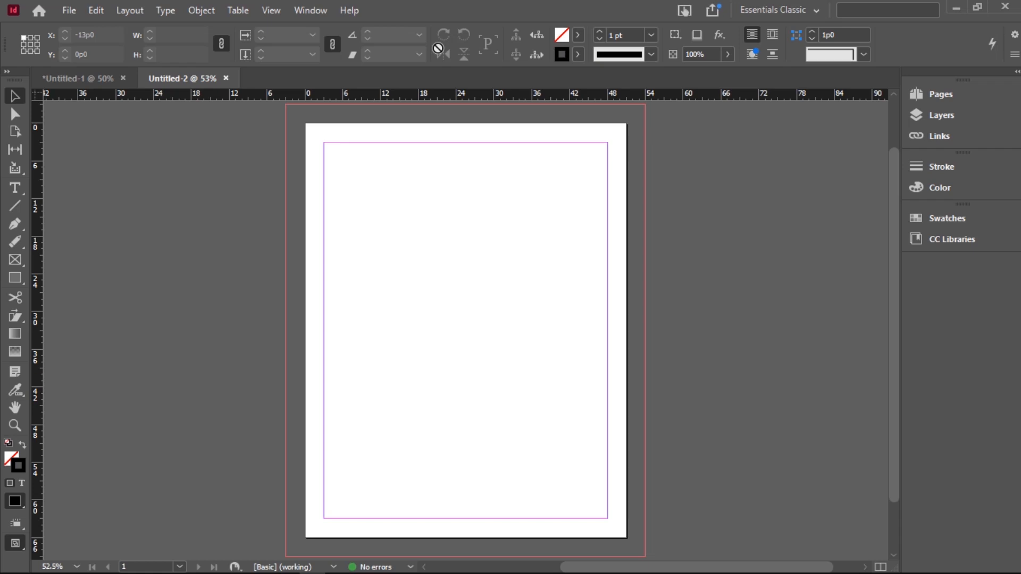
{"action": "left_click", "coordinate": [74, 18]}
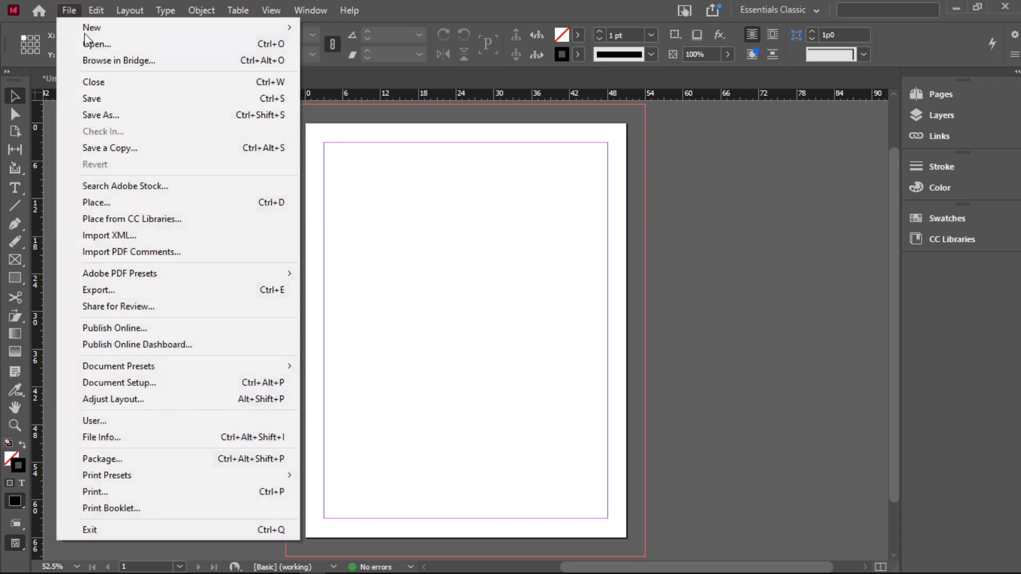
{"action": "mouse_move", "coordinate": [170, 27]}
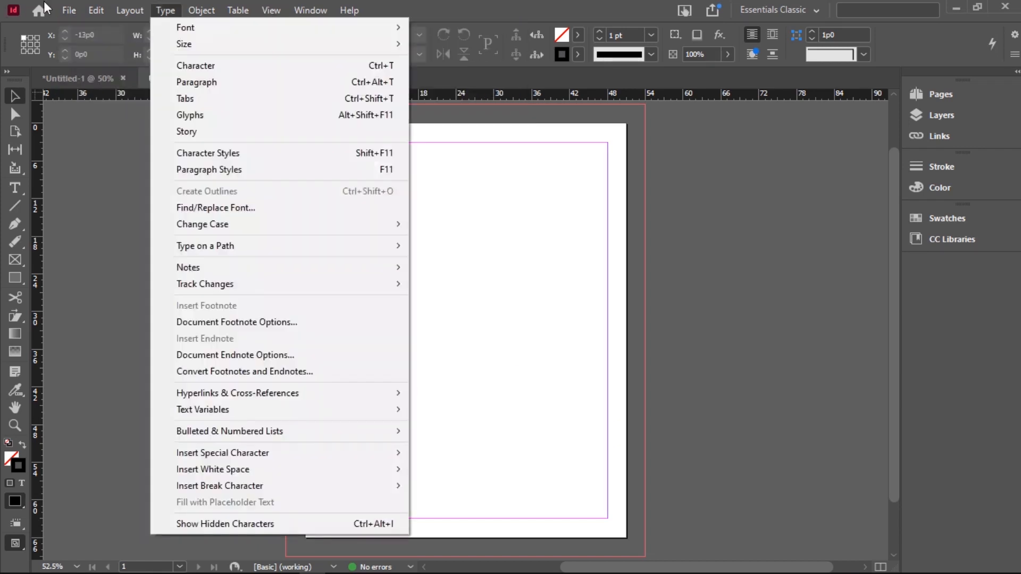
{"action": "mouse_move", "coordinate": [69, 10]}
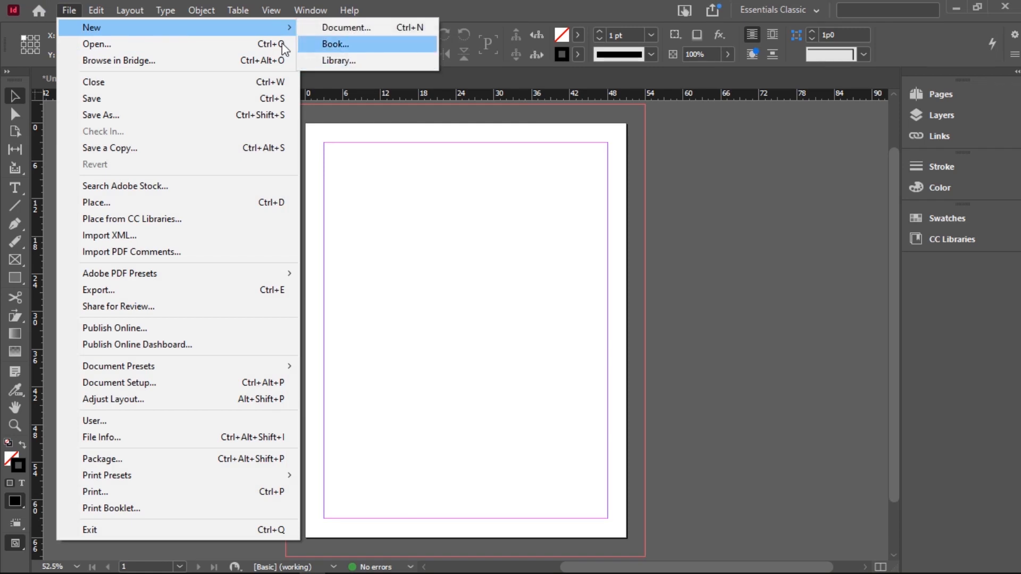
{"action": "mouse_move", "coordinate": [288, 29]}
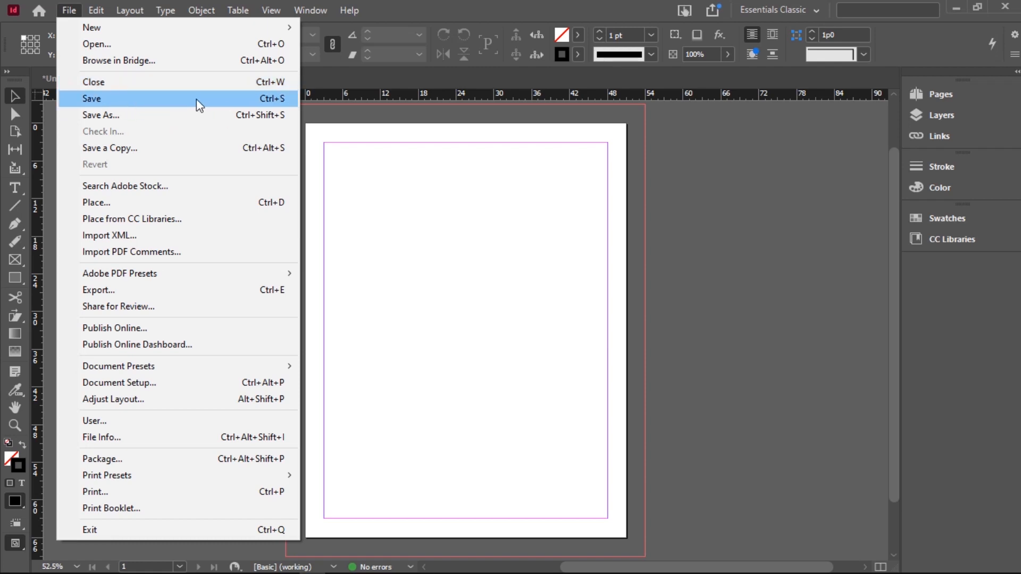
{"action": "left_click", "coordinate": [141, 77]}
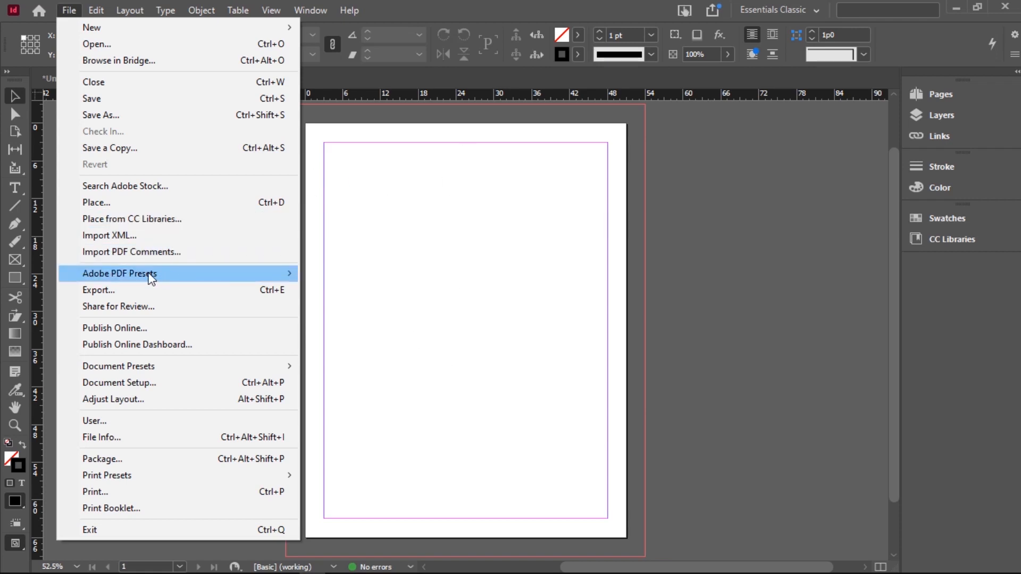
{"action": "mouse_move", "coordinate": [186, 282]}
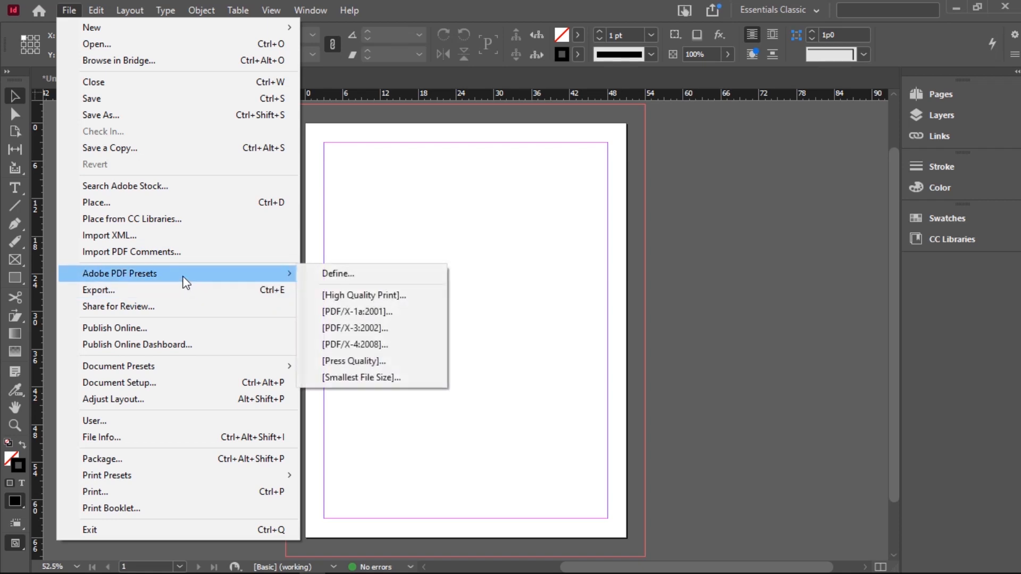
{"action": "mouse_move", "coordinate": [275, 273]}
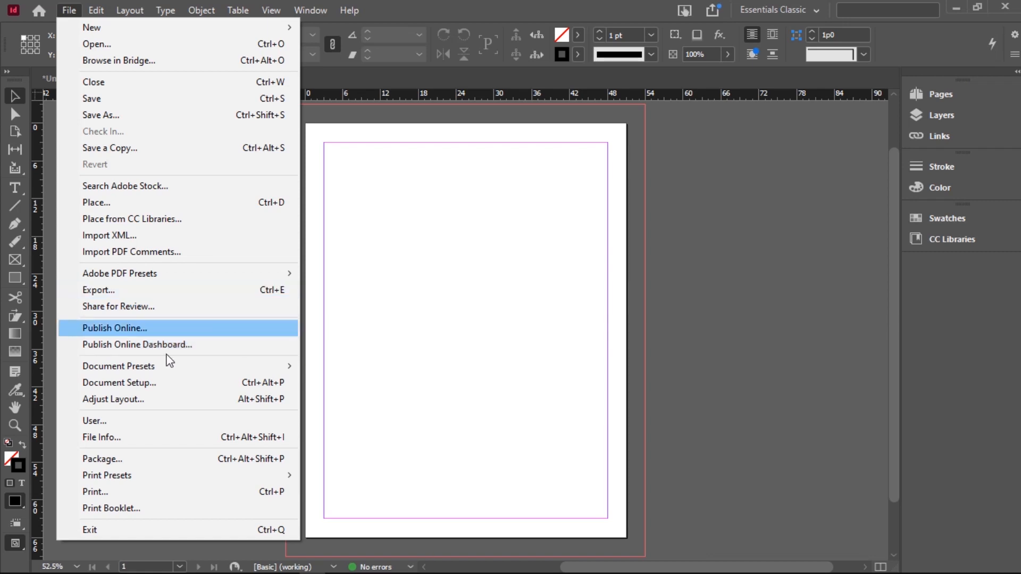
{"action": "mouse_move", "coordinate": [152, 366]}
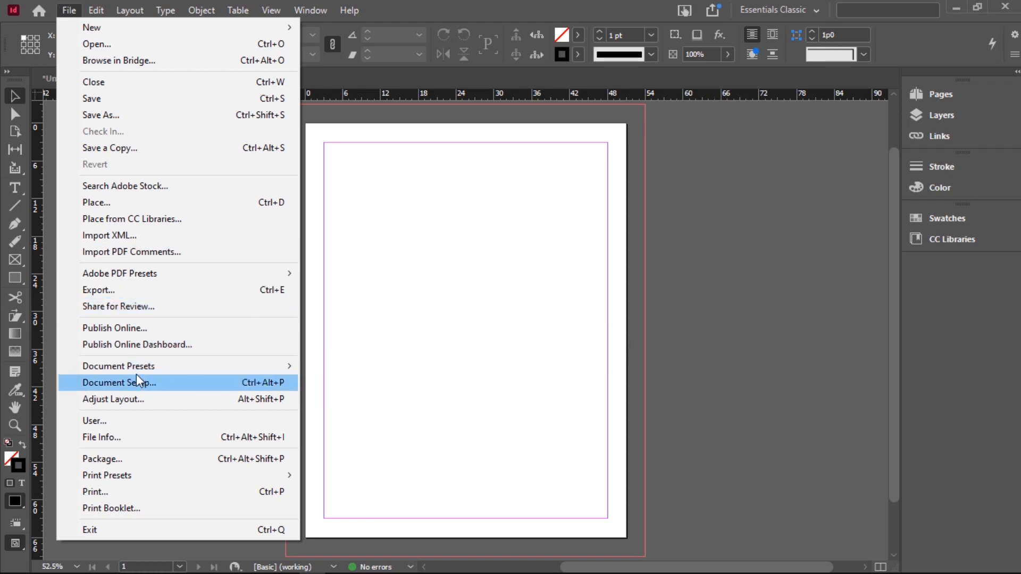
Change the document setup to Web intent with an A4 landscape page
{"action": "left_click", "coordinate": [168, 376]}
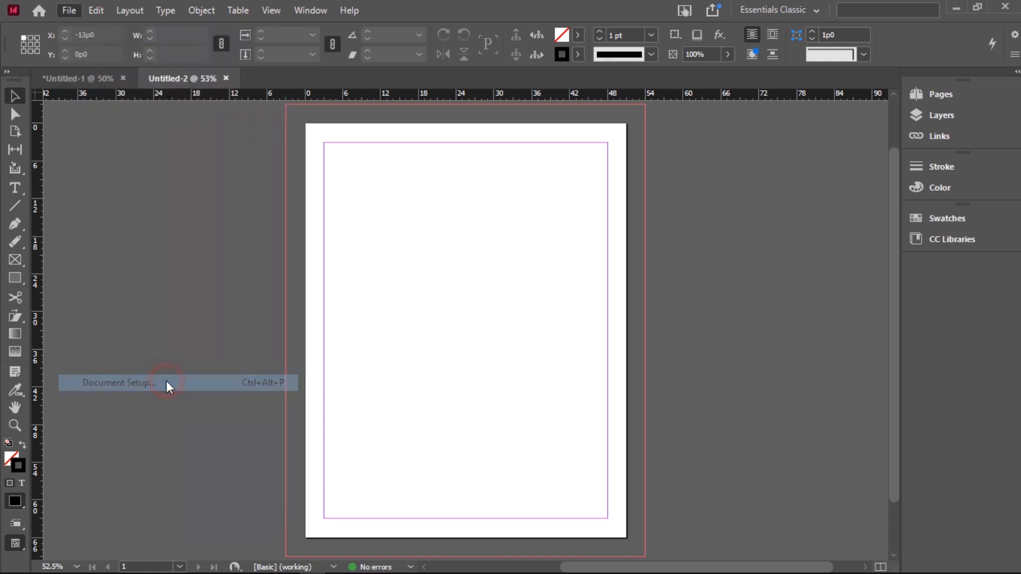
{"action": "left_click", "coordinate": [526, 139]}
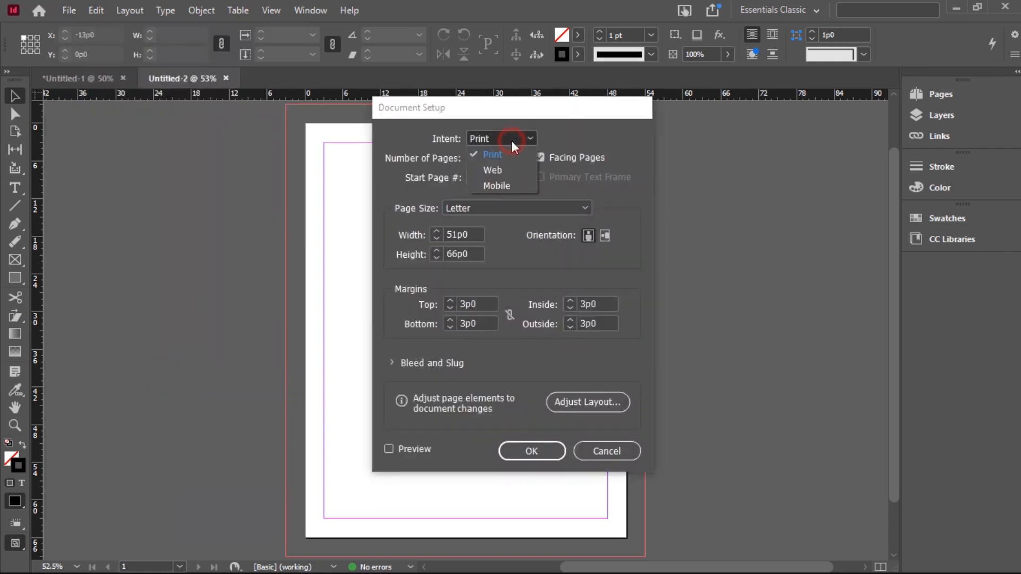
{"action": "left_click", "coordinate": [506, 170]}
{"action": "left_click", "coordinate": [490, 209]}
{"action": "left_click", "coordinate": [484, 245]}
{"action": "left_click", "coordinate": [535, 452]}
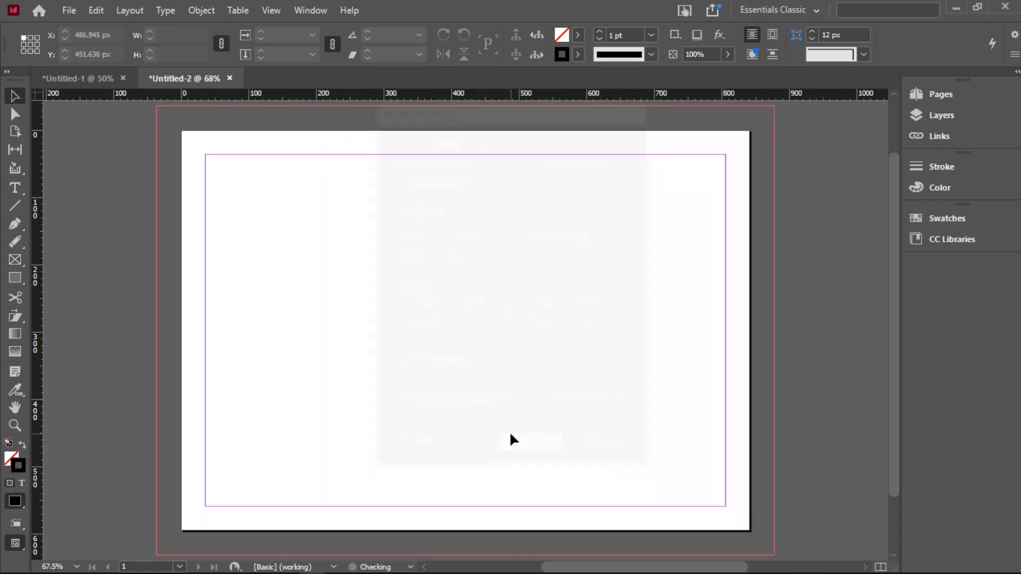
Adjust the layout to a portrait page with a height of 810 px
{"action": "left_click", "coordinate": [72, 11]}
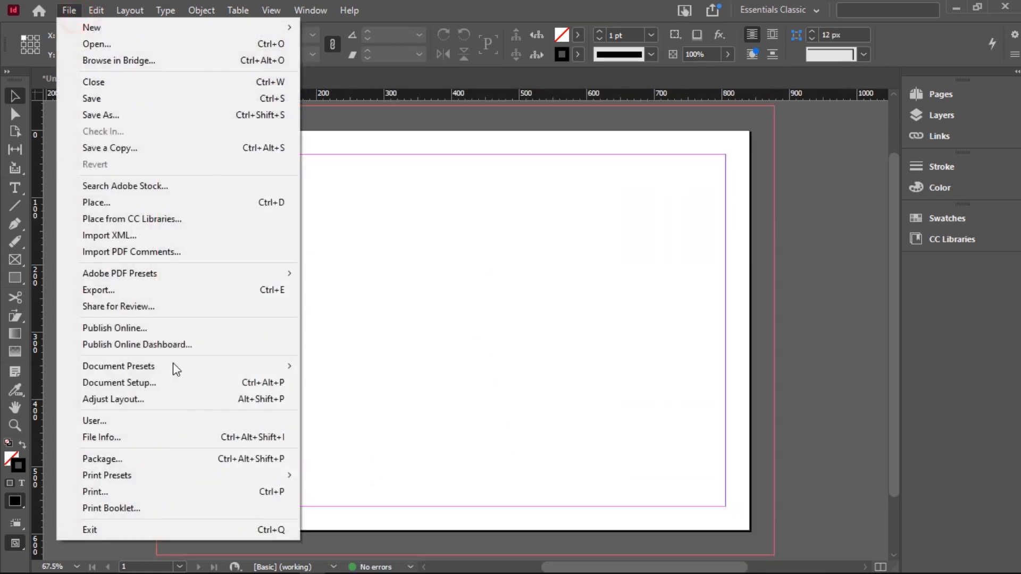
{"action": "left_click", "coordinate": [137, 401]}
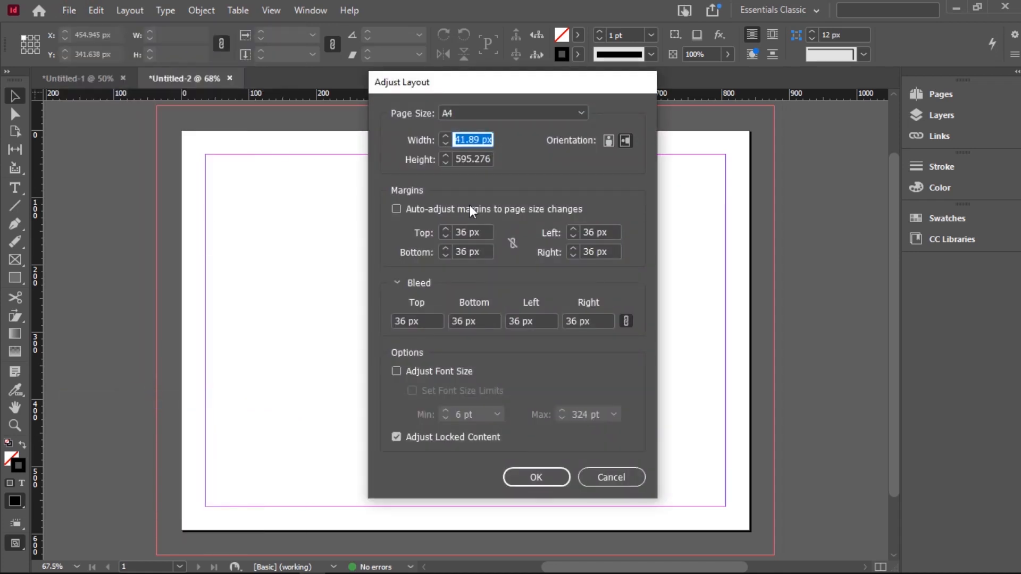
{"action": "type", "text": "840 px"}
{"action": "left_click", "coordinate": [608, 141]}
{"action": "left_click", "coordinate": [553, 476]}
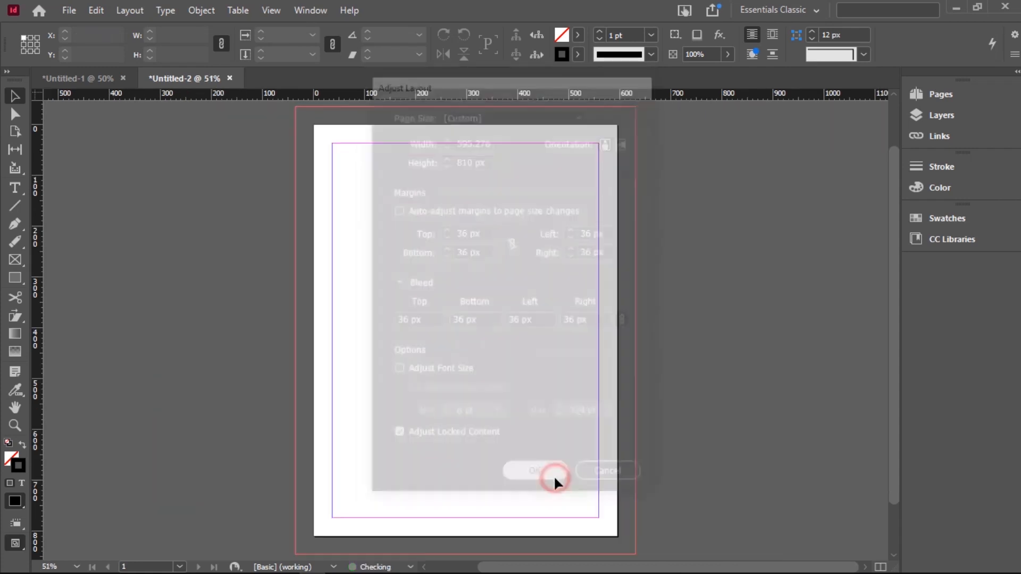
View the user name and color settings, and leave them without making changes
{"action": "left_click", "coordinate": [65, 11]}
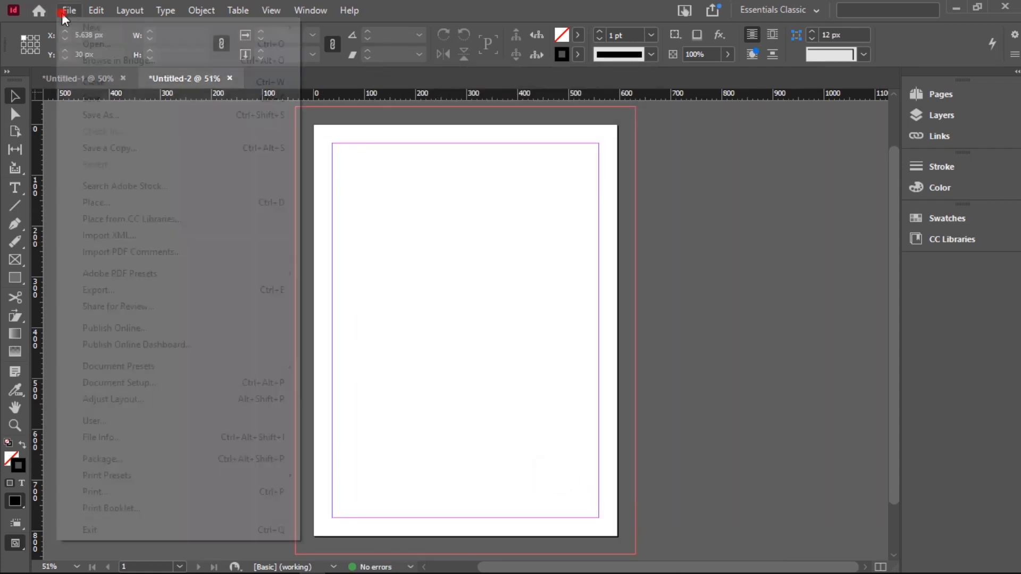
{"action": "left_click", "coordinate": [113, 421]}
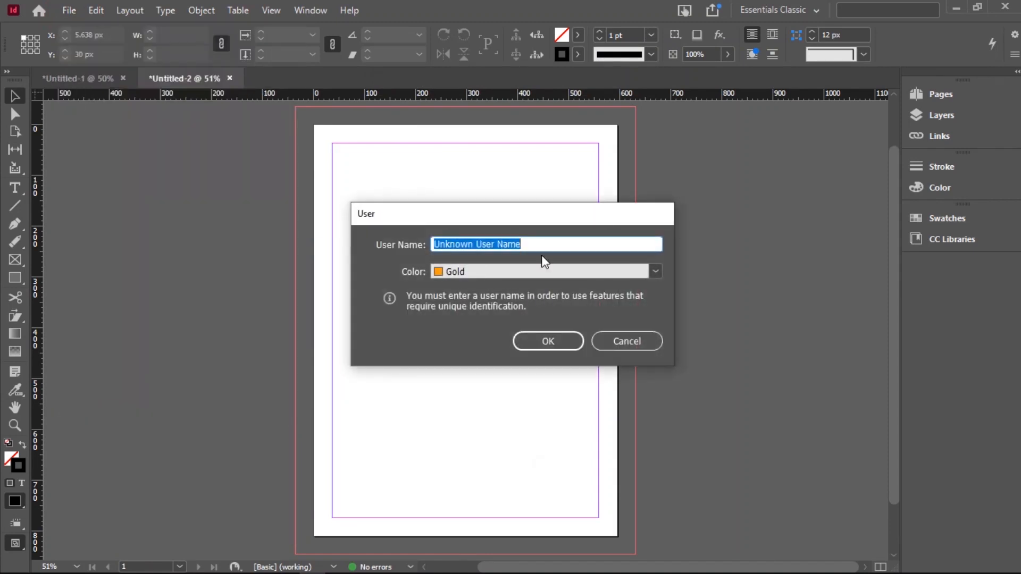
{"action": "left_click", "coordinate": [626, 339]}
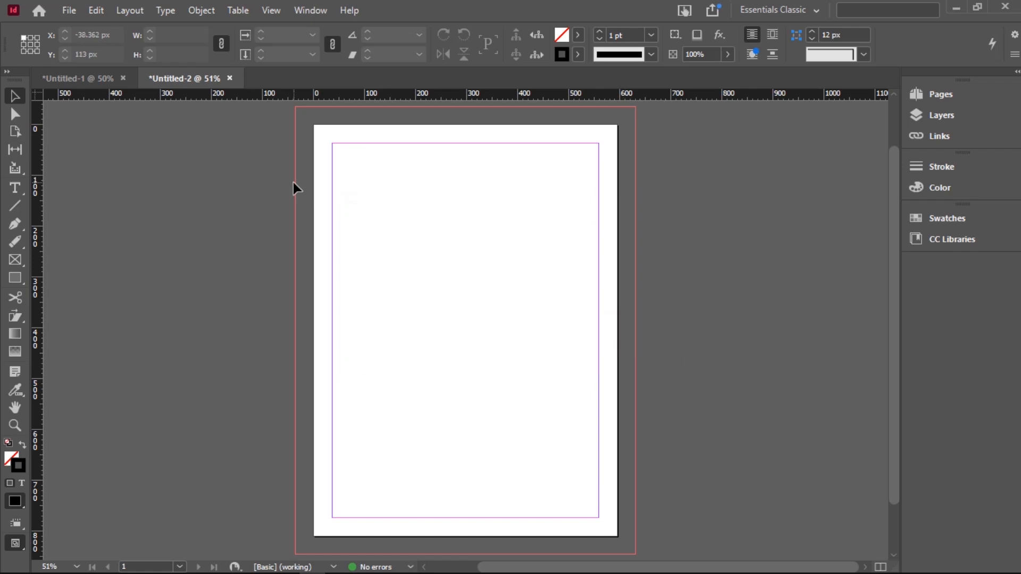
Examine the document's file information, including the Basic, Camera Data, IPTC, IPTC Extension, Photoshop and Audio Data categories
{"action": "left_click", "coordinate": [69, 11]}
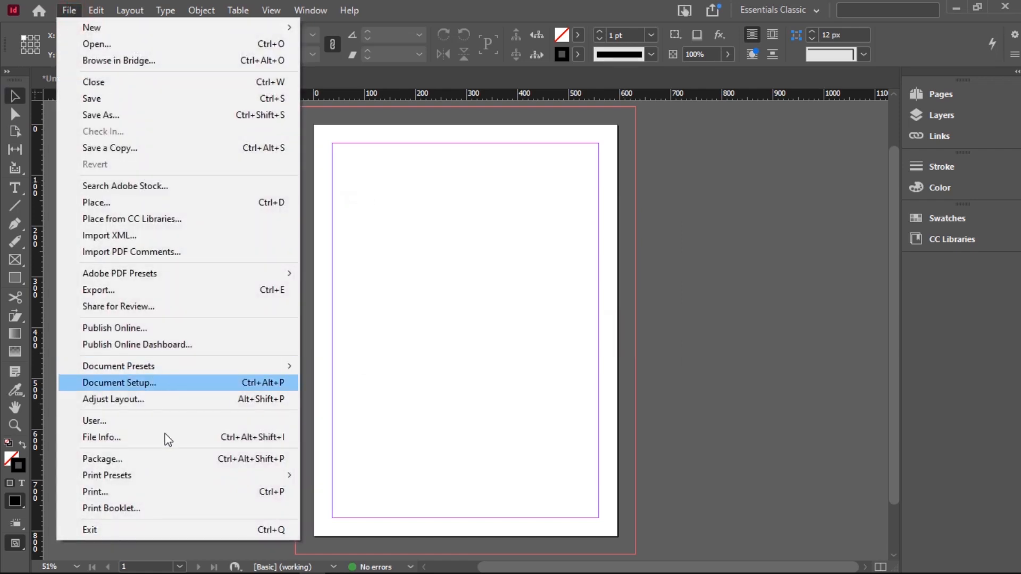
{"action": "left_click", "coordinate": [145, 439]}
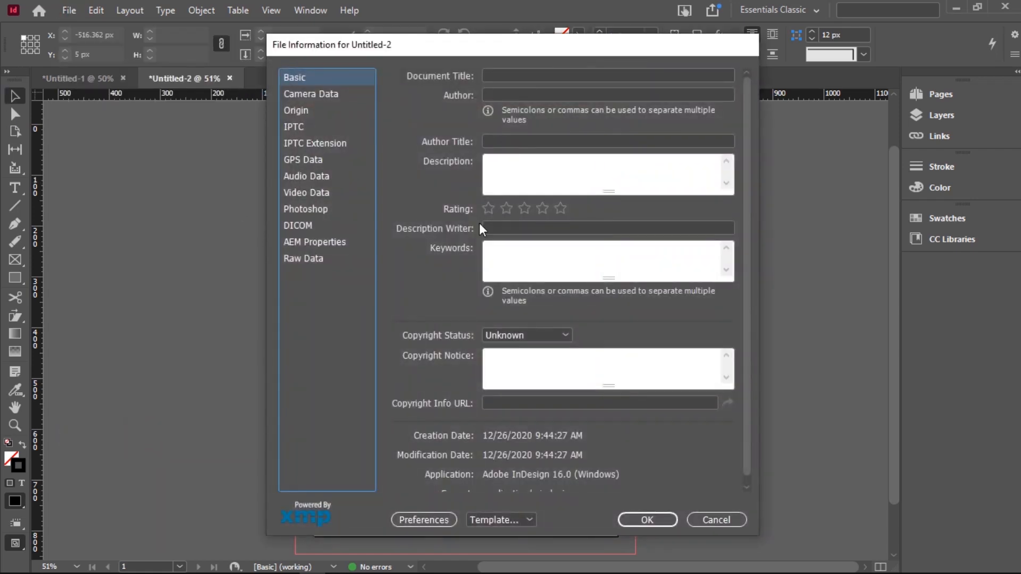
{"action": "left_click", "coordinate": [314, 144]}
{"action": "left_click", "coordinate": [305, 209]}
{"action": "left_click", "coordinate": [296, 128]}
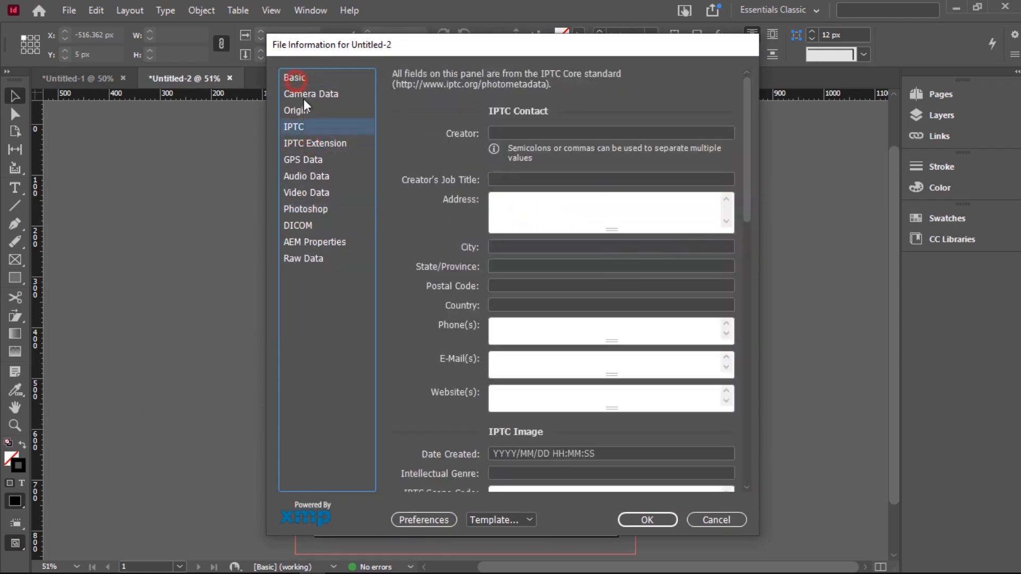
{"action": "left_click", "coordinate": [295, 78]}
{"action": "left_click", "coordinate": [314, 95]}
{"action": "left_click", "coordinate": [318, 181]}
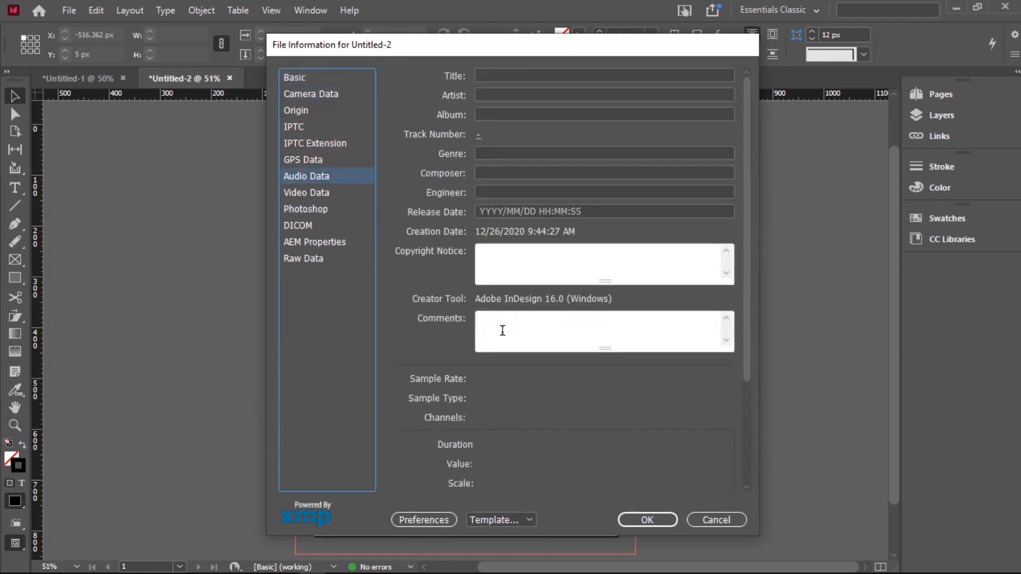
{"action": "left_click", "coordinate": [707, 520]}
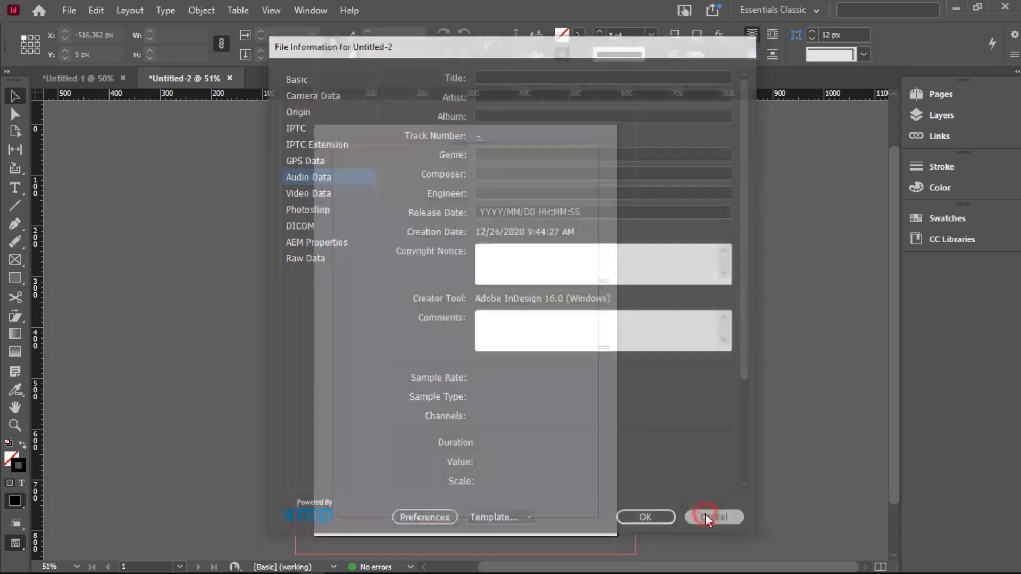
Examine the document's package summary, fonts, links and images, colors and inks, and remaining categories without packaging
{"action": "left_click", "coordinate": [69, 11]}
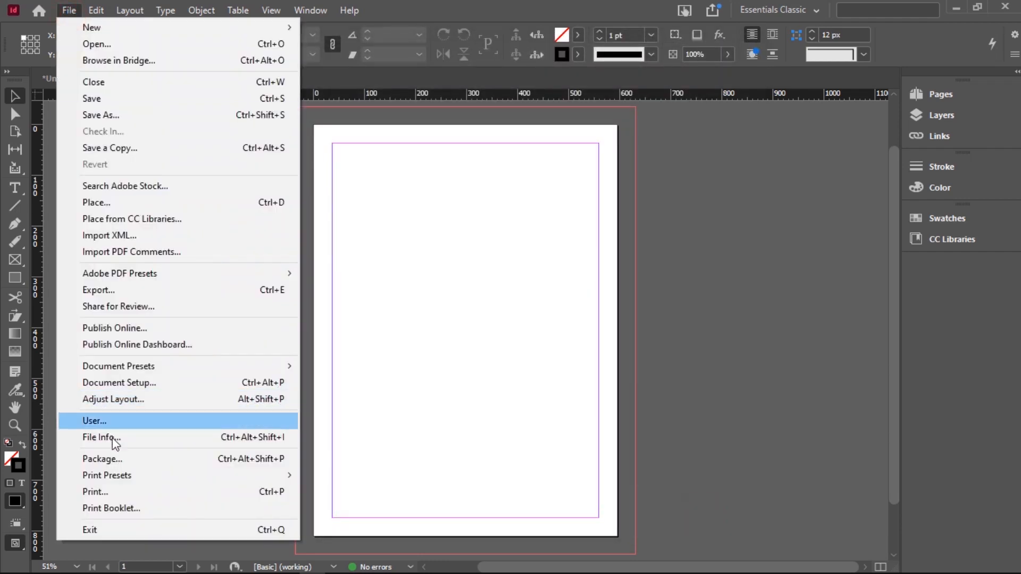
{"action": "left_click", "coordinate": [129, 461]}
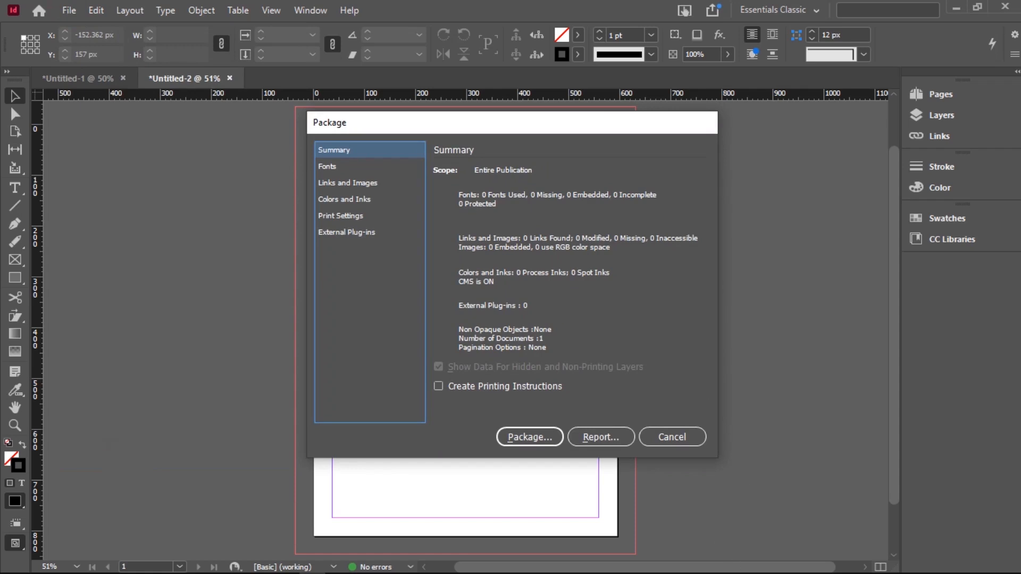
{"action": "left_click", "coordinate": [734, 564]}
{"action": "left_click", "coordinate": [734, 565]}
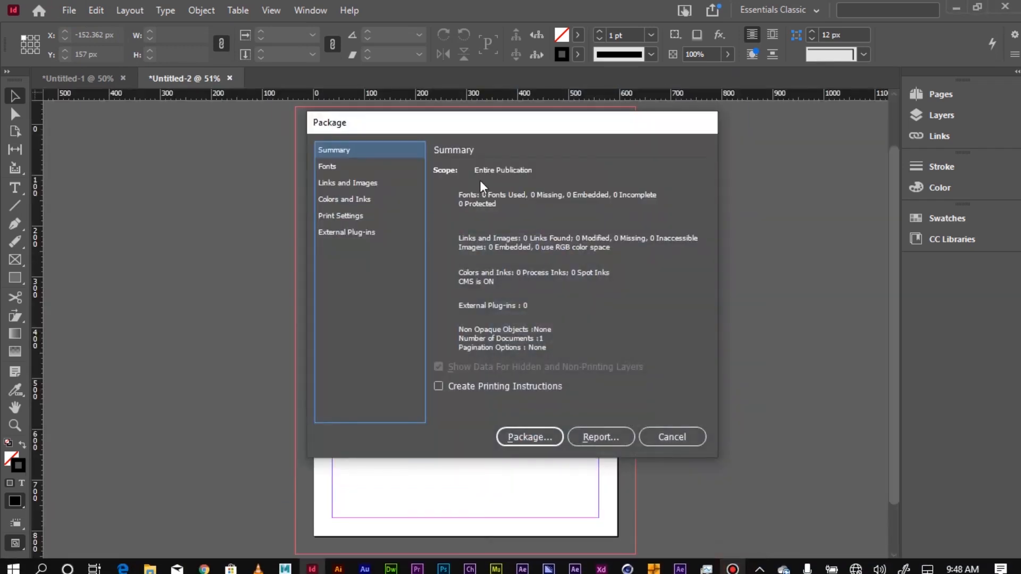
{"action": "left_click", "coordinate": [343, 166]}
{"action": "left_click", "coordinate": [342, 183]}
{"action": "left_click", "coordinate": [342, 200]}
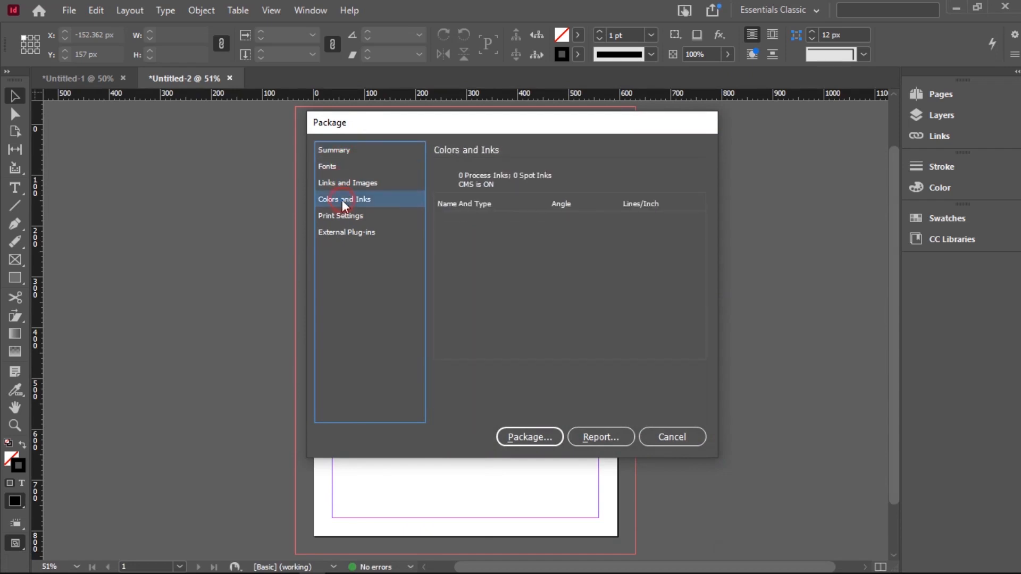
{"action": "left_click", "coordinate": [346, 226]}
{"action": "left_click", "coordinate": [349, 167]}
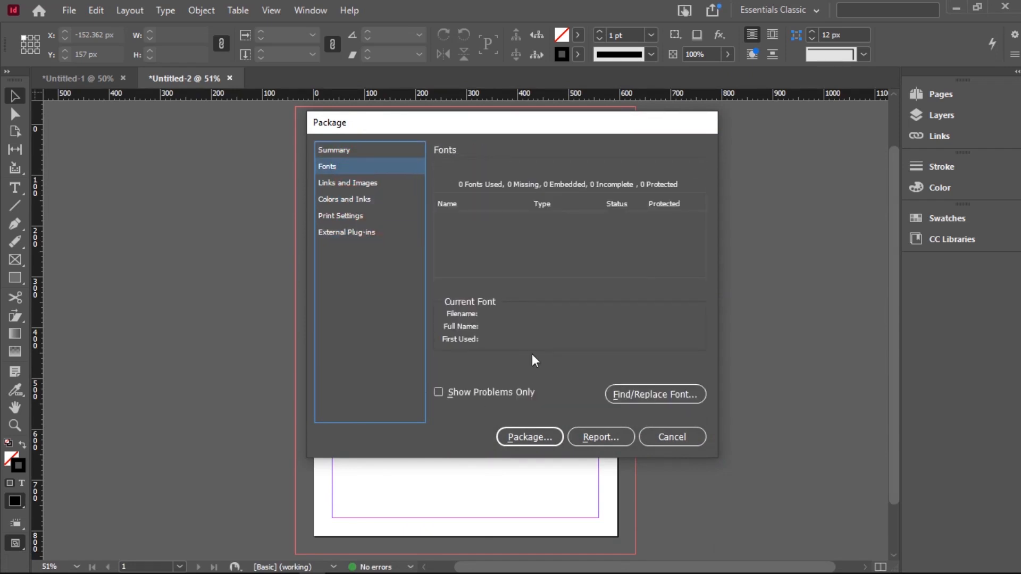
{"action": "left_click", "coordinate": [674, 439]}
{"action": "left_click", "coordinate": [69, 10]}
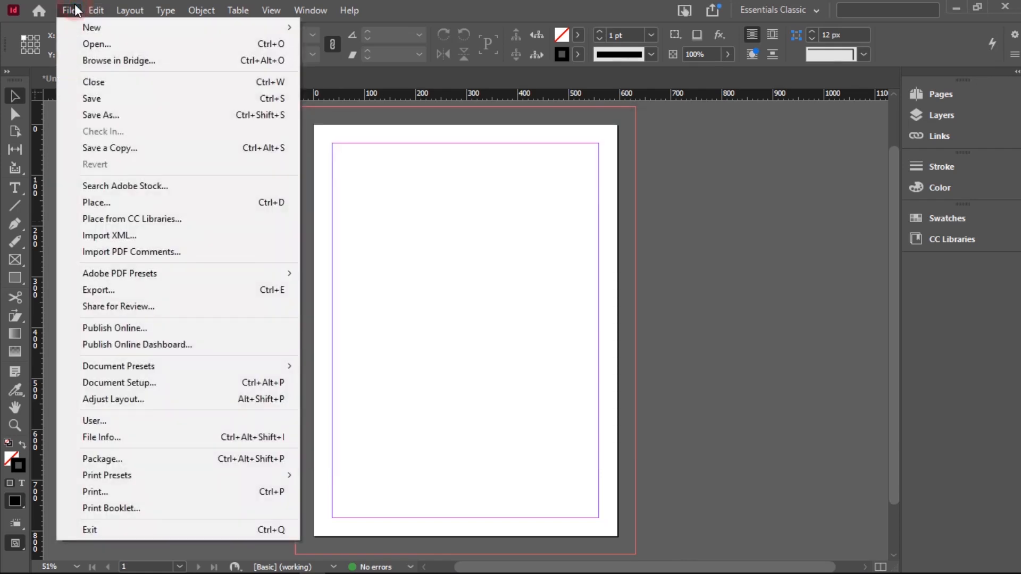
{"action": "mouse_move", "coordinate": [190, 468]}
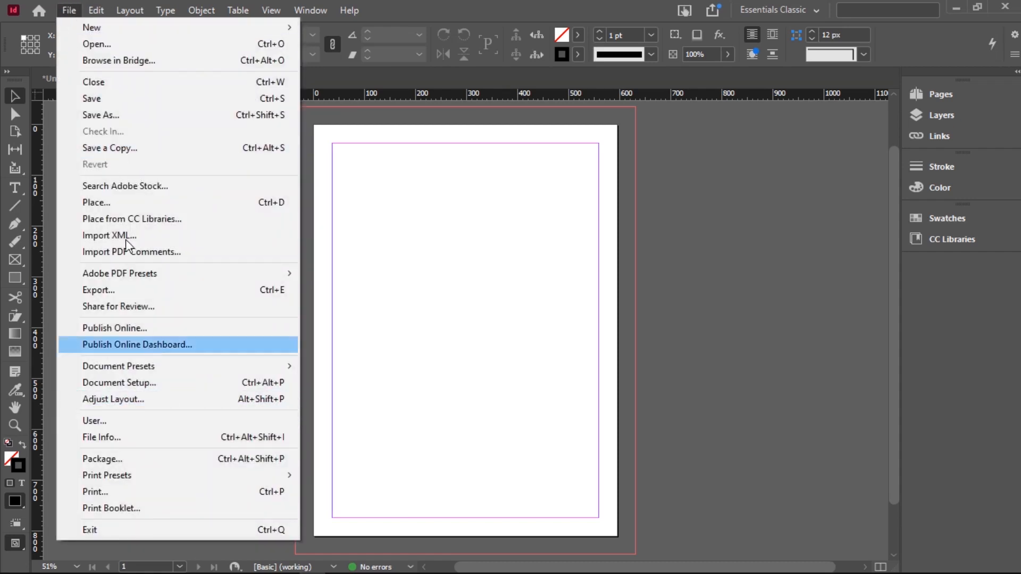
{"action": "mouse_move", "coordinate": [94, 8]}
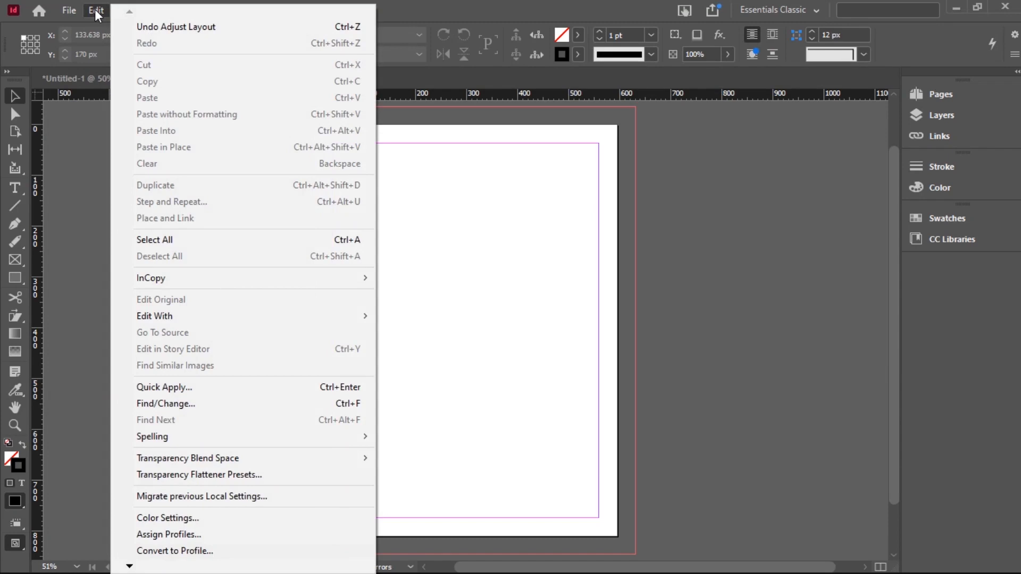
{"action": "left_click", "coordinate": [449, 204]}
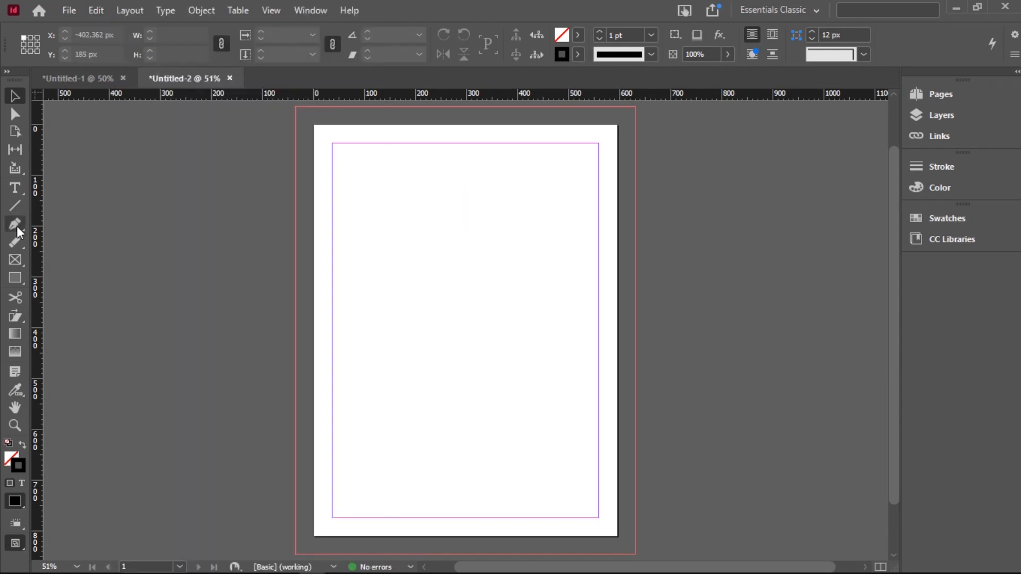
Draw two overlapping rectangles on the page, one about 302 × 195 px and one about 178 × 362 px
{"action": "left_click", "coordinate": [15, 278]}
{"action": "left_click_drag", "start_coordinate": [383, 264], "coordinate": [536, 363]}
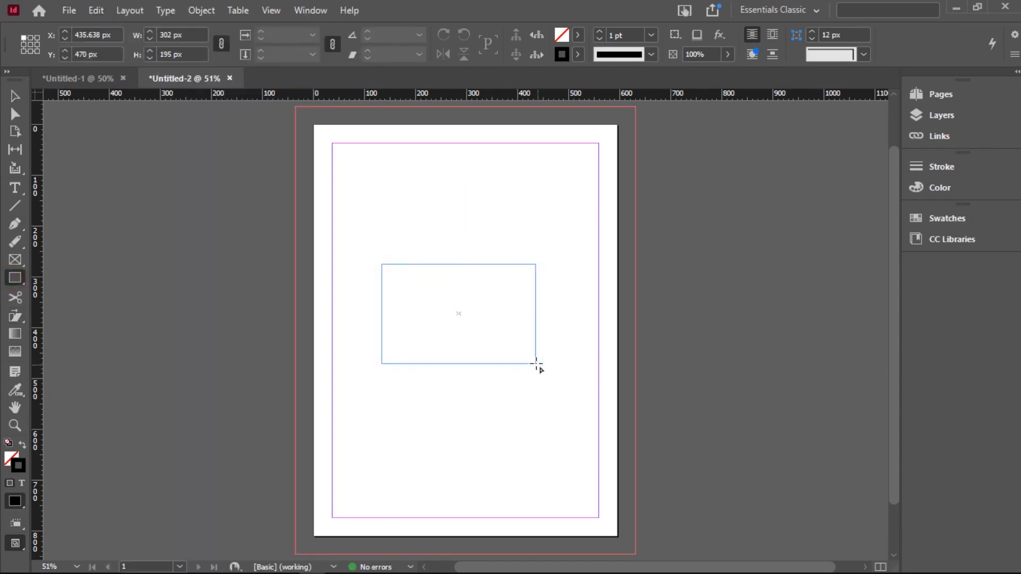
{"action": "left_click_drag", "start_coordinate": [476, 196], "coordinate": [568, 380]}
{"action": "left_click", "coordinate": [15, 96]}
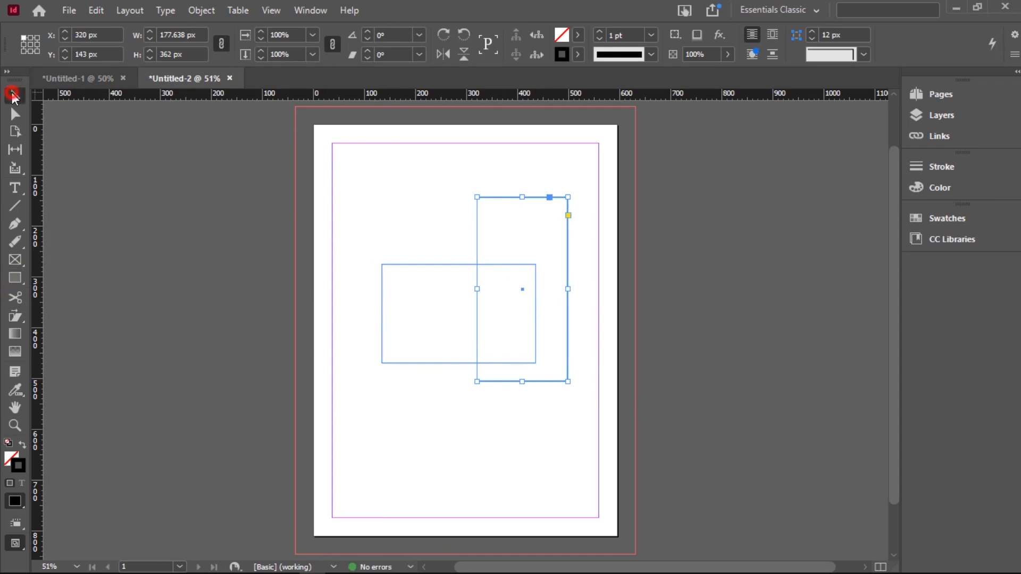
Cut the tall rectangle that overlaps the wide one, and paste it back in place
{"action": "left_click", "coordinate": [397, 190]}
{"action": "left_click", "coordinate": [489, 194]}
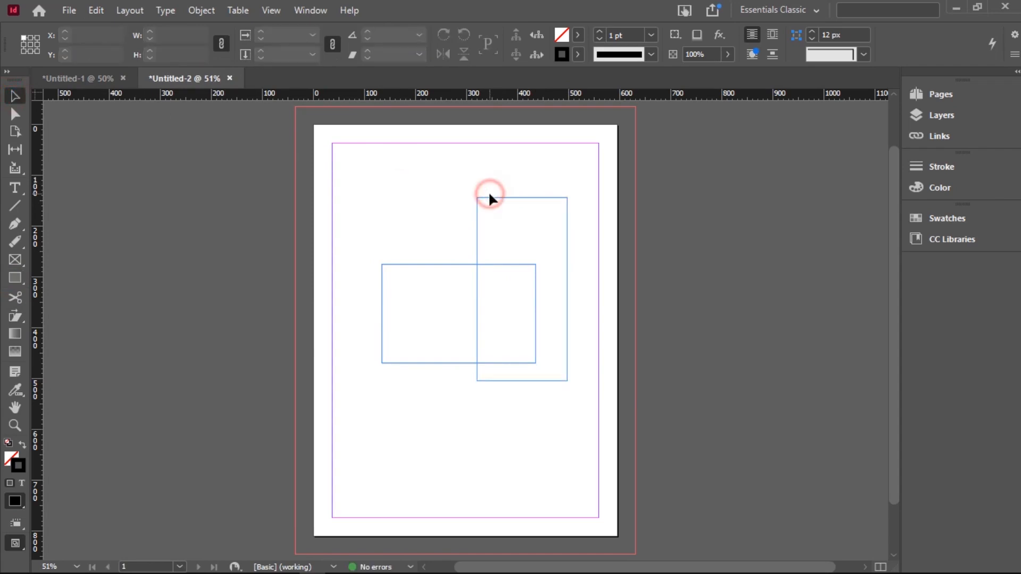
{"action": "left_click_drag", "start_coordinate": [473, 178], "coordinate": [507, 211]}
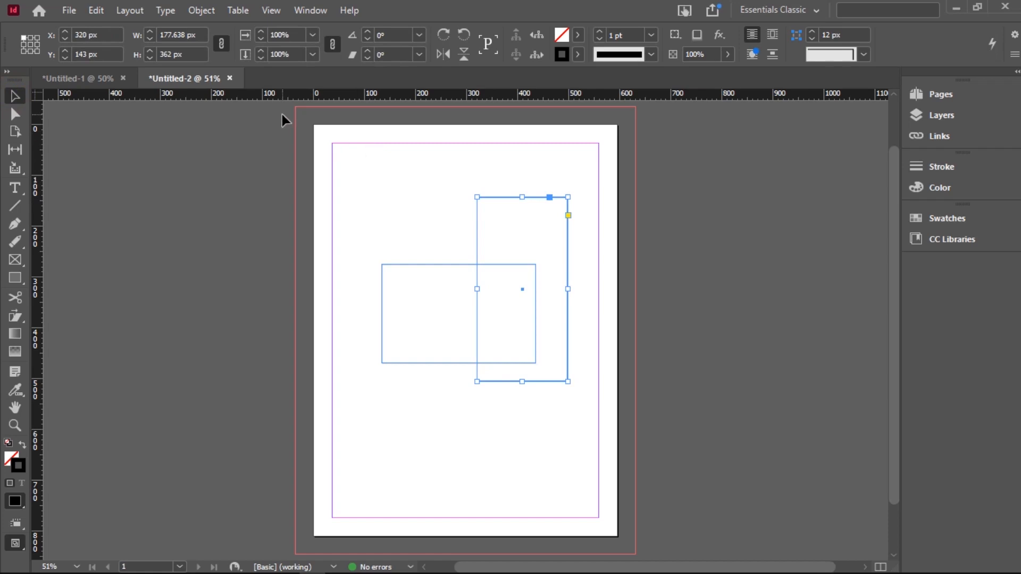
{"action": "left_click", "coordinate": [96, 11]}
{"action": "left_click", "coordinate": [173, 69]}
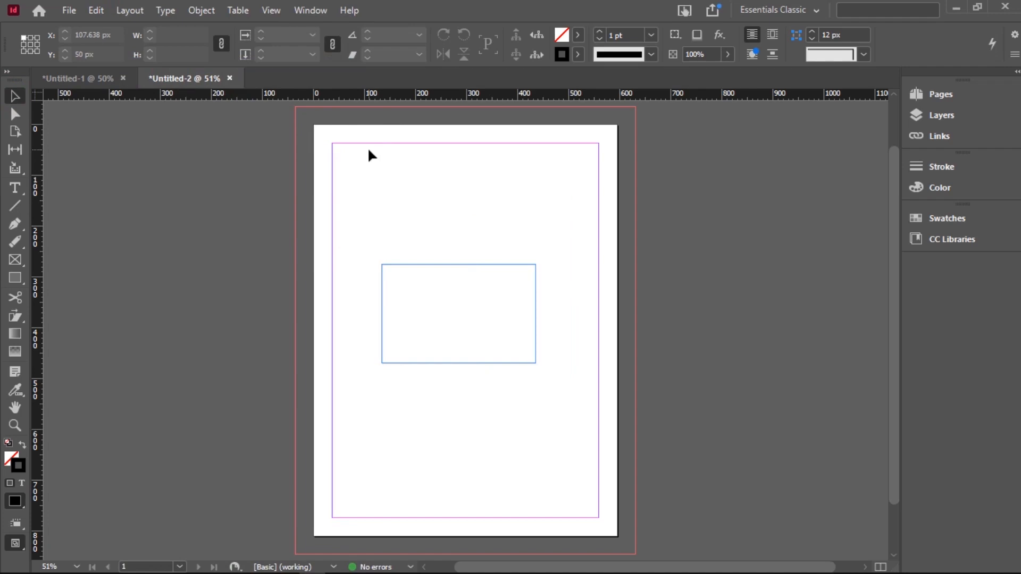
{"action": "left_click", "coordinate": [97, 10]}
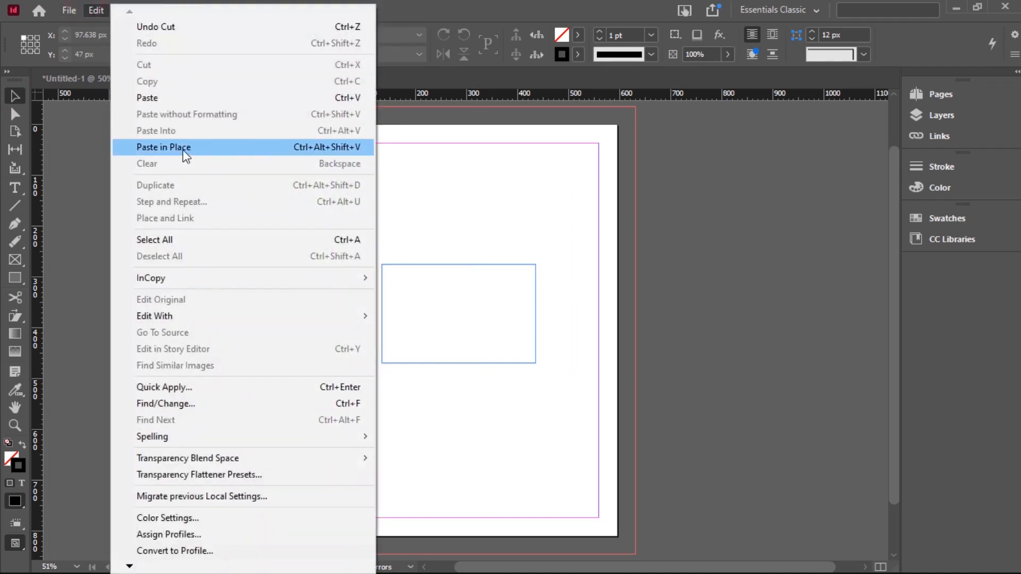
{"action": "left_click", "coordinate": [219, 147]}
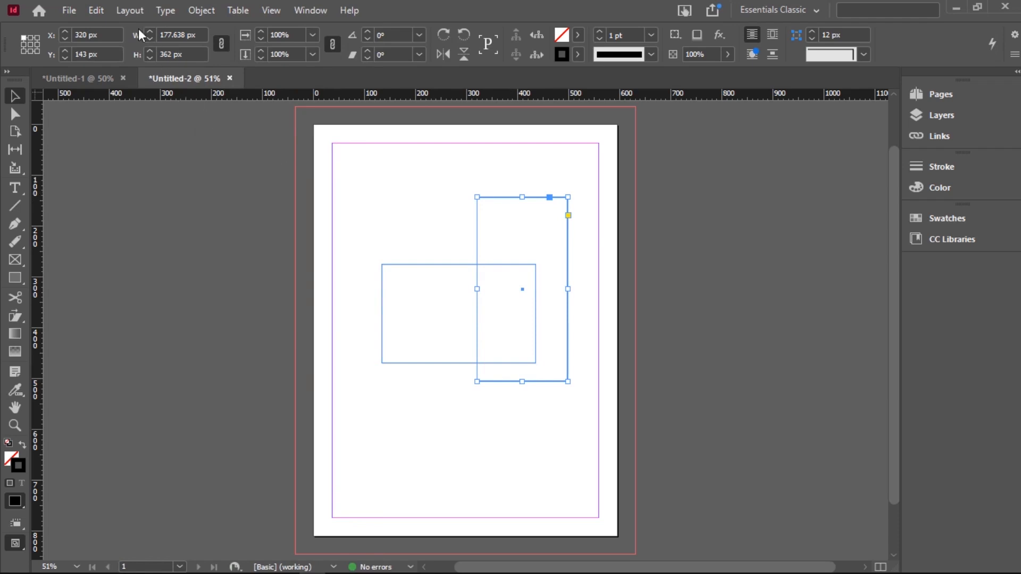
Paste the cut rectangle into the selected tall rectangle, and clear the selection
{"action": "left_click", "coordinate": [96, 10]}
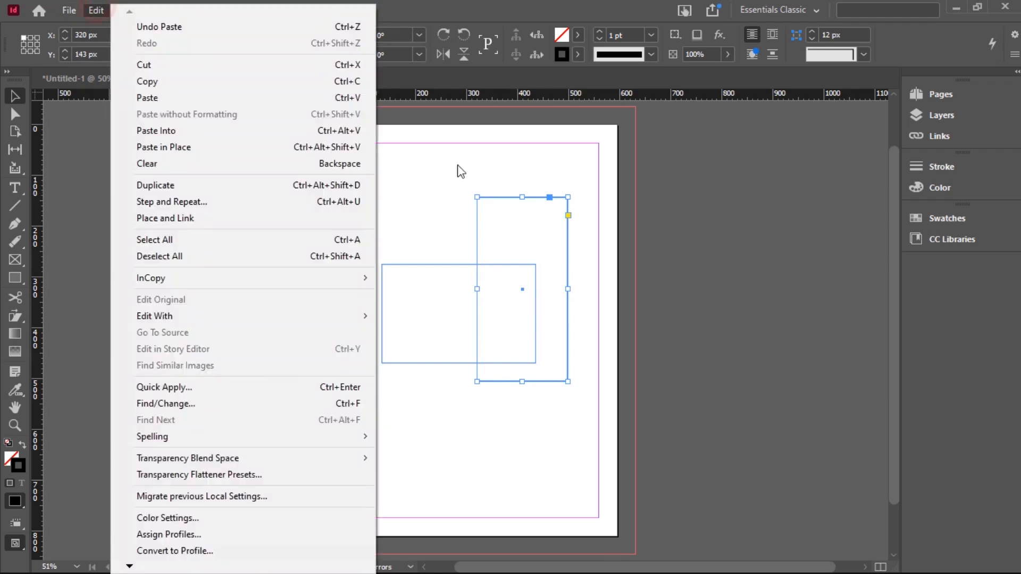
{"action": "left_click", "coordinate": [198, 130]}
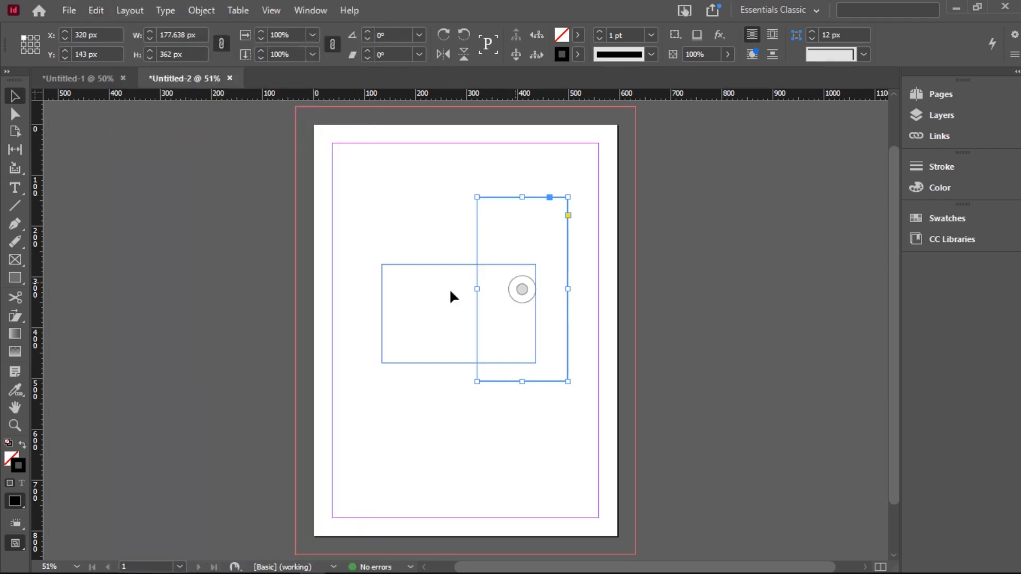
{"action": "left_click_drag", "start_coordinate": [425, 214], "coordinate": [528, 322]}
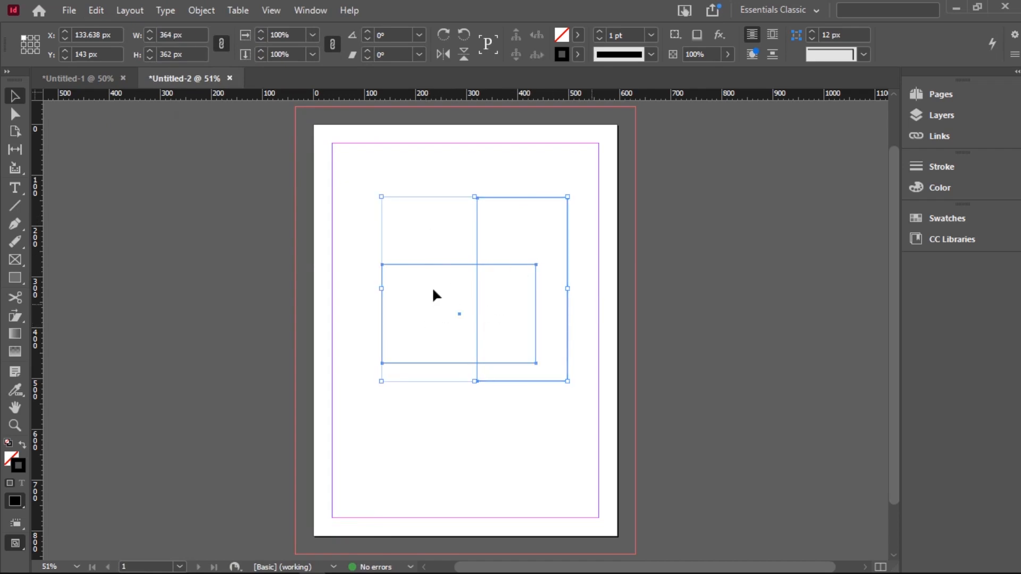
{"action": "left_click", "coordinate": [431, 185]}
Select both overlapping rectangles together
{"action": "left_click", "coordinate": [96, 10]}
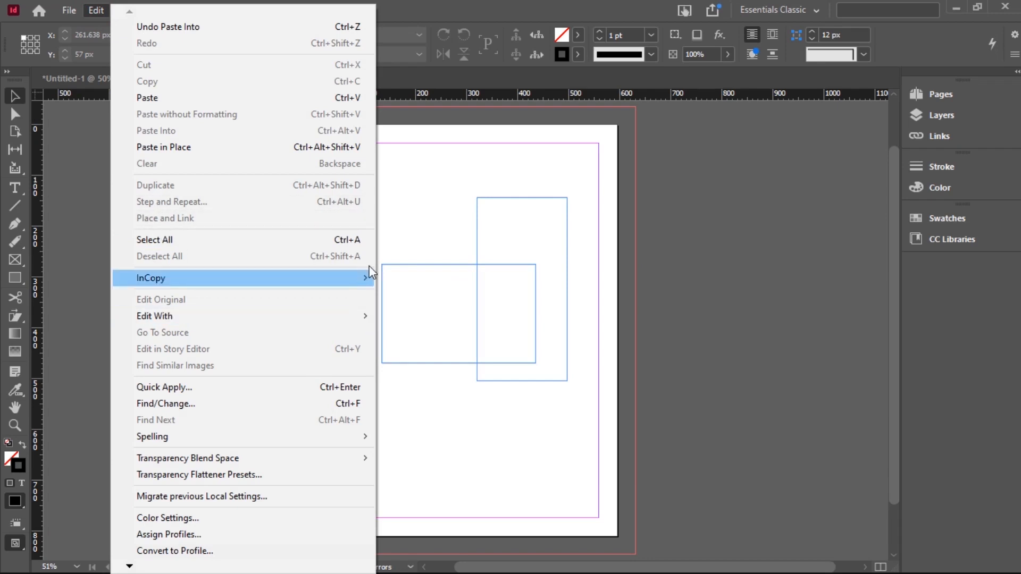
{"action": "left_click_drag", "start_coordinate": [543, 179], "coordinate": [458, 392]}
{"action": "left_click", "coordinate": [366, 177]}
{"action": "left_click_drag", "start_coordinate": [396, 169], "coordinate": [521, 290]}
{"action": "left_click", "coordinate": [458, 166]}
{"action": "left_click", "coordinate": [489, 182]}
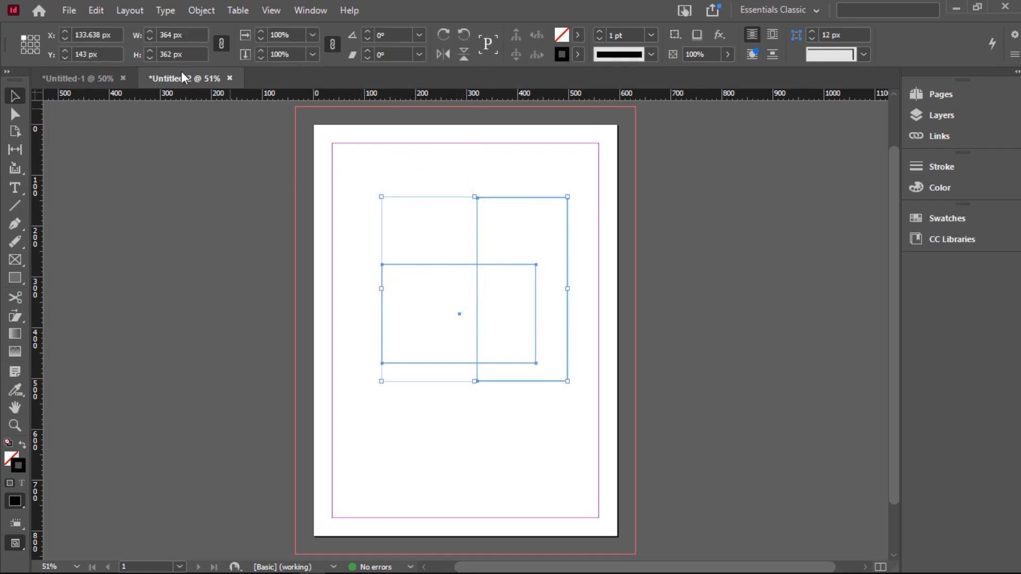
Set the transparency blend space to Document CMYK
{"action": "left_click", "coordinate": [96, 10]}
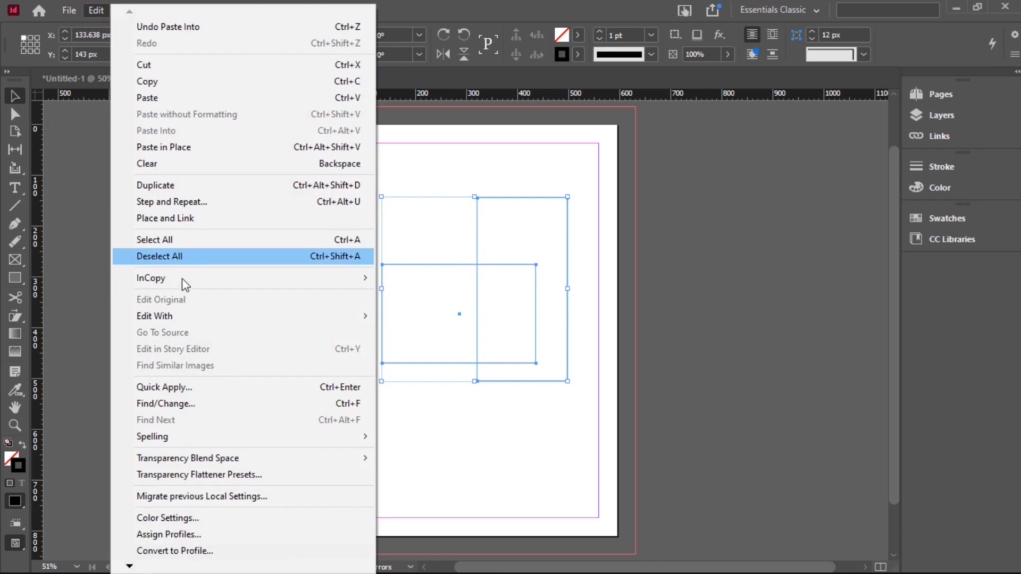
{"action": "mouse_move", "coordinate": [183, 284]}
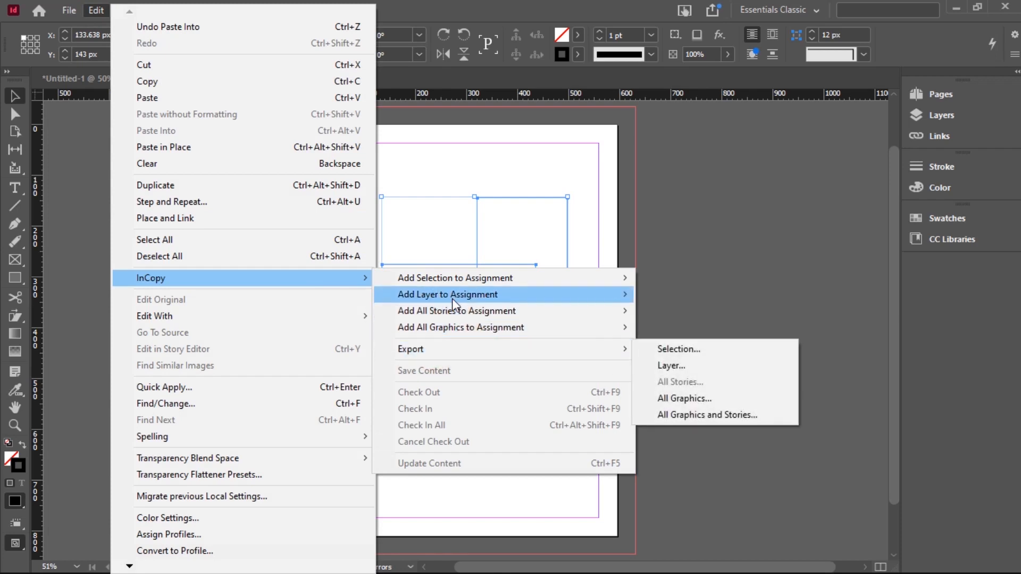
{"action": "mouse_move", "coordinate": [453, 301]}
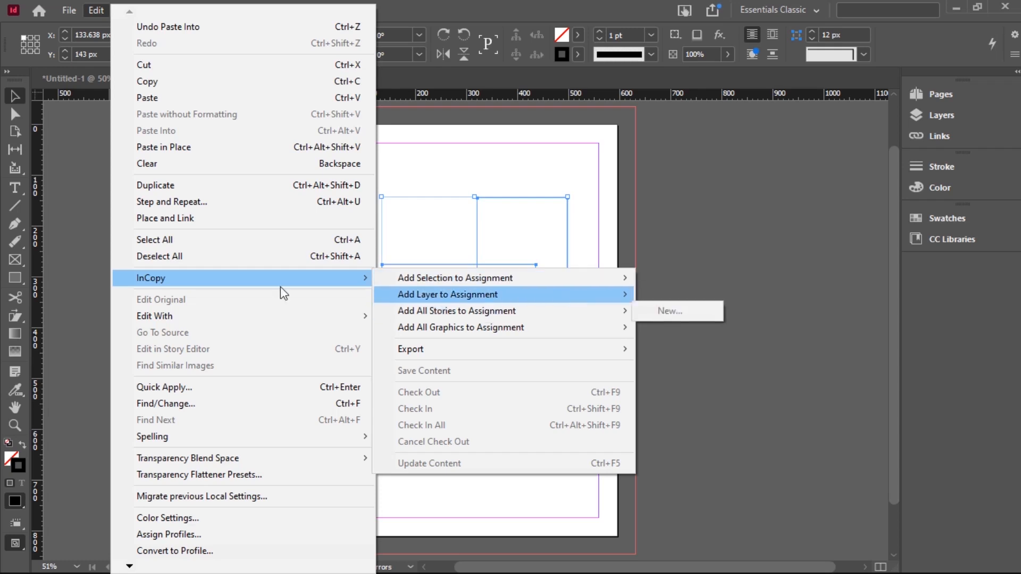
{"action": "mouse_move", "coordinate": [282, 315]}
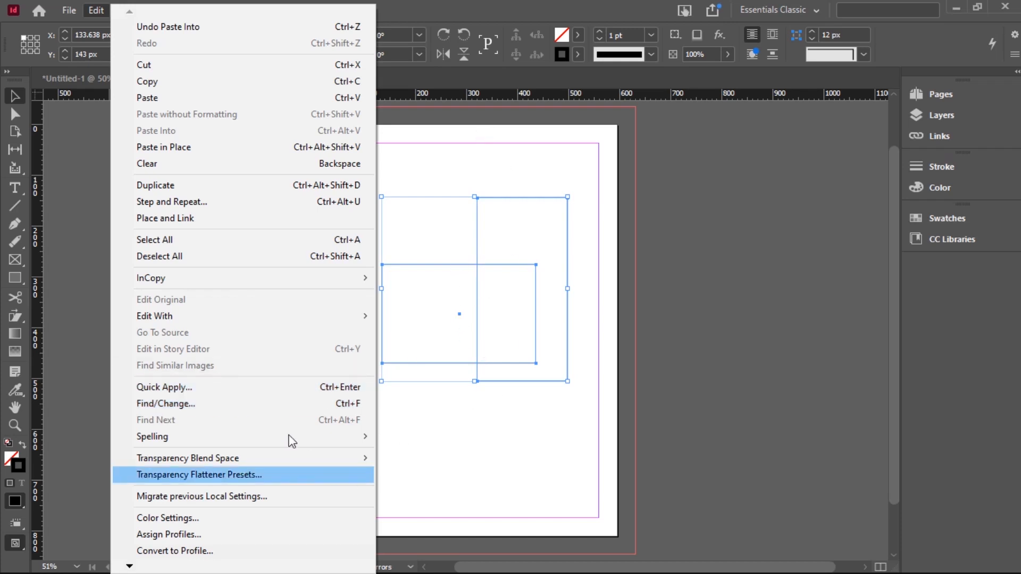
{"action": "mouse_move", "coordinate": [321, 441]}
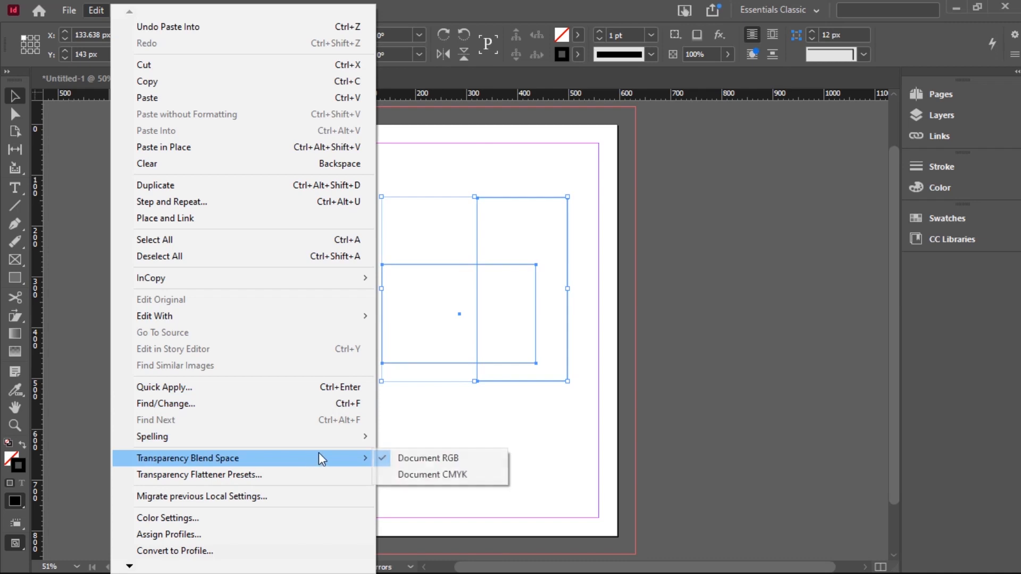
{"action": "left_click", "coordinate": [424, 475]}
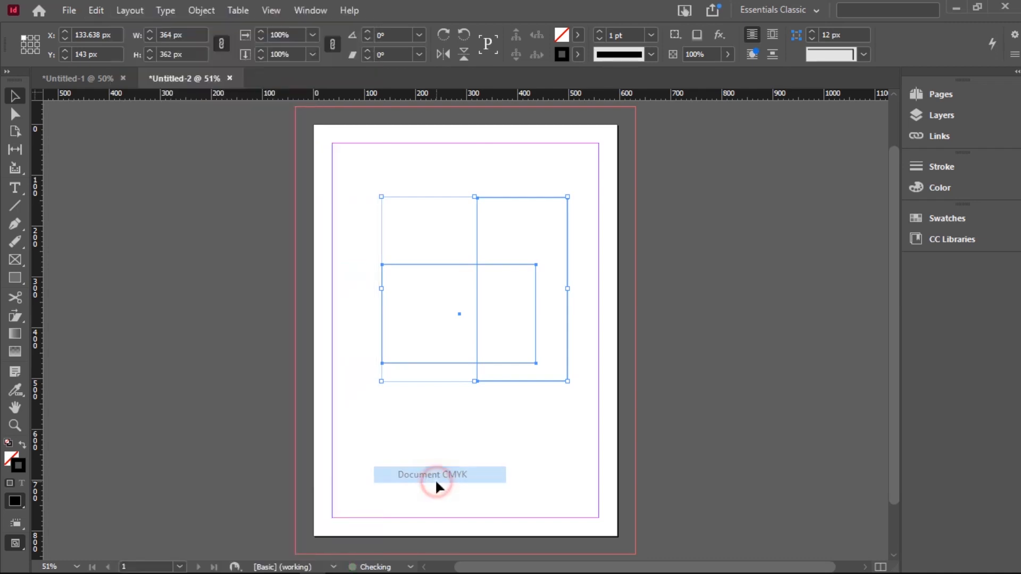
Compare the settings of the Medium Resolution and High Resolution transparency flattener presets, and leave them without making changes
{"action": "left_click", "coordinate": [128, 10]}
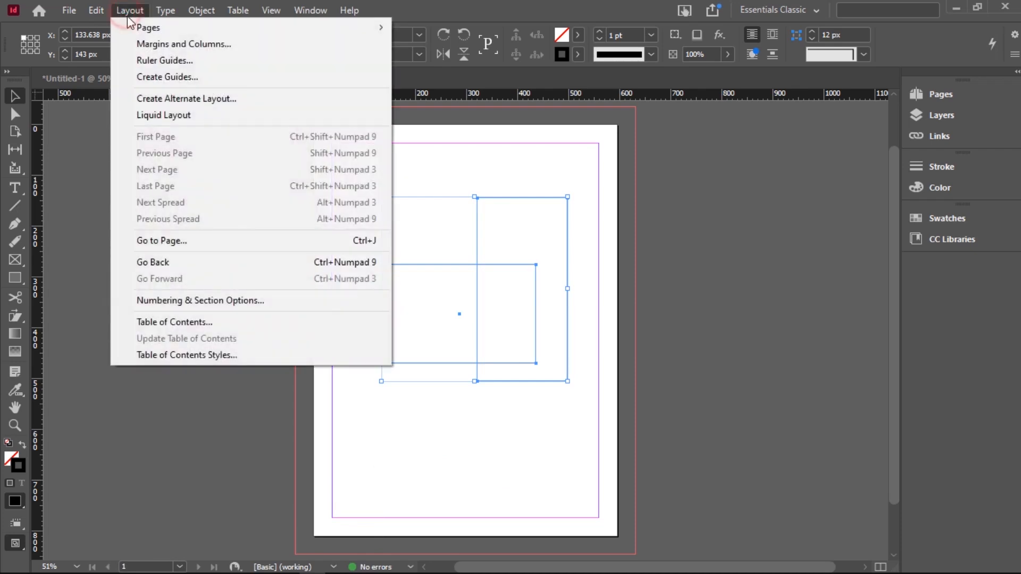
{"action": "left_click", "coordinate": [96, 6]}
{"action": "left_click", "coordinate": [95, 7]}
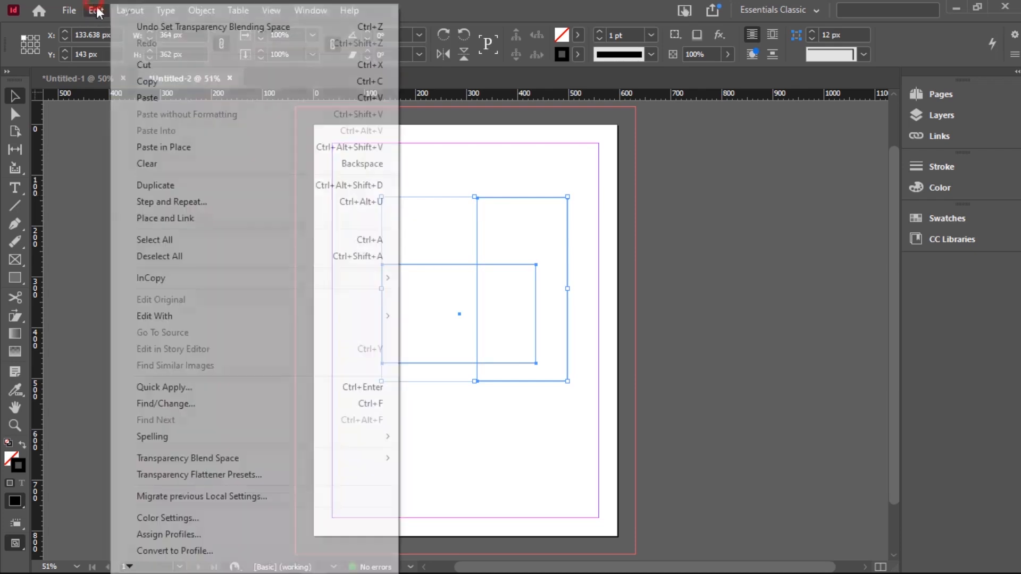
{"action": "left_click", "coordinate": [267, 474]}
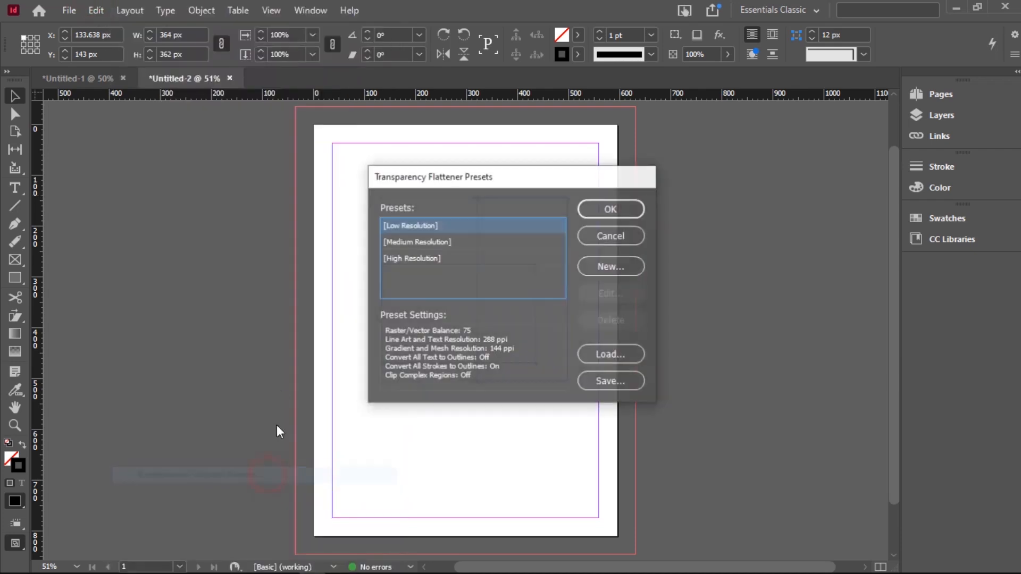
{"action": "left_click", "coordinate": [419, 257]}
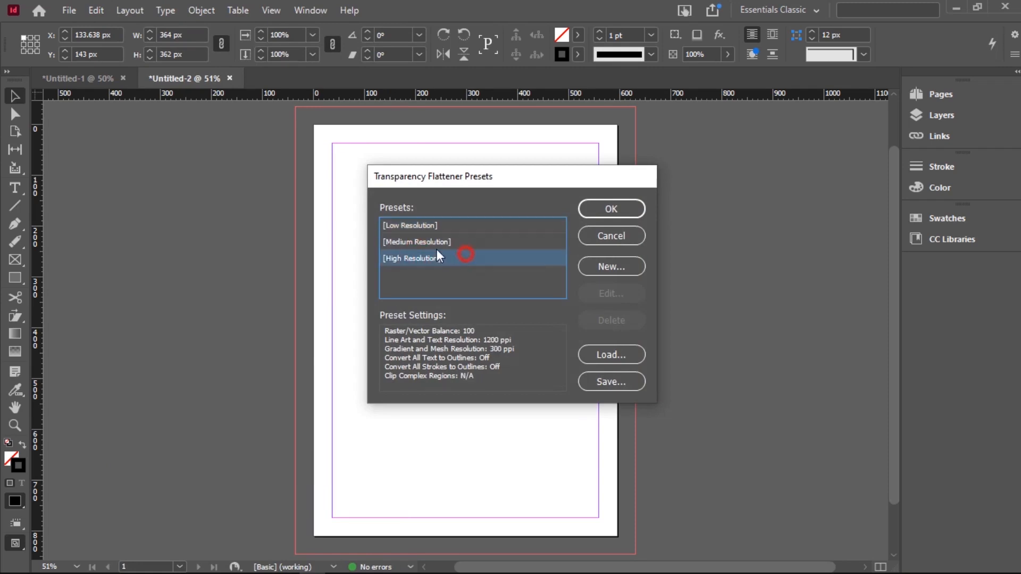
{"action": "left_click", "coordinate": [445, 242]}
{"action": "left_click", "coordinate": [449, 252]}
{"action": "left_click", "coordinate": [449, 245]}
{"action": "left_click", "coordinate": [455, 259]}
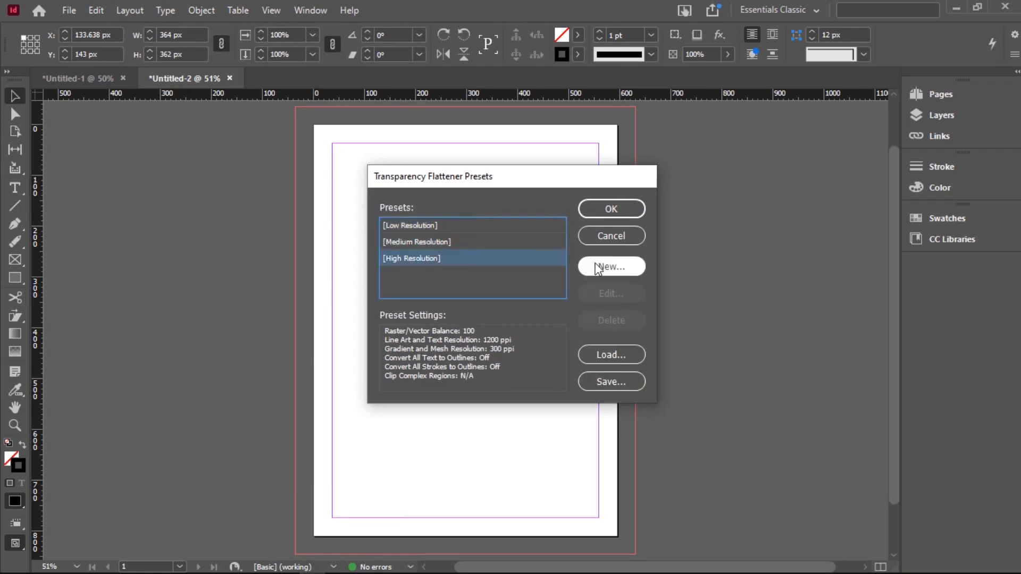
{"action": "left_click", "coordinate": [604, 235]}
Set the color theme to the darkest shade in the Interface preferences
{"action": "left_click", "coordinate": [96, 10]}
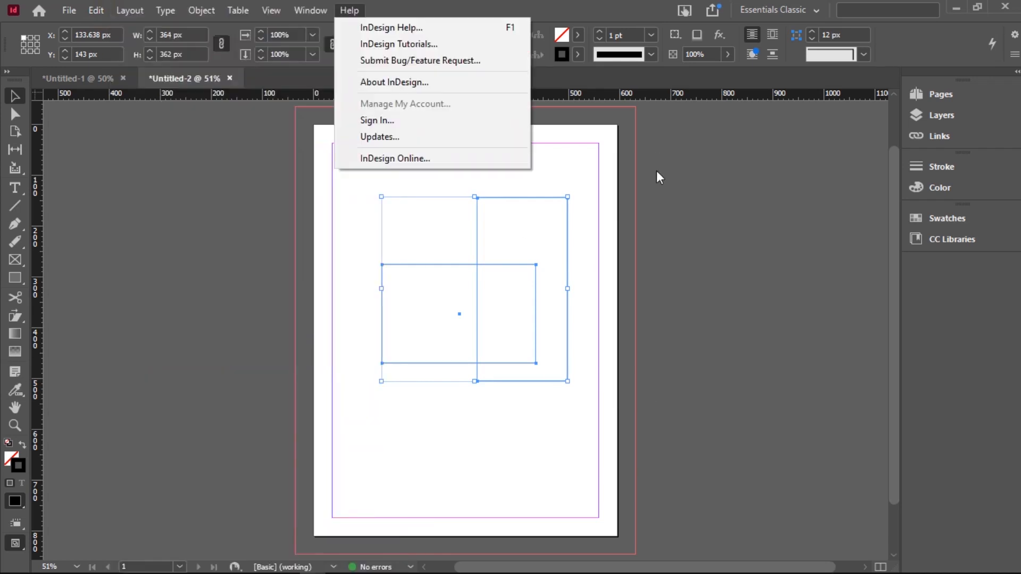
{"action": "left_click", "coordinate": [91, 14]}
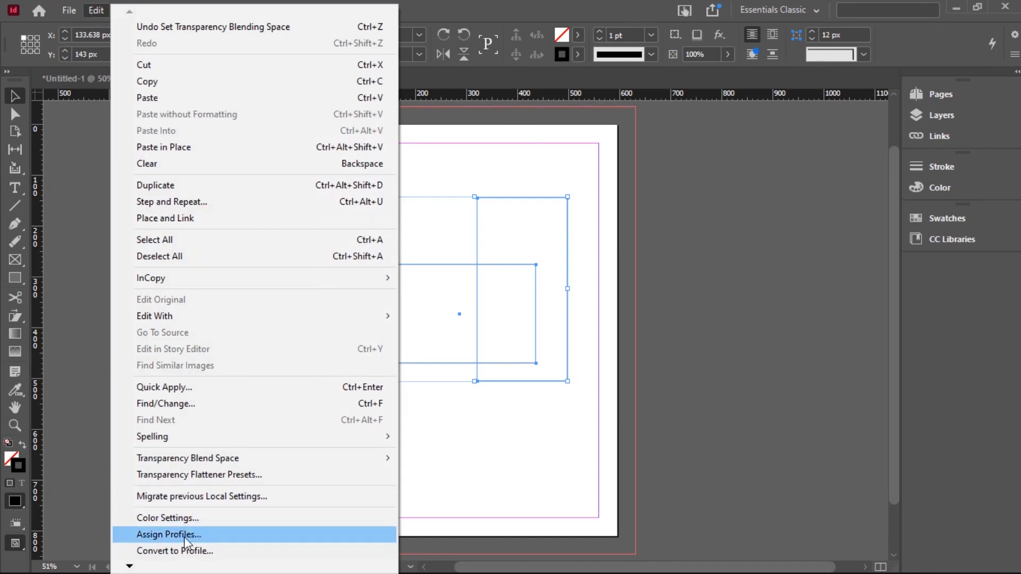
{"action": "left_click", "coordinate": [129, 565]}
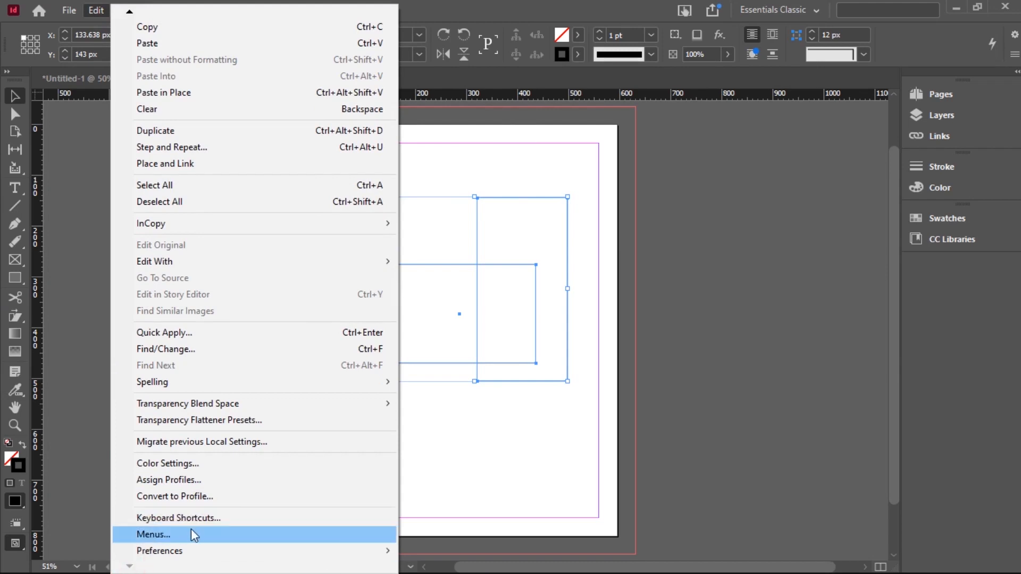
{"action": "left_click", "coordinate": [179, 551]}
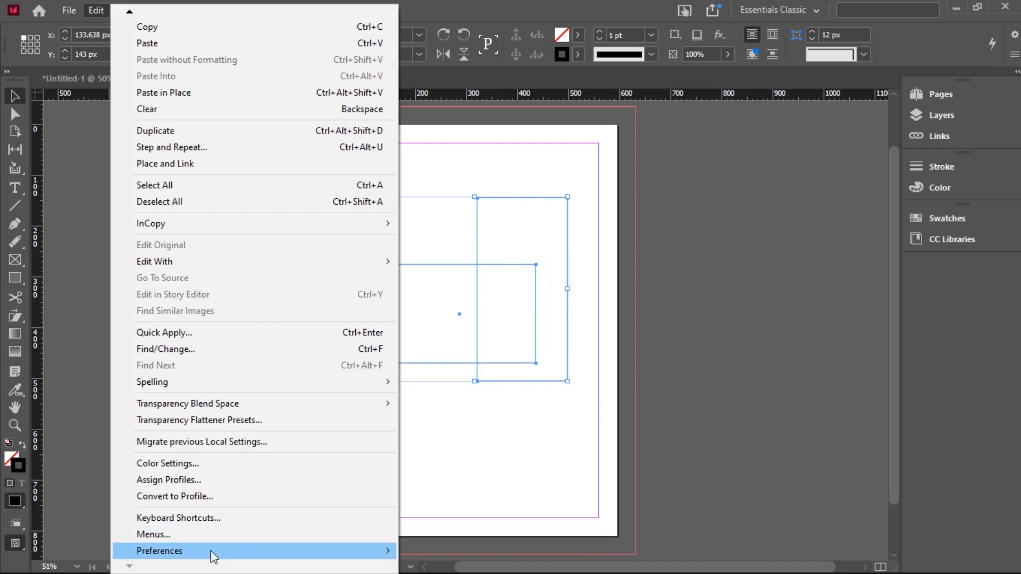
{"action": "mouse_move", "coordinate": [204, 550]}
{"action": "left_click", "coordinate": [455, 224]}
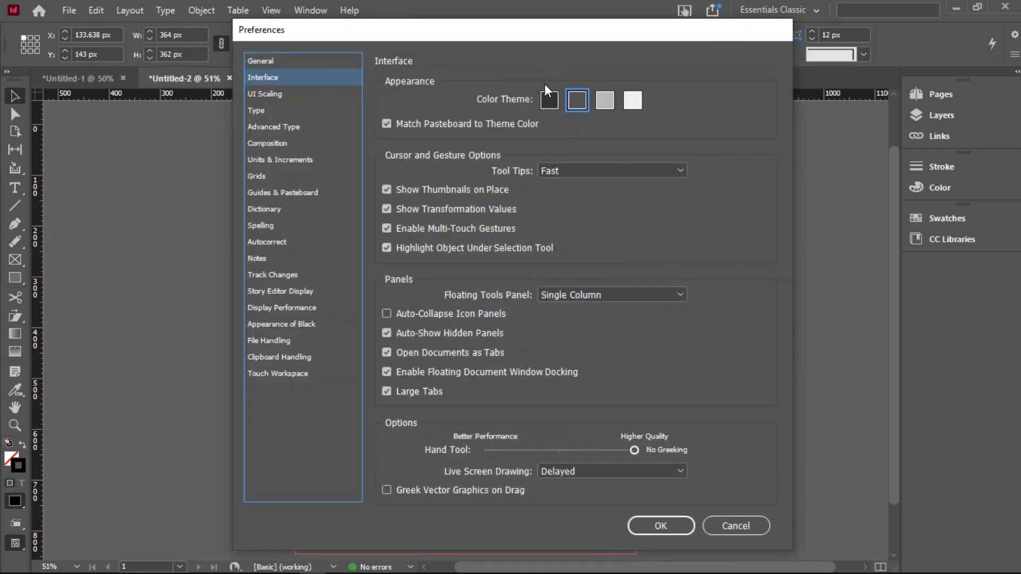
{"action": "left_click", "coordinate": [549, 99]}
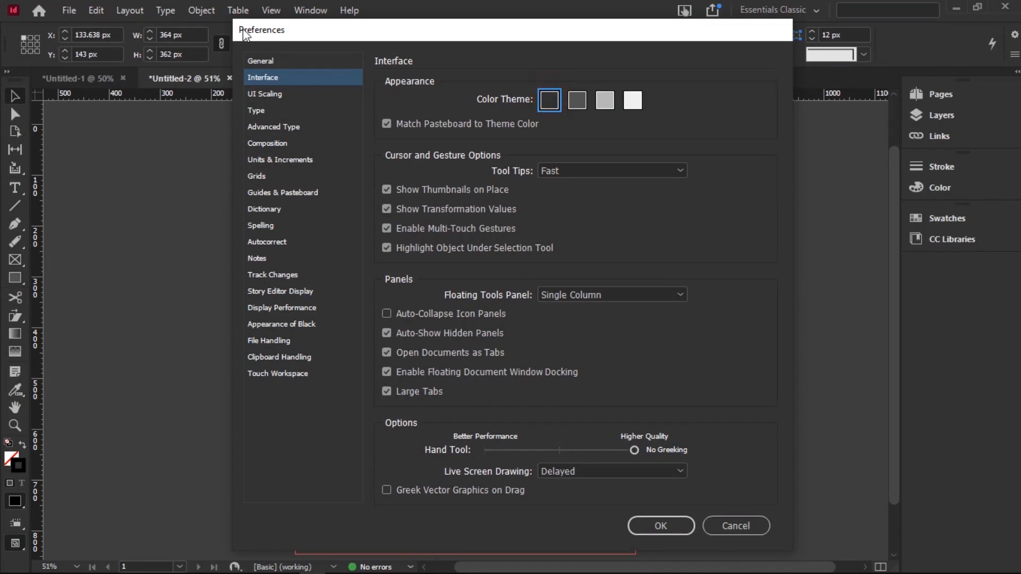
Examine the preference categories, including UI Scaling, Composition, Guides & Pasteboard, Track Changes, Display Performance, File Handling, Notes, Spelling and Autocorrect
{"action": "left_click", "coordinate": [280, 99]}
{"action": "left_click", "coordinate": [267, 143]}
{"action": "left_click", "coordinate": [276, 193]}
{"action": "left_click", "coordinate": [252, 275]}
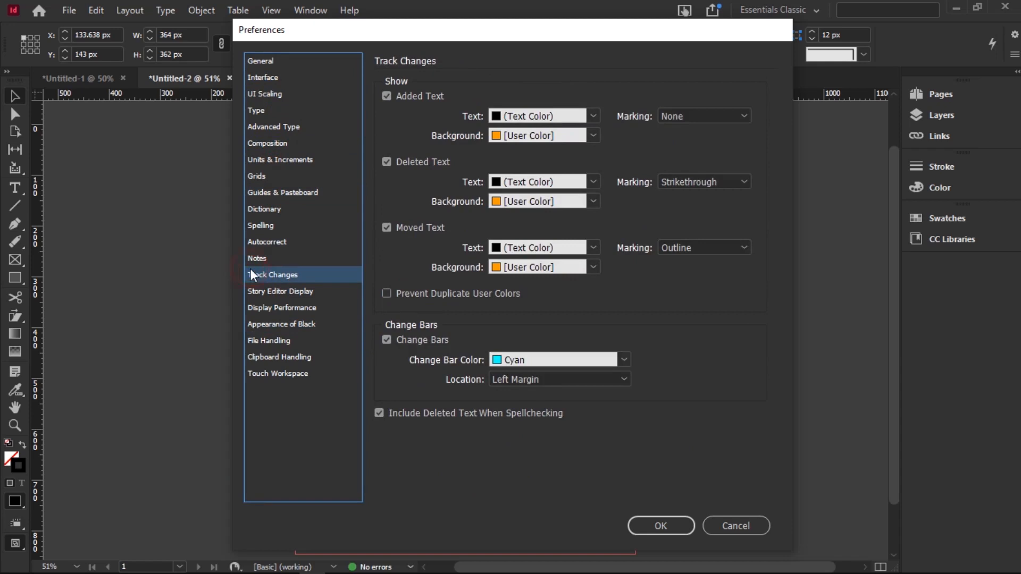
{"action": "left_click", "coordinate": [291, 322]}
{"action": "left_click", "coordinate": [297, 308]}
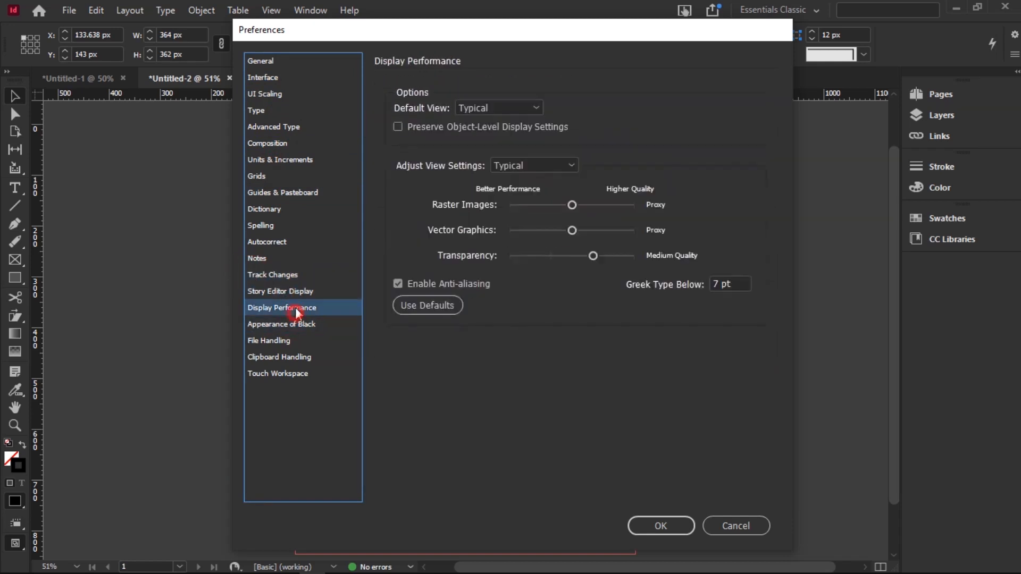
{"action": "left_click", "coordinate": [304, 341]}
{"action": "left_click", "coordinate": [320, 258]}
{"action": "left_click", "coordinate": [302, 339]}
{"action": "left_click", "coordinate": [319, 274]}
{"action": "left_click", "coordinate": [299, 225]}
{"action": "left_click", "coordinate": [294, 244]}
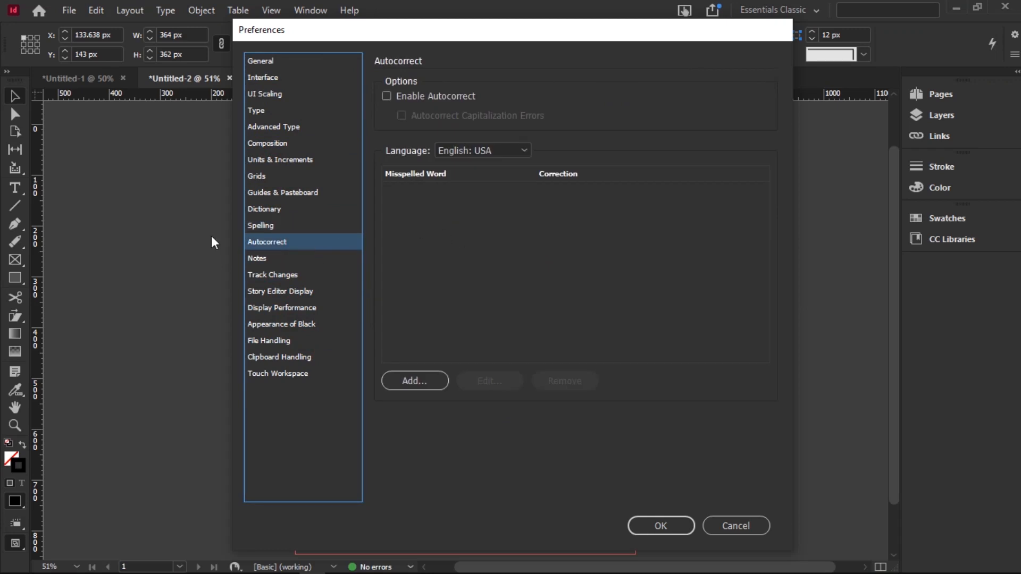
Enable Autocorrect, look through its English: USA correction list, apply the preferences and deselect the rectangles
{"action": "left_click", "coordinate": [387, 97]}
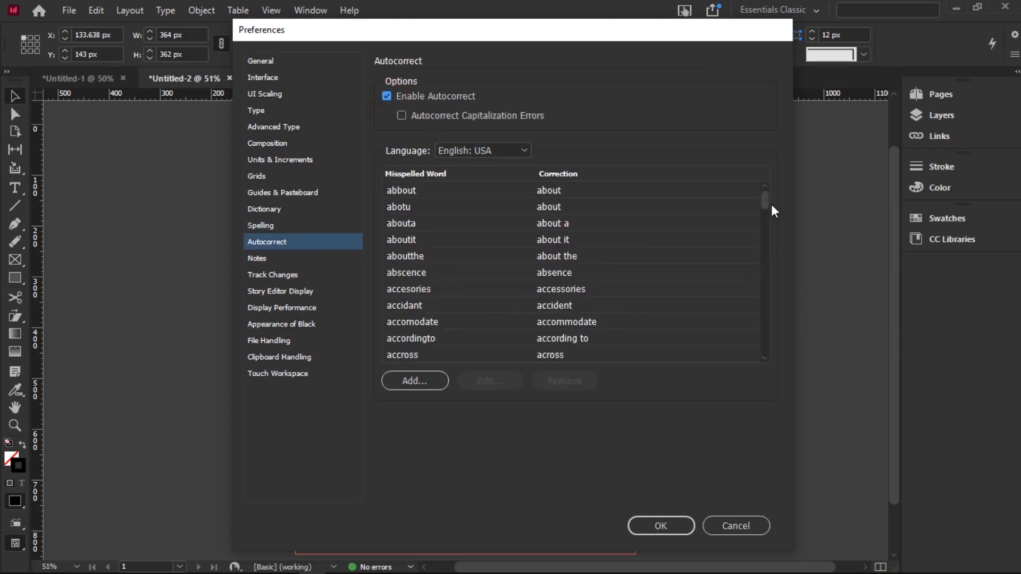
{"action": "left_click_drag", "start_coordinate": [767, 202], "coordinate": [764, 286]}
{"action": "left_click", "coordinate": [664, 528]}
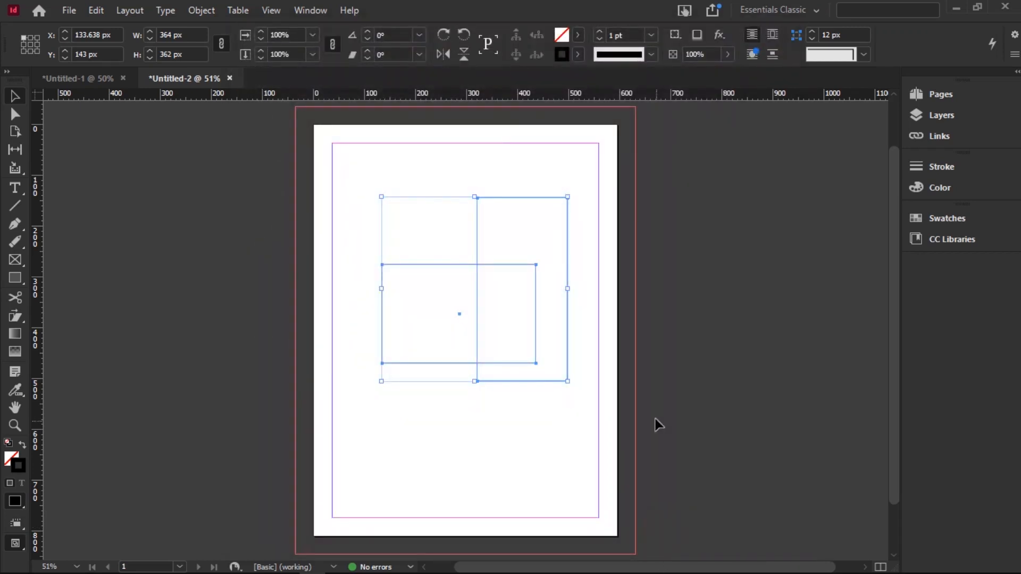
{"action": "left_click", "coordinate": [665, 256]}
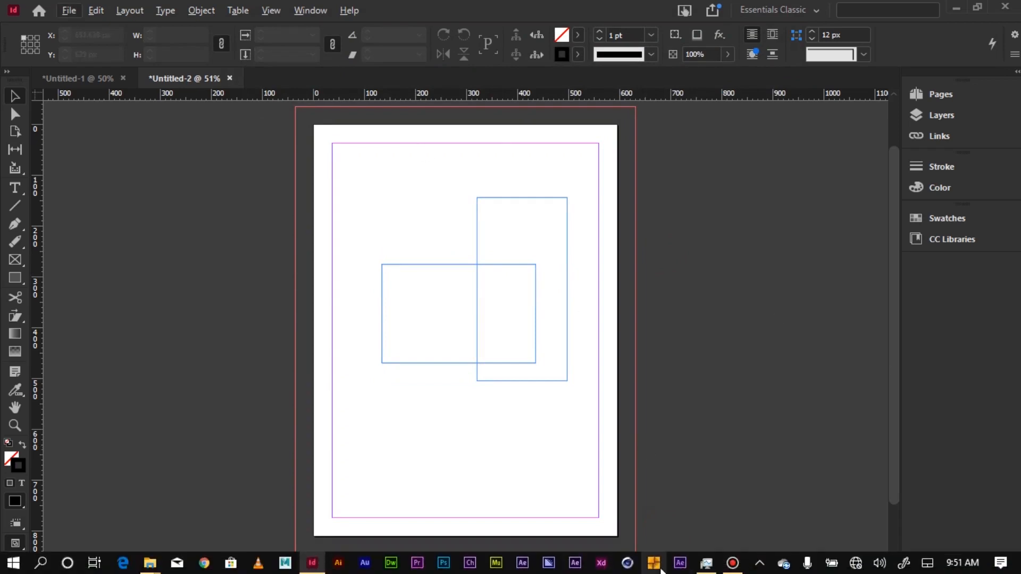
{"action": "left_click", "coordinate": [731, 563]}
{"action": "left_click", "coordinate": [818, 386]}
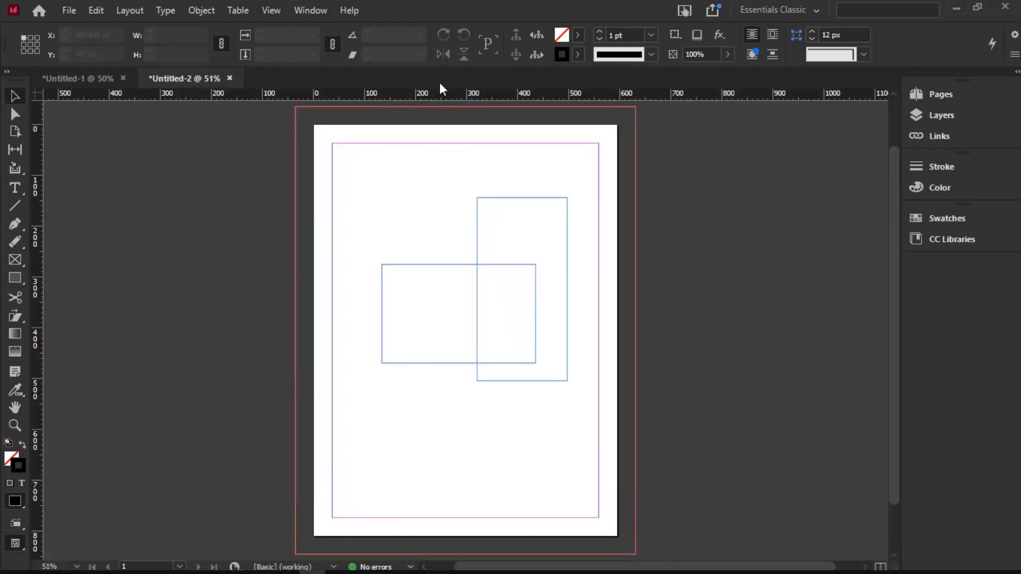
{"action": "left_click", "coordinate": [138, 6]}
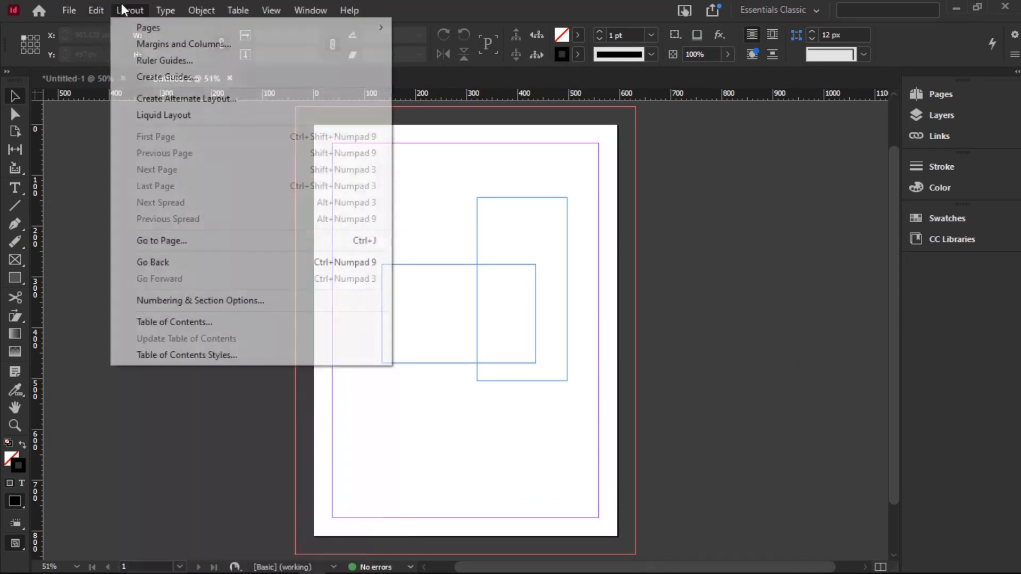
Review the page commands, including Page Transitions, and add a page after the first one
{"action": "left_click", "coordinate": [97, 31]}
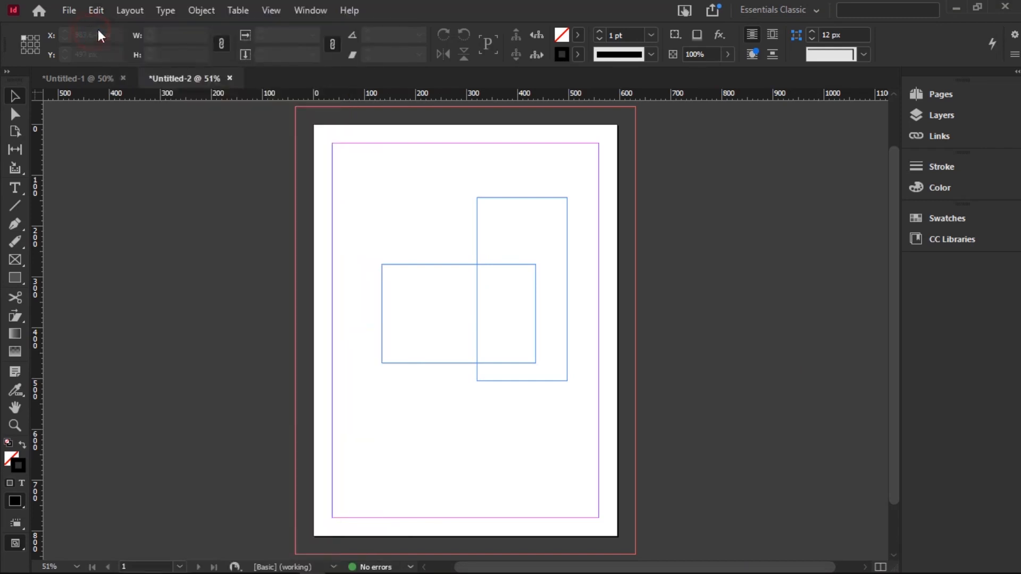
{"action": "left_click", "coordinate": [126, 16]}
{"action": "mouse_move", "coordinate": [212, 27]}
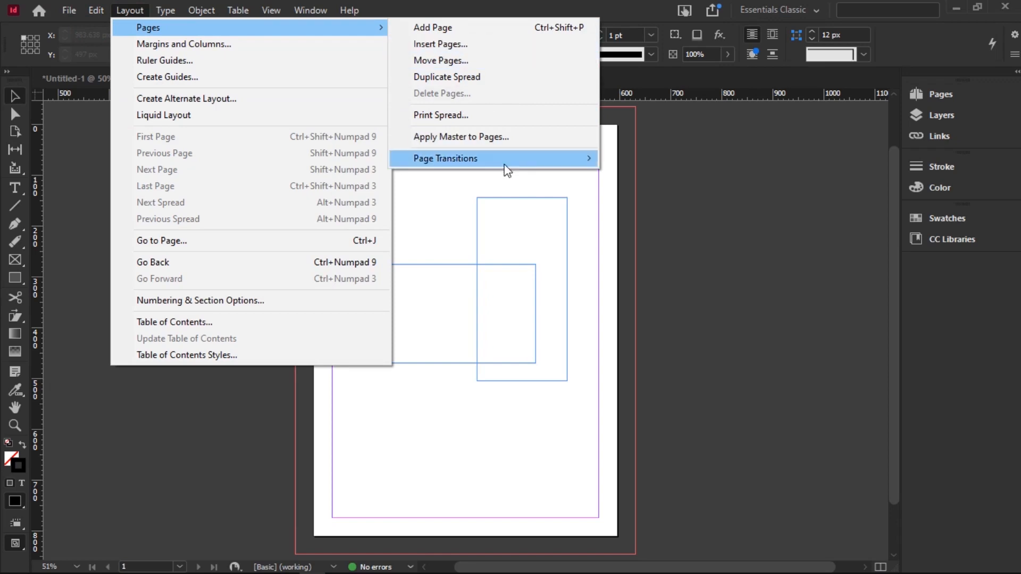
{"action": "mouse_move", "coordinate": [505, 167]}
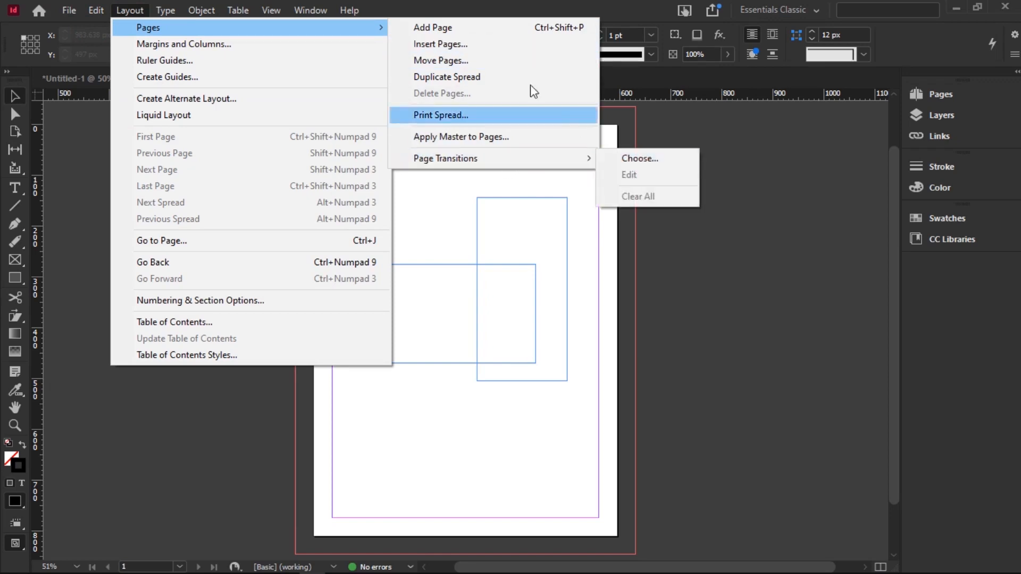
{"action": "left_click", "coordinate": [495, 29]}
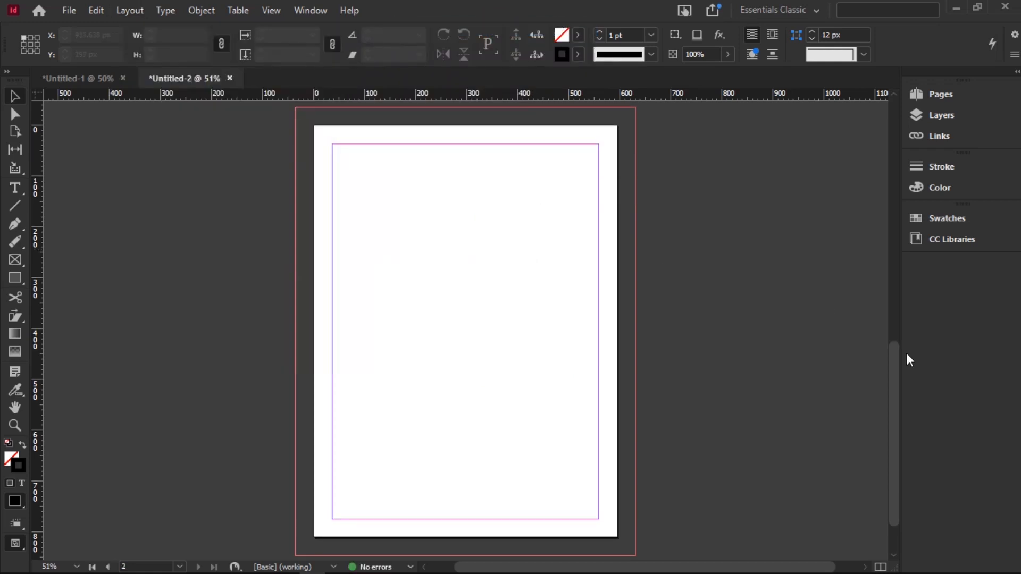
Draw a rectangle about 222 × 158 px low on the first page and one about 278 × 96 px at the second page's top
{"action": "left_click_drag", "start_coordinate": [895, 362], "coordinate": [859, 213]}
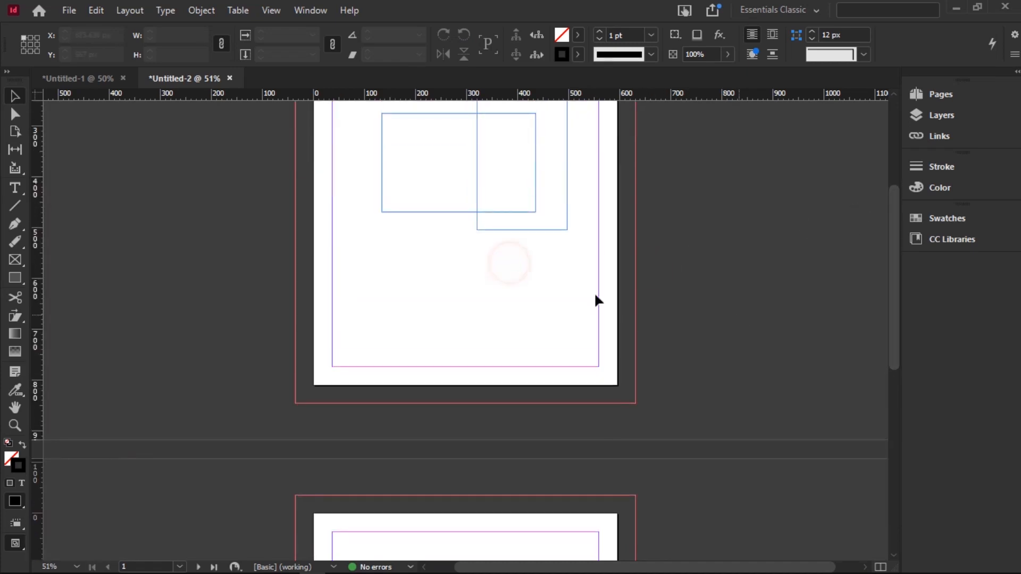
{"action": "left_click", "coordinate": [14, 277]}
{"action": "left_click_drag", "start_coordinate": [401, 242], "coordinate": [515, 322]}
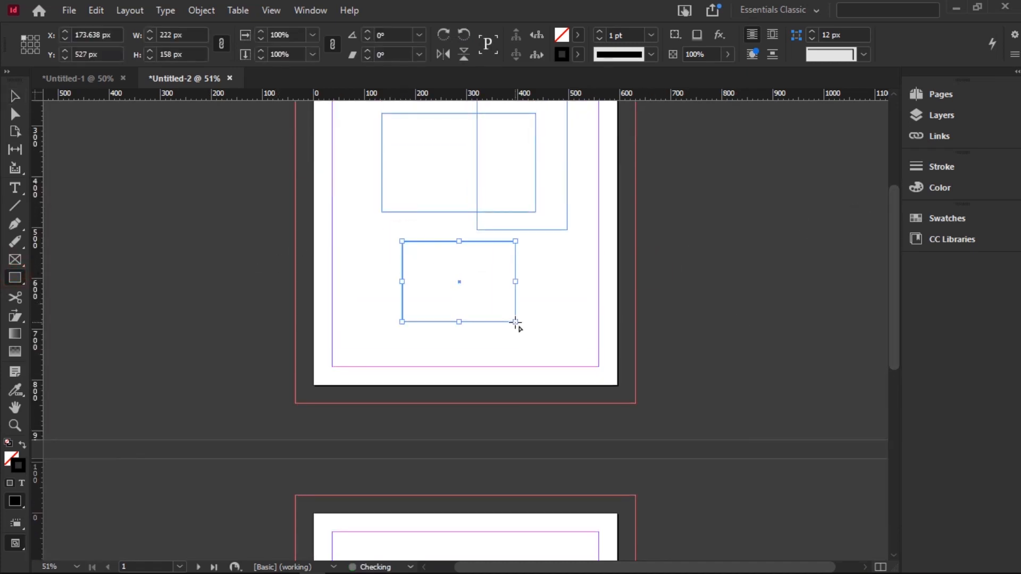
{"action": "left_click_drag", "start_coordinate": [410, 536], "coordinate": [552, 536]}
{"action": "left_click", "coordinate": [15, 97]}
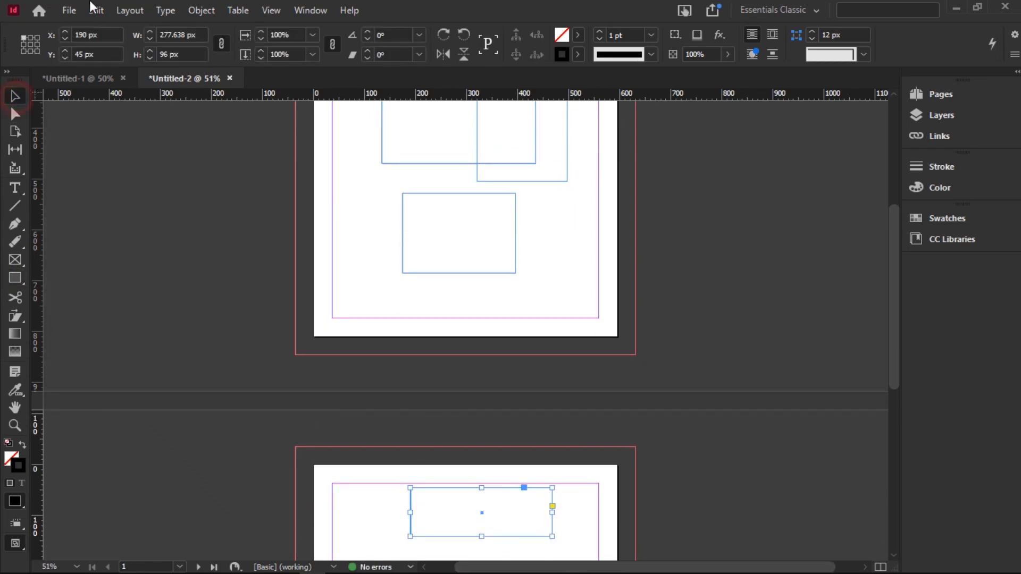
Start a new section at the second page with its page numbering starting at 1, accepting the duplicate page numbers
{"action": "left_click", "coordinate": [96, 10]}
{"action": "mouse_move", "coordinate": [129, 8]}
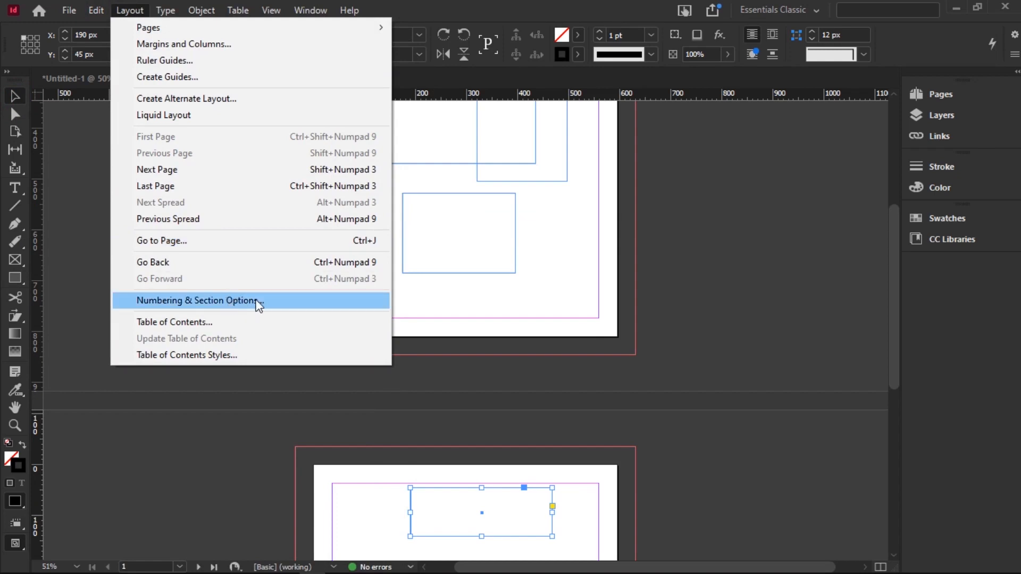
{"action": "left_click", "coordinate": [196, 300]}
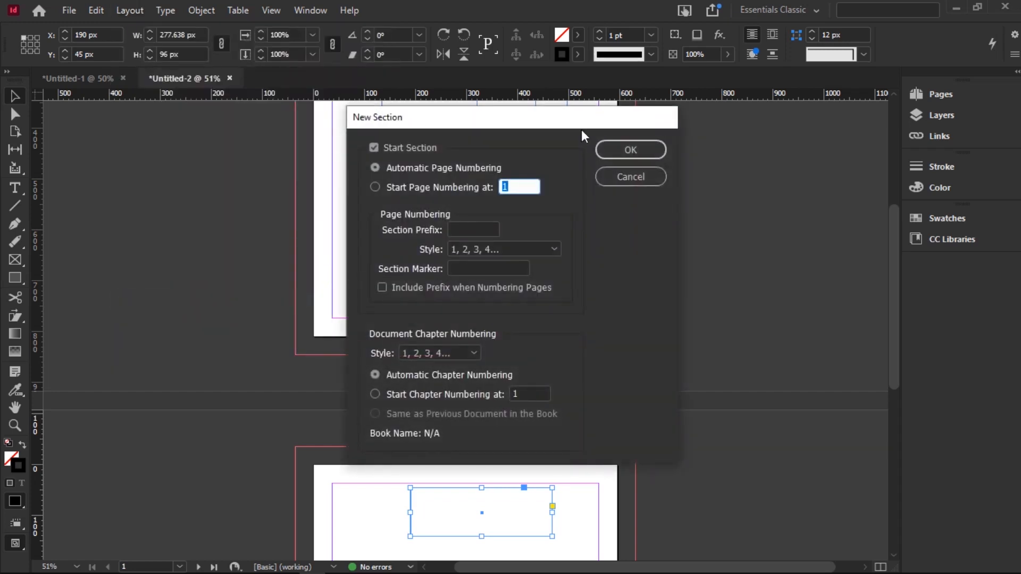
{"action": "type", "text": "0"}
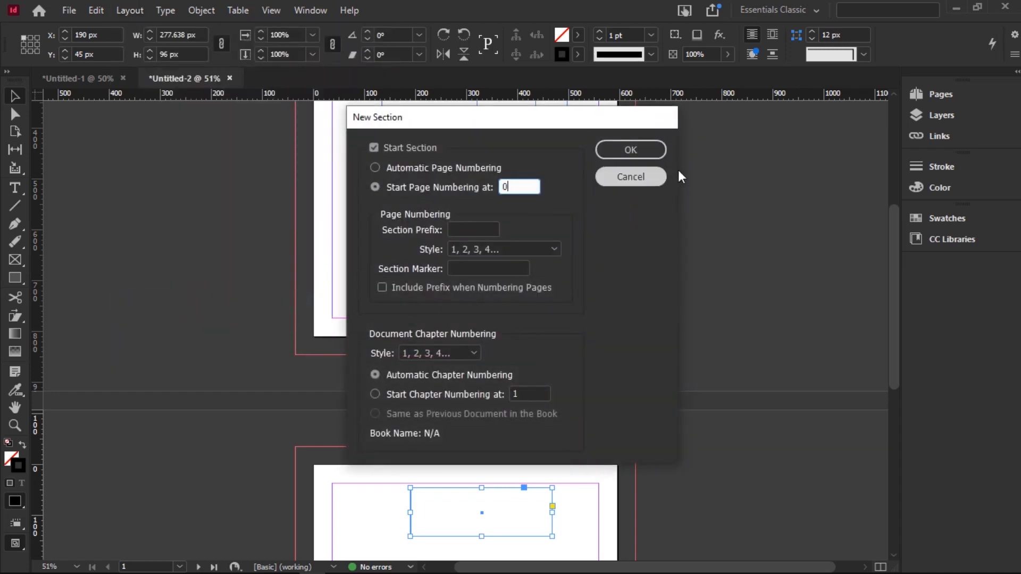
{"action": "left_click", "coordinate": [605, 154]}
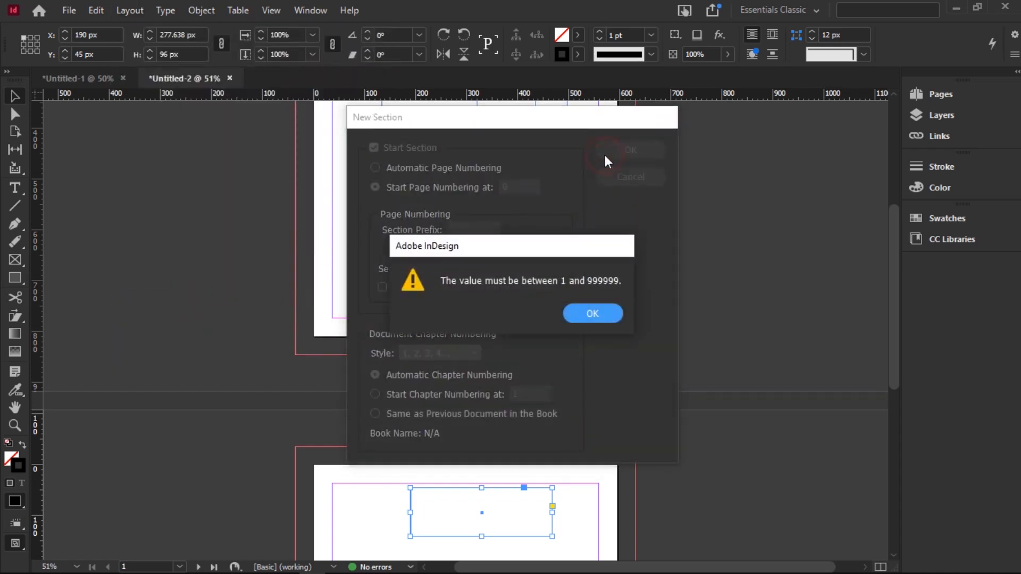
{"action": "left_click", "coordinate": [592, 315]}
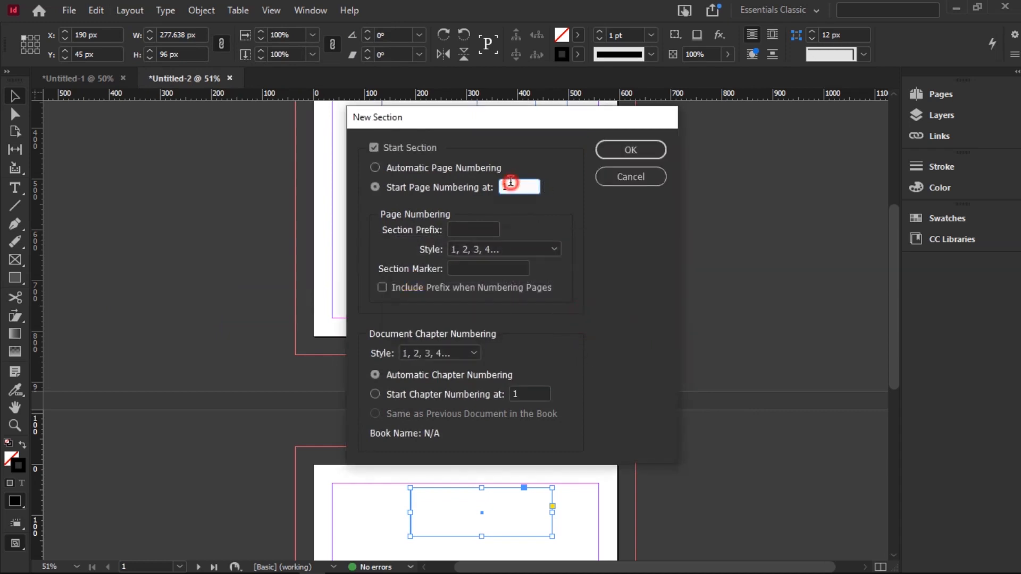
{"action": "left_click", "coordinate": [635, 150]}
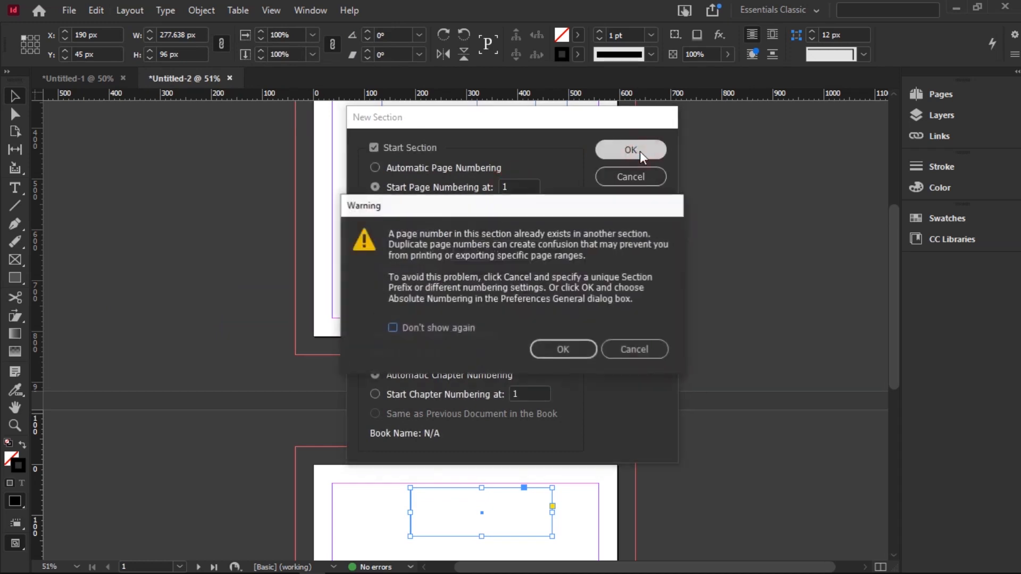
{"action": "left_click", "coordinate": [560, 343]}
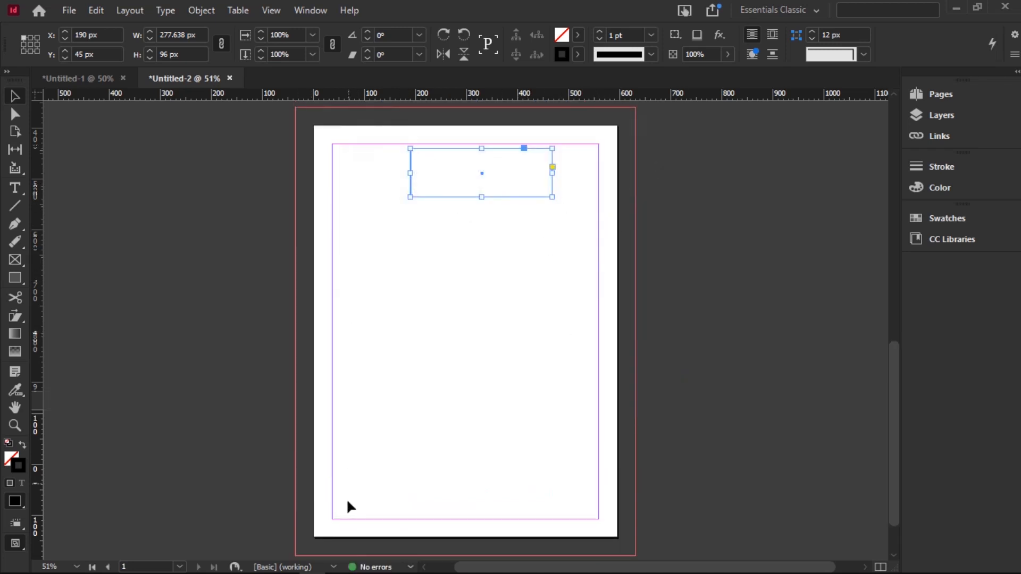
Review the options for creating an alternate layout and leave them without creating one
{"action": "left_click_drag", "start_coordinate": [892, 388], "coordinate": [887, 345]}
{"action": "left_click", "coordinate": [130, 10]}
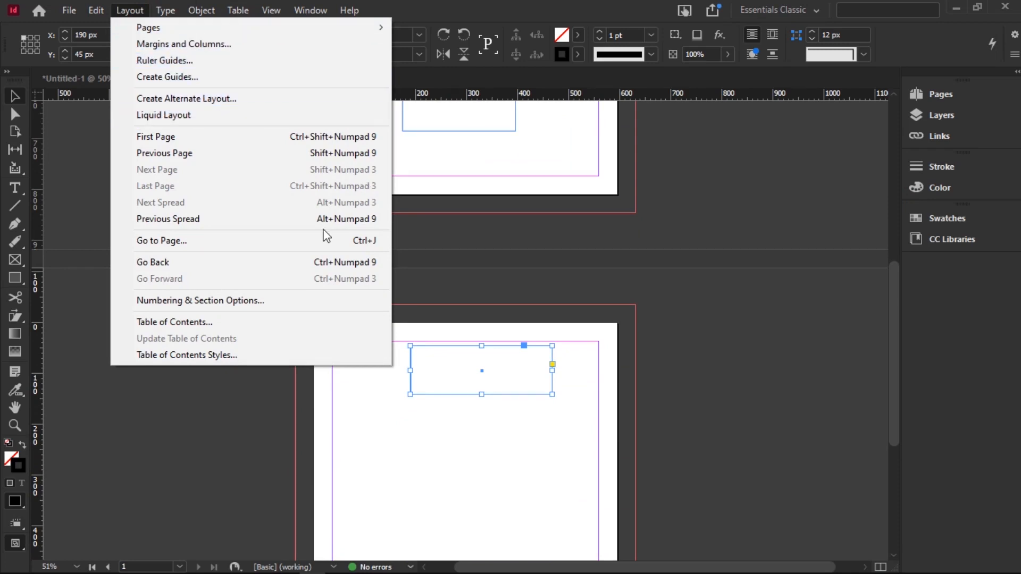
{"action": "left_click", "coordinate": [274, 100]}
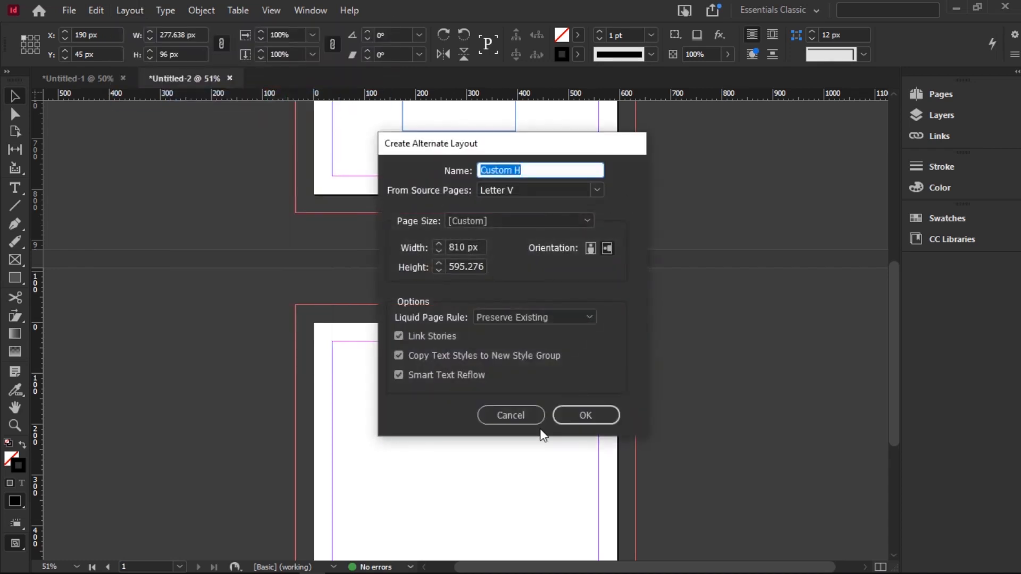
{"action": "left_click", "coordinate": [516, 417]}
Set the second page's Liquid Page Rule to Object-based
{"action": "left_click", "coordinate": [129, 10]}
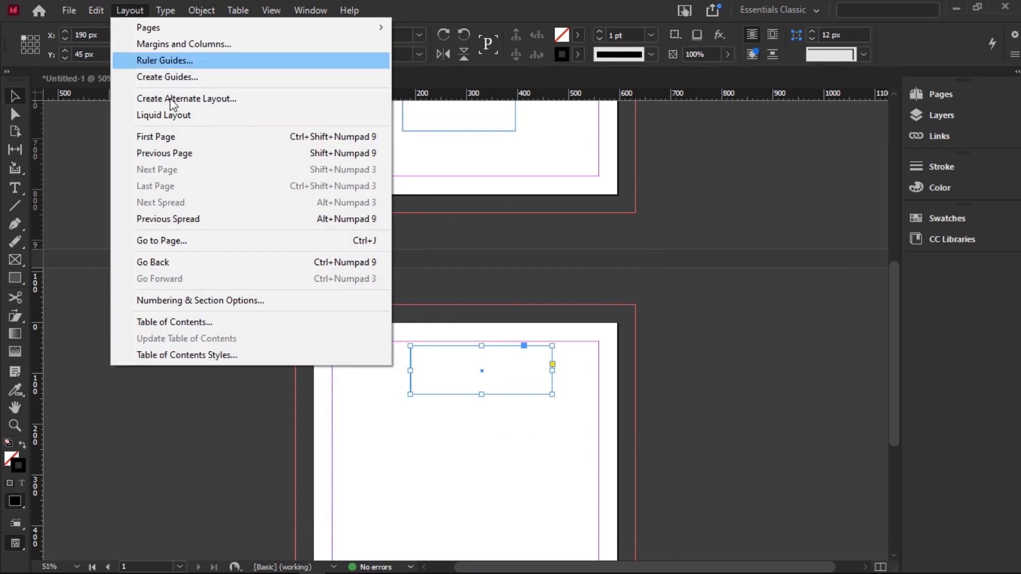
{"action": "left_click", "coordinate": [204, 118]}
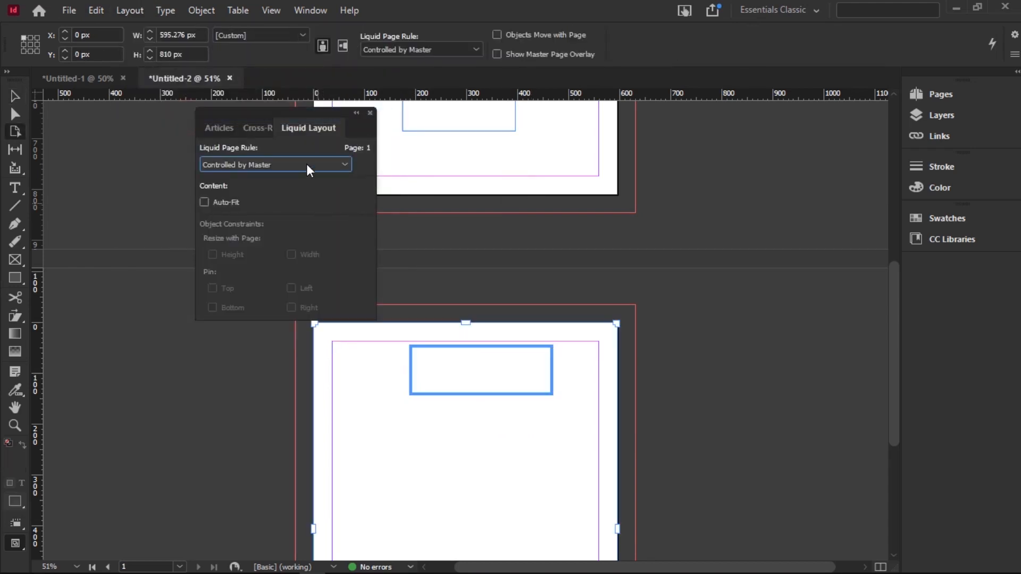
{"action": "left_click", "coordinate": [308, 168]}
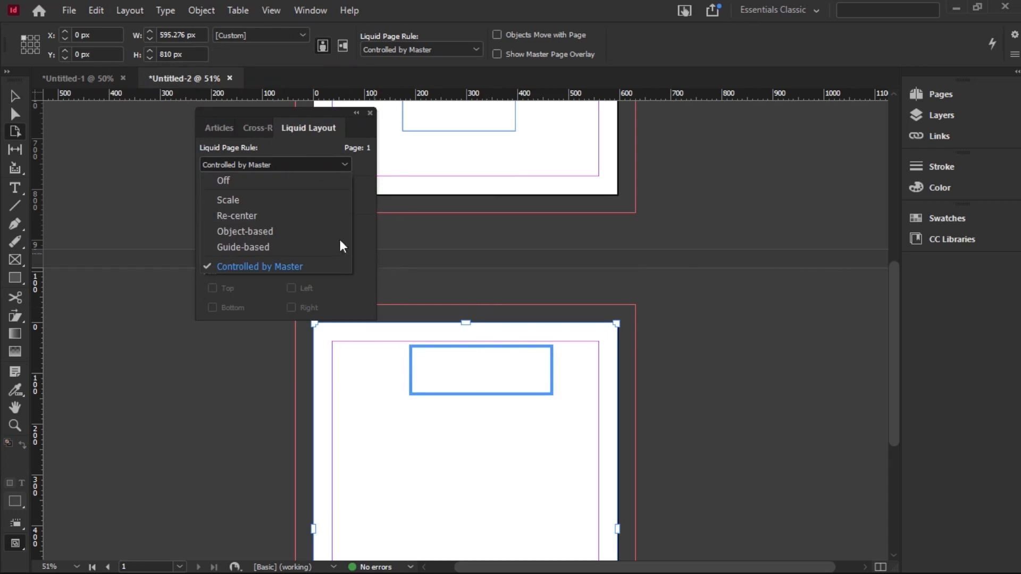
{"action": "left_click", "coordinate": [286, 233]}
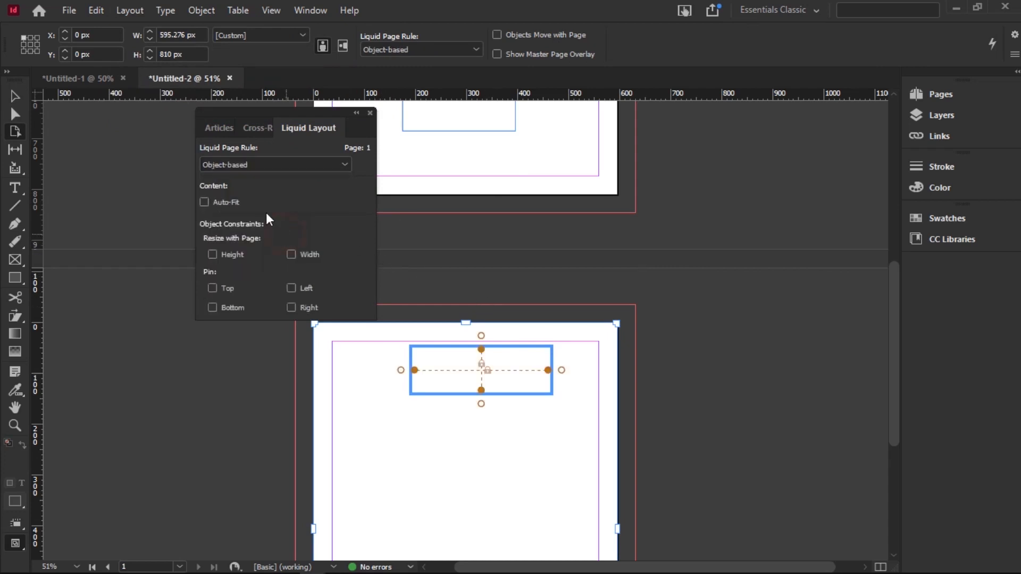
Move the second page's rectangle off the page onto the pasteboard, and close the Liquid Layout settings
{"action": "left_click", "coordinate": [548, 370]}
{"action": "left_click_drag", "start_coordinate": [481, 334], "coordinate": [541, 272]}
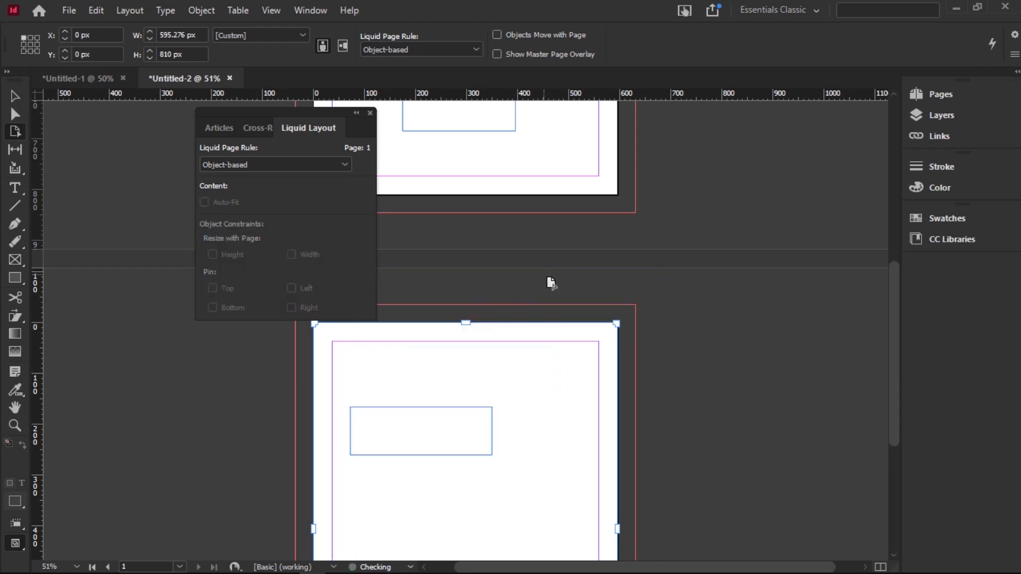
{"action": "left_click_drag", "start_coordinate": [455, 414], "coordinate": [712, 551]}
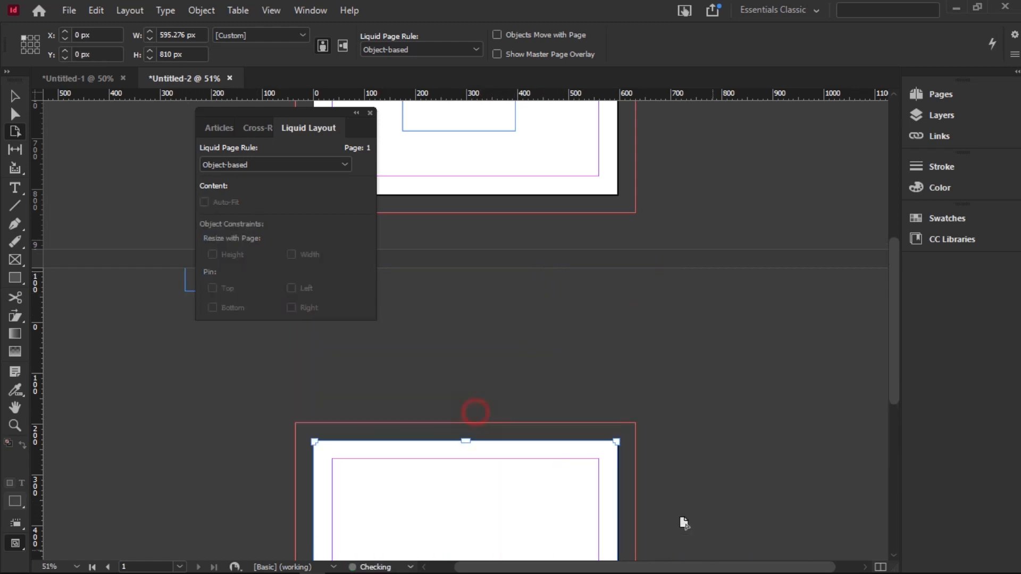
{"action": "left_click", "coordinate": [370, 113]}
Jump to the document's first page and back to its last page
{"action": "left_click", "coordinate": [131, 10]}
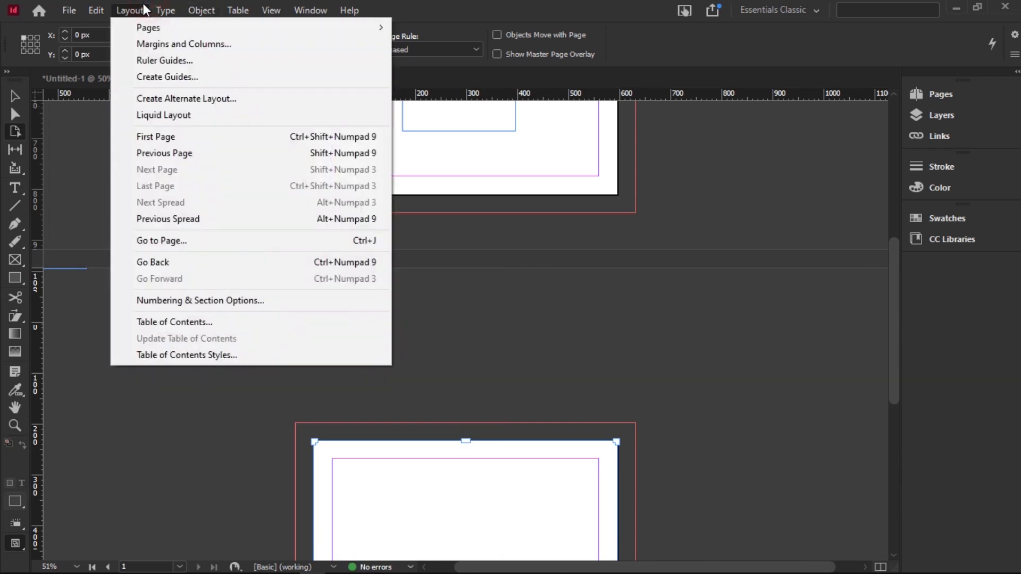
{"action": "left_click", "coordinate": [180, 136]}
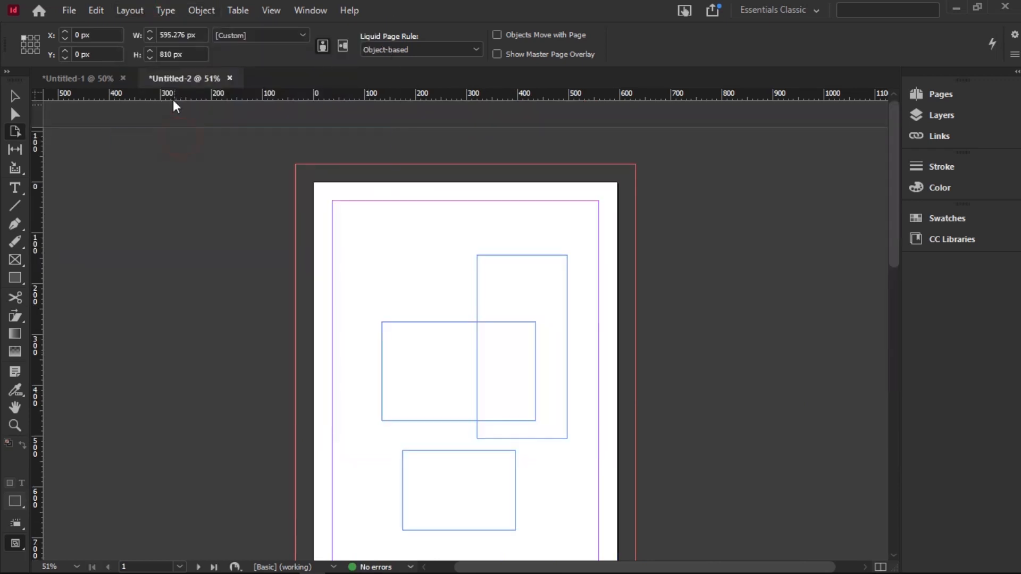
{"action": "left_click", "coordinate": [130, 10]}
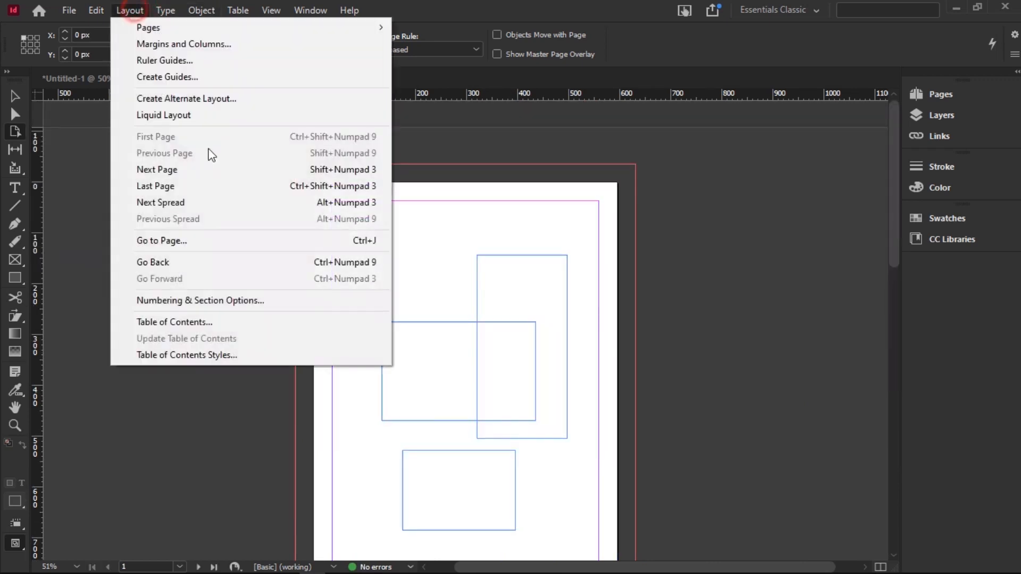
{"action": "left_click", "coordinate": [198, 184]}
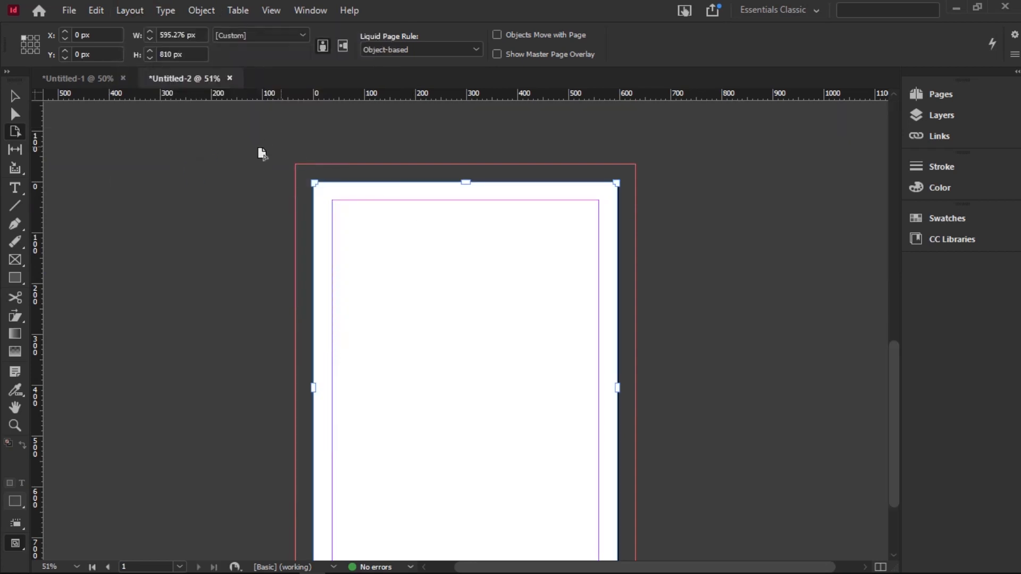
Inspect the default table of contents style settings, keep them as they are, and deselect the page
{"action": "left_click", "coordinate": [131, 10]}
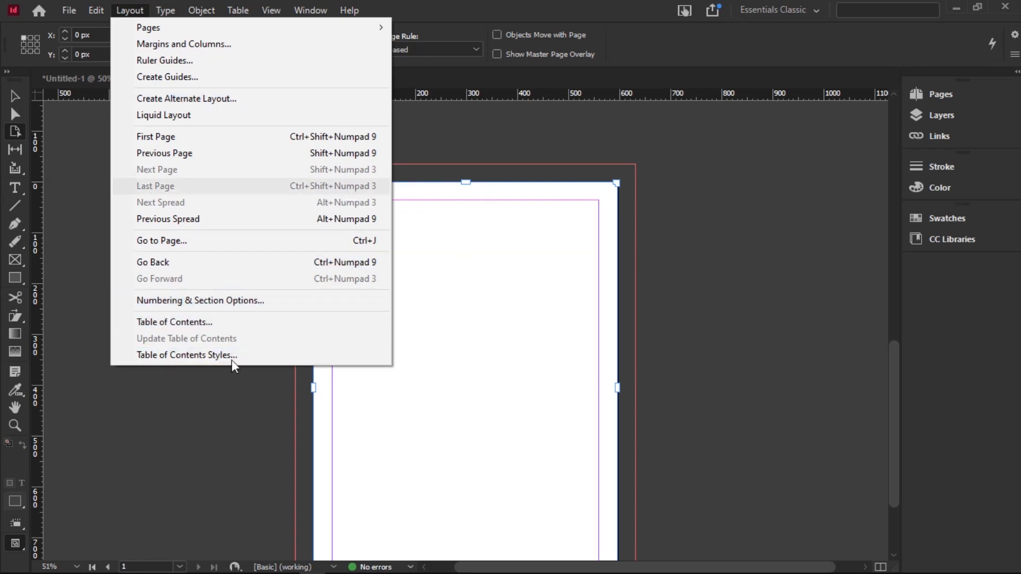
{"action": "left_click", "coordinate": [207, 356]}
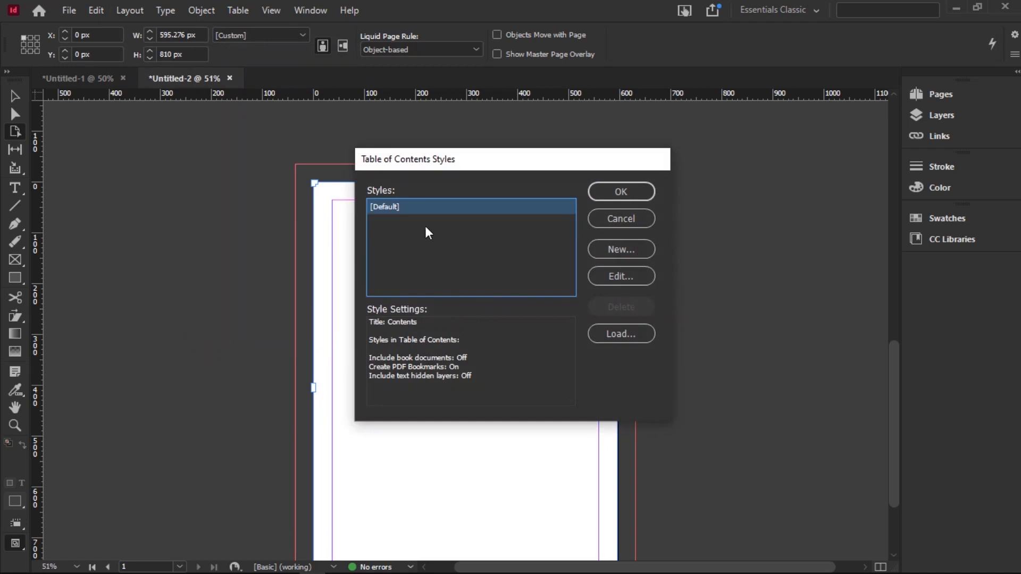
{"action": "left_click", "coordinate": [621, 192]}
{"action": "left_click_drag", "start_coordinate": [346, 216], "coordinate": [345, 191]}
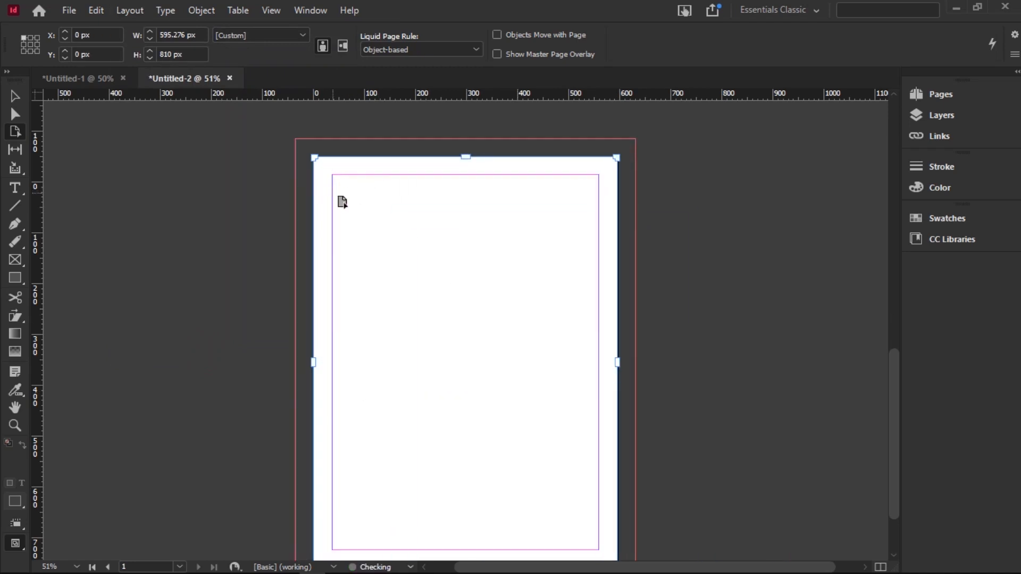
{"action": "left_click", "coordinate": [370, 282]}
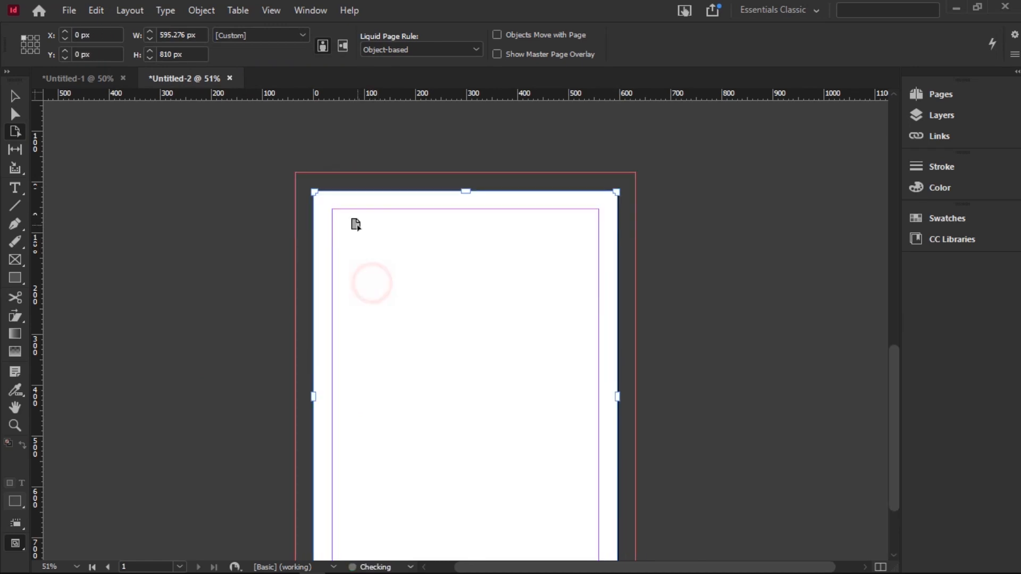
{"action": "left_click", "coordinate": [253, 220]}
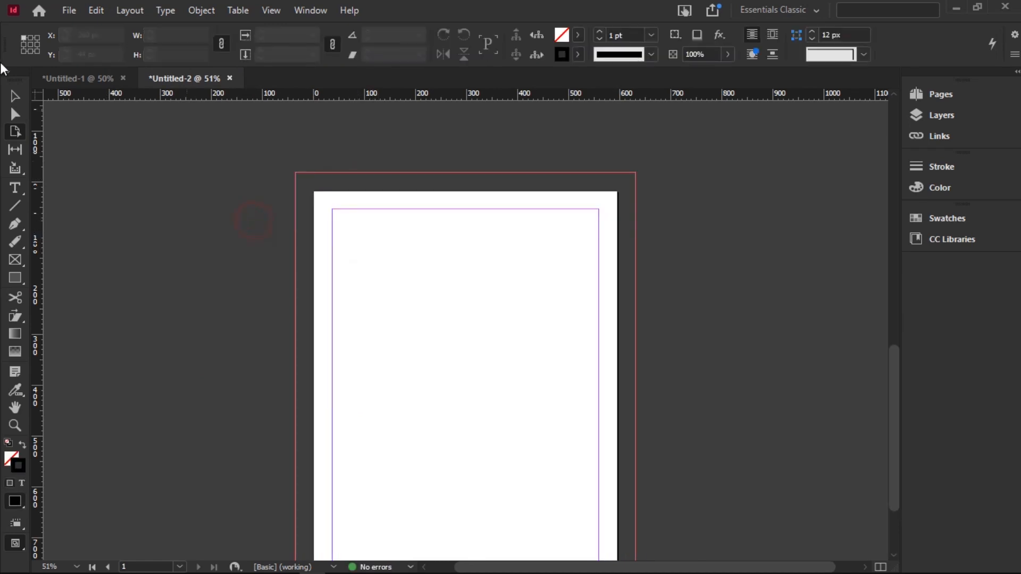
Create a table of contents titled Contents from the [Basic Paragraph] style and place it on the page, about 560 by 524 px
{"action": "left_click", "coordinate": [128, 9]}
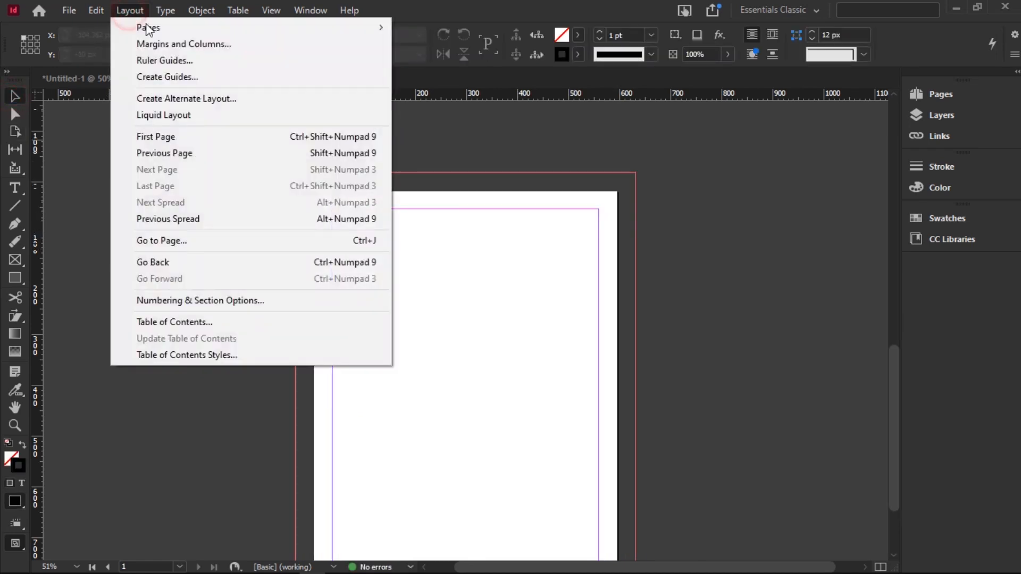
{"action": "left_click", "coordinate": [225, 323]}
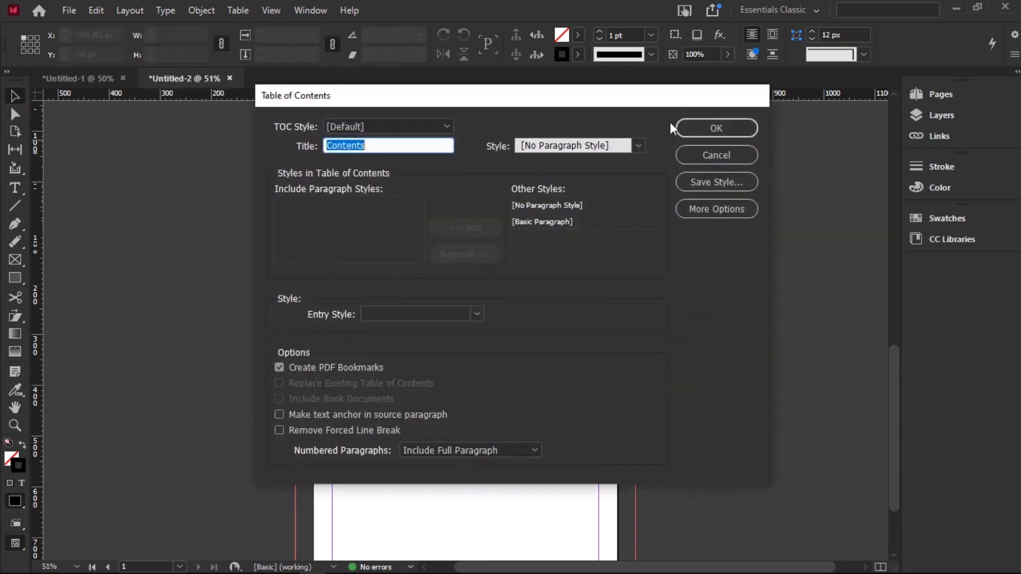
{"action": "left_click", "coordinate": [702, 129]}
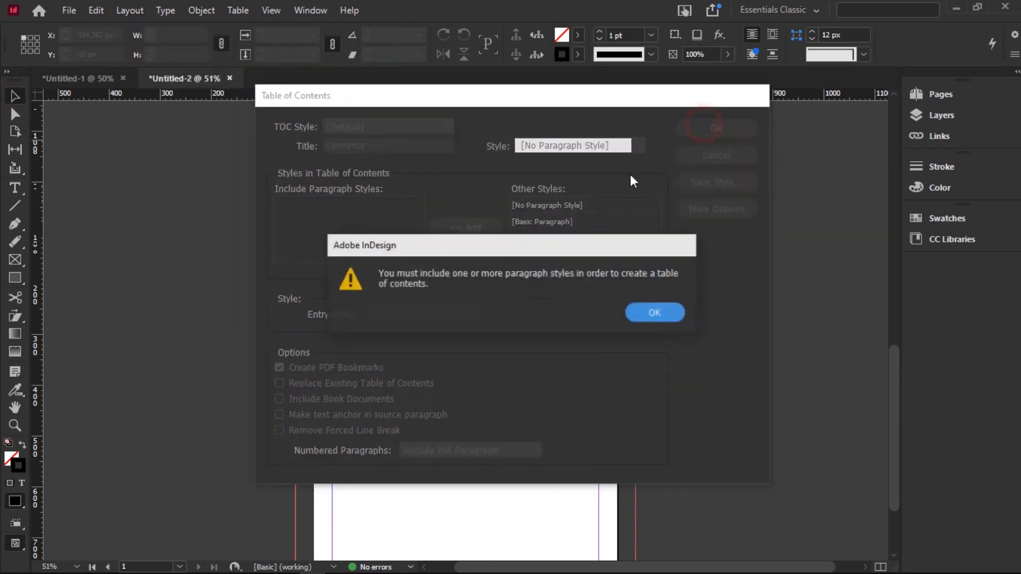
{"action": "left_click", "coordinate": [654, 313]}
{"action": "left_click", "coordinate": [606, 145]}
{"action": "left_click", "coordinate": [565, 253]}
{"action": "left_click", "coordinate": [544, 225]}
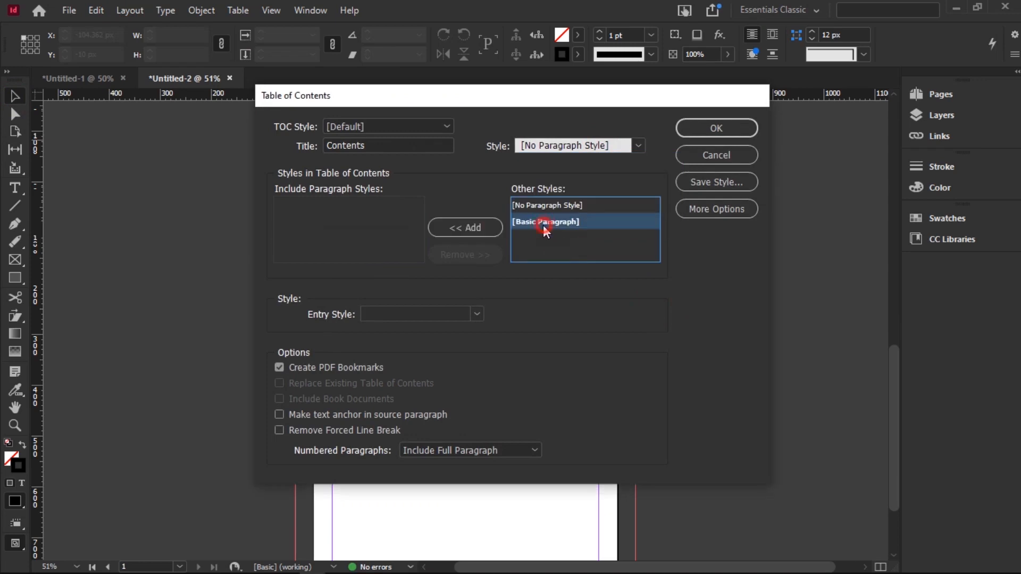
{"action": "left_click", "coordinate": [484, 224]}
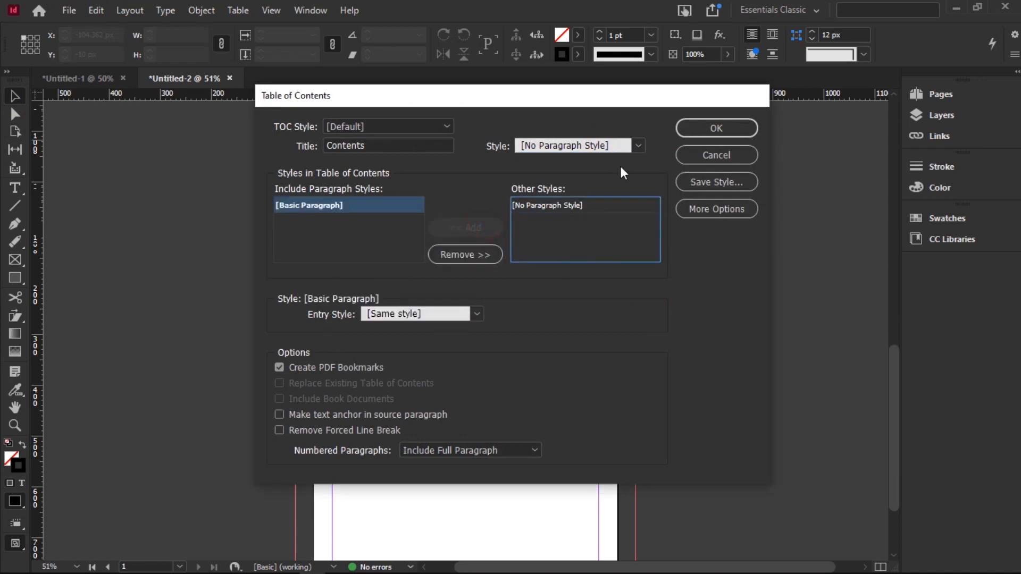
{"action": "left_click", "coordinate": [755, 129]}
{"action": "left_click_drag", "start_coordinate": [320, 207], "coordinate": [607, 473]}
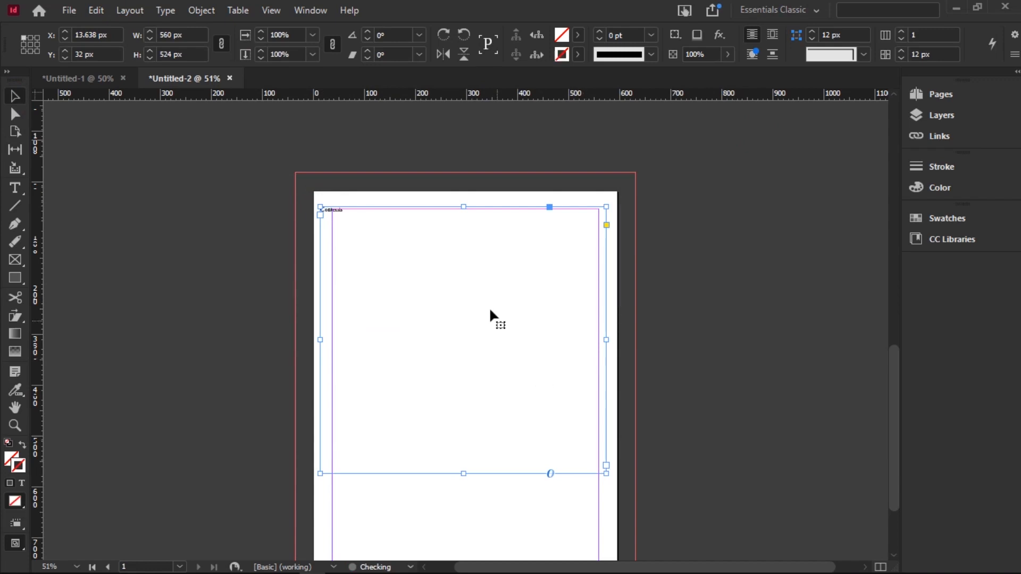
Overwrite the table of contents text with a line of random letters, and delete its text frame
{"action": "left_click", "coordinate": [394, 317]}
{"action": "double_click", "coordinate": [352, 211]}
{"action": "left_click", "coordinate": [349, 213]}
{"action": "left_click_drag", "start_coordinate": [349, 213], "coordinate": [305, 212]}
{"action": "type", "text": "fyqwgfdcyuqwfgycdyuqwgfcyuqwgcyuqwgcuygcwqu7cguqwgcucgqwygcyqwg"}
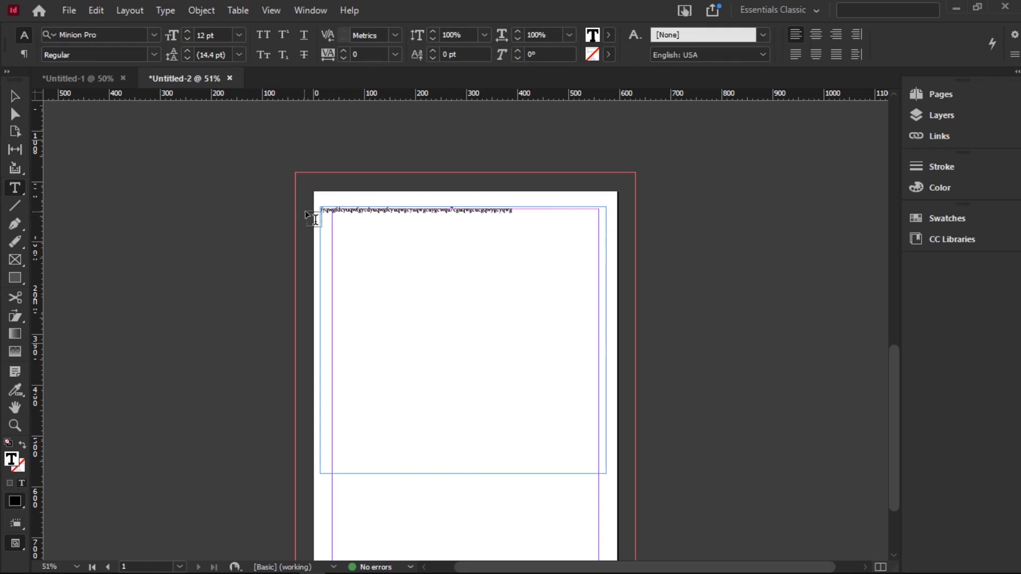
{"action": "left_click", "coordinate": [16, 96]}
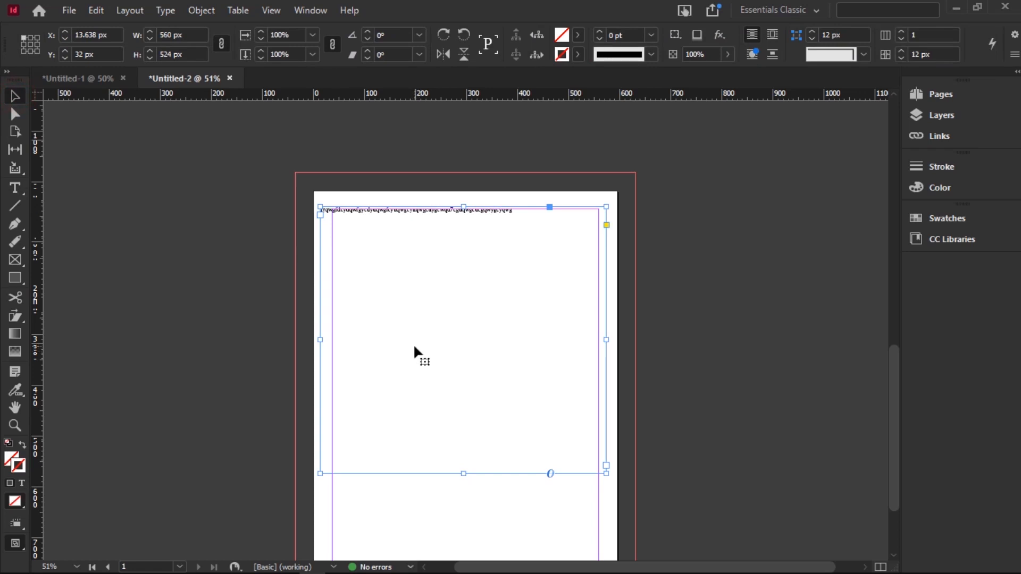
{"action": "key", "text": "Delete"}
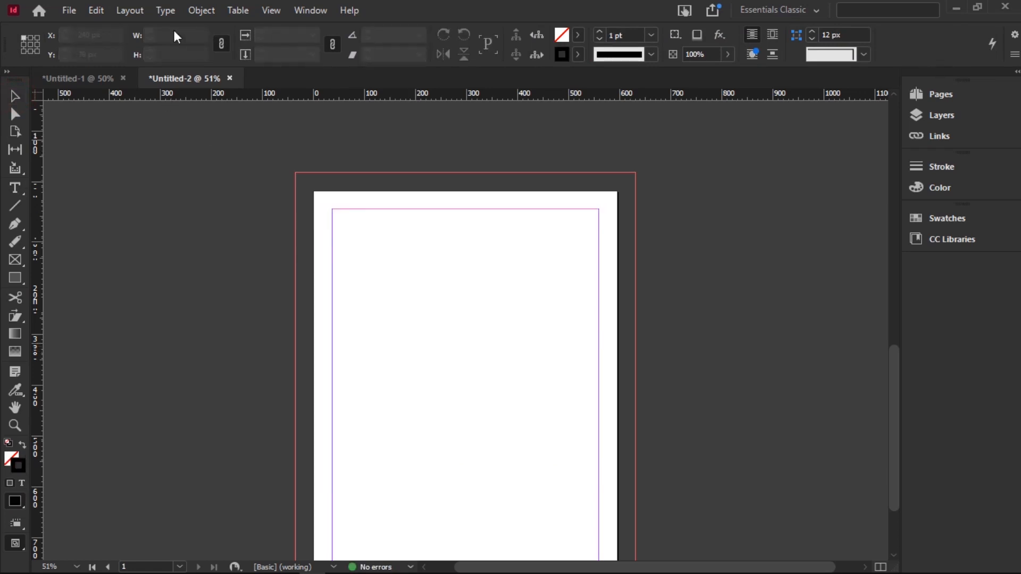
{"action": "left_click", "coordinate": [141, 10]}
{"action": "left_click", "coordinate": [146, 4]}
{"action": "left_click", "coordinate": [149, 8]}
{"action": "left_click", "coordinate": [175, 9]}
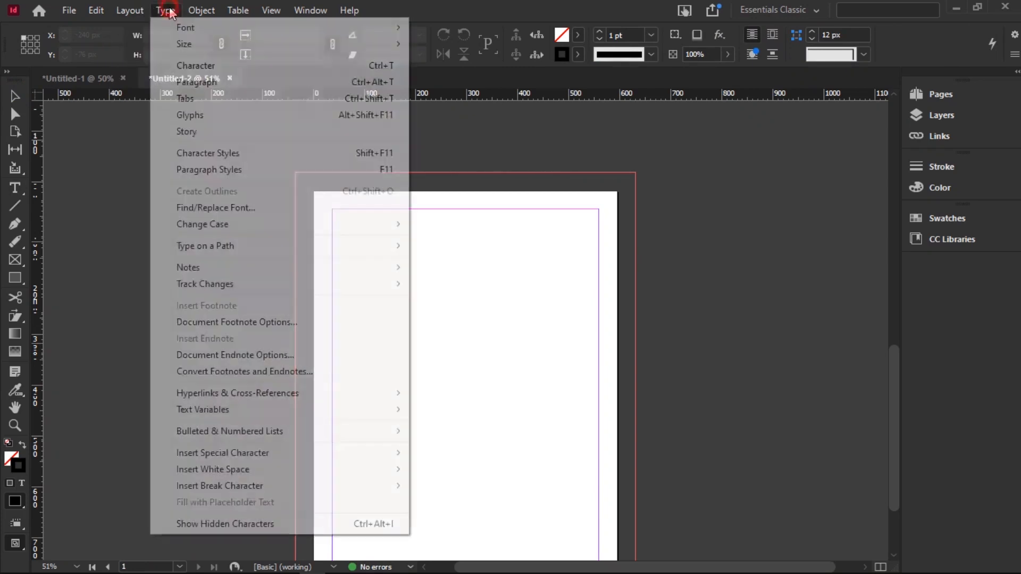
{"action": "left_click", "coordinate": [173, 7]}
Browse the Minion Pro glyphs, trying characters such as &, % and #, and close the Glyphs panel
{"action": "left_click", "coordinate": [158, 4]}
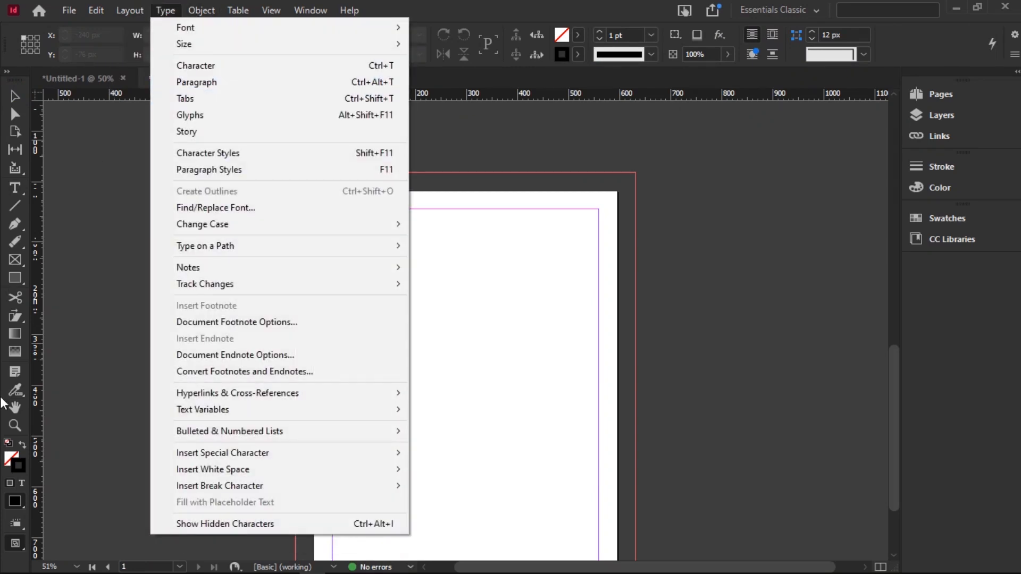
{"action": "mouse_move", "coordinate": [311, 31]}
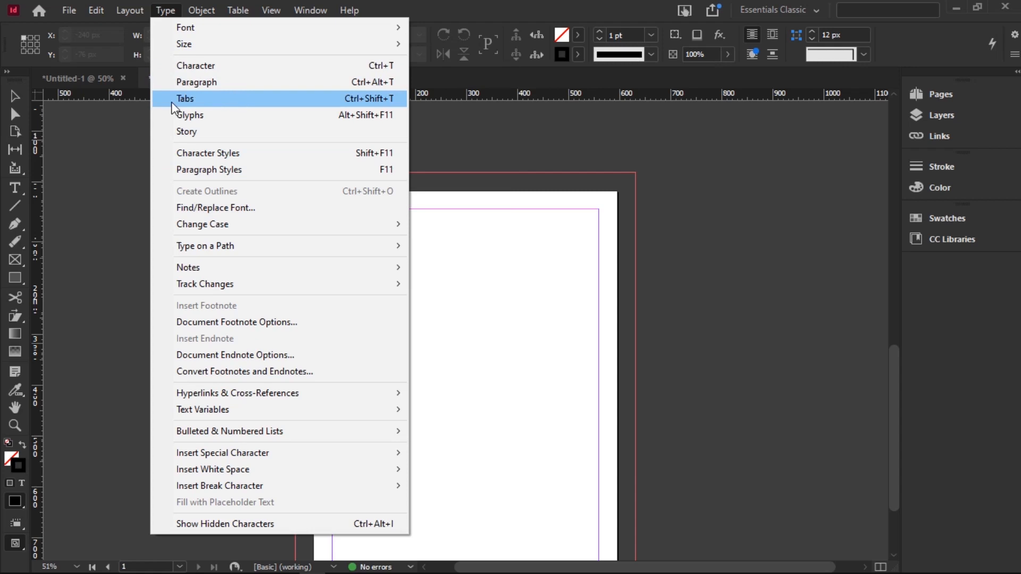
{"action": "left_click", "coordinate": [244, 115]}
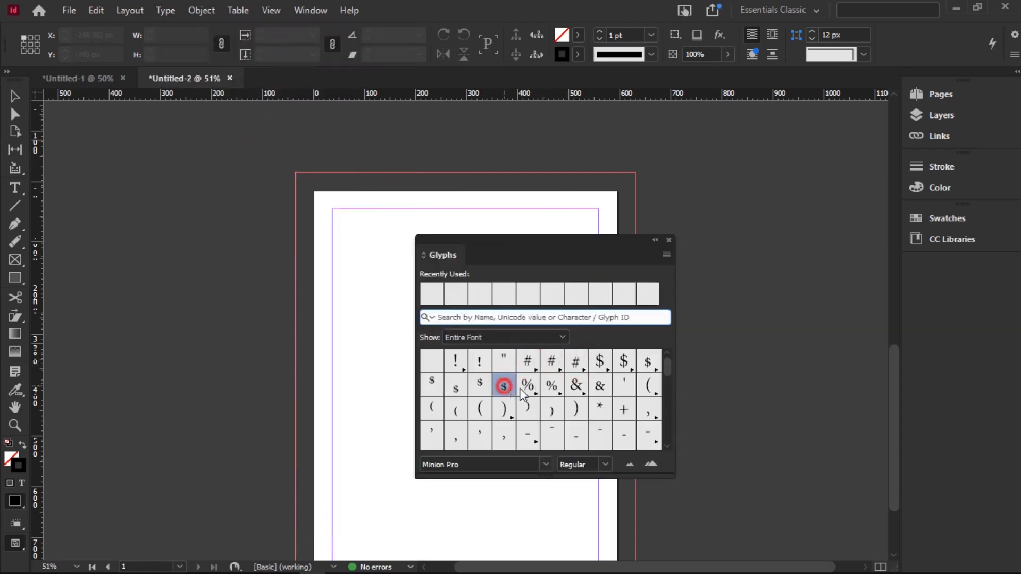
{"action": "double_click", "coordinate": [580, 386]}
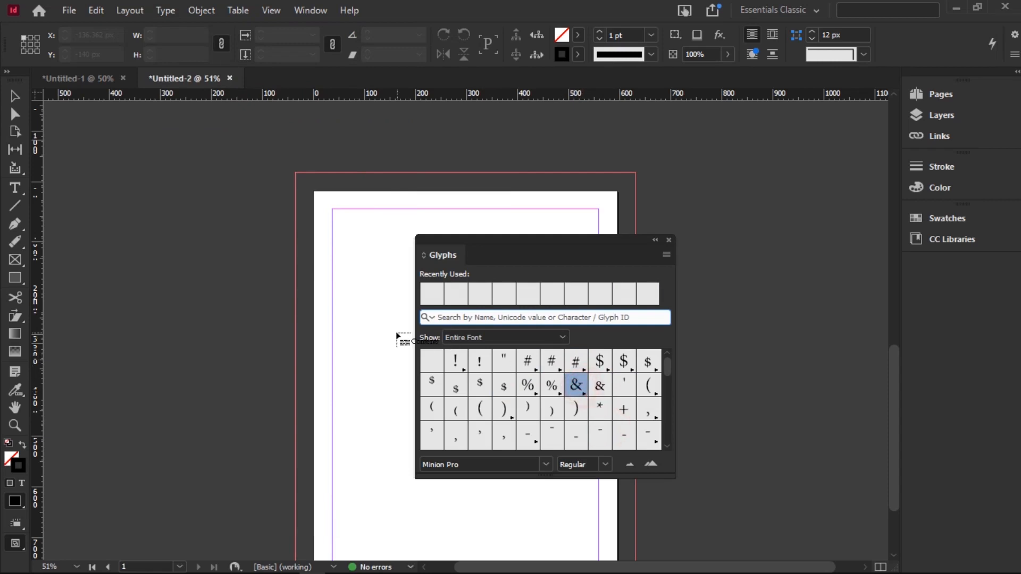
{"action": "double_click", "coordinate": [527, 386]}
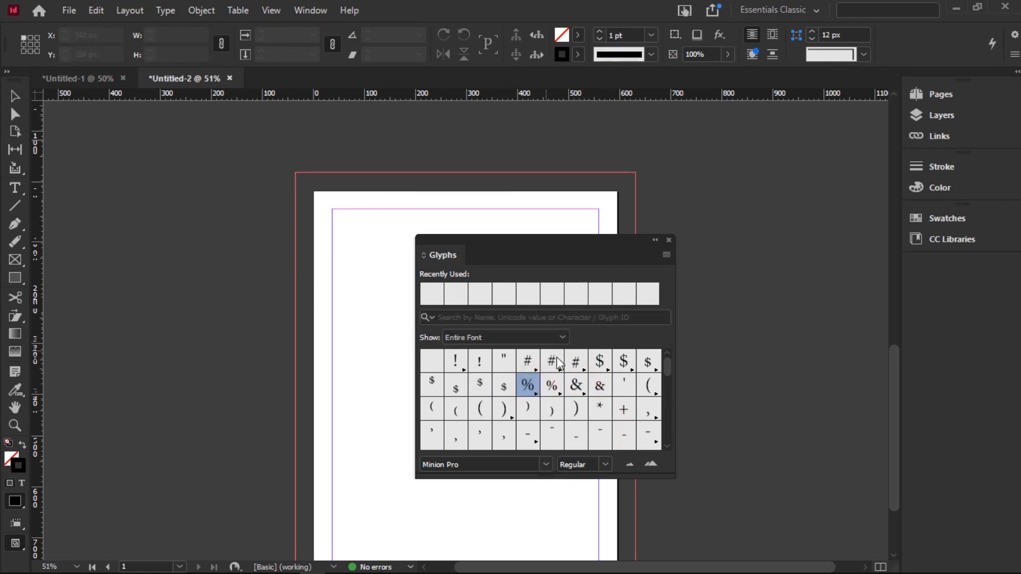
{"action": "left_click", "coordinate": [577, 363]}
{"action": "left_click", "coordinate": [555, 352]}
{"action": "left_click", "coordinate": [442, 382]}
{"action": "left_click", "coordinate": [476, 408]}
{"action": "left_click", "coordinate": [580, 366]}
{"action": "left_click", "coordinate": [669, 241]}
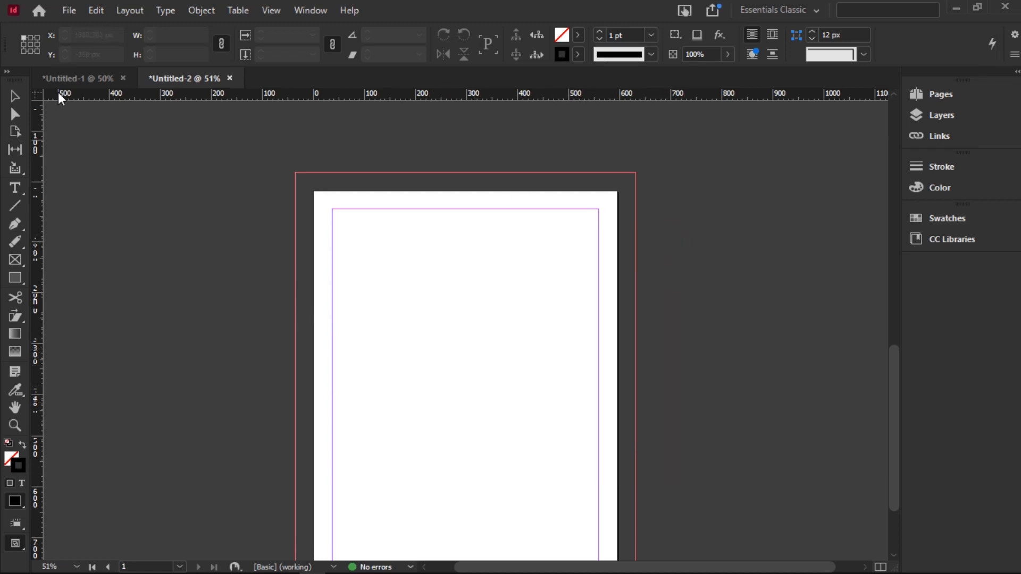
Enable Optical Margin Alignment in the Story settings and close them
{"action": "left_click", "coordinate": [173, 13]}
{"action": "mouse_move", "coordinate": [201, 10]}
{"action": "mouse_move", "coordinate": [165, 10]}
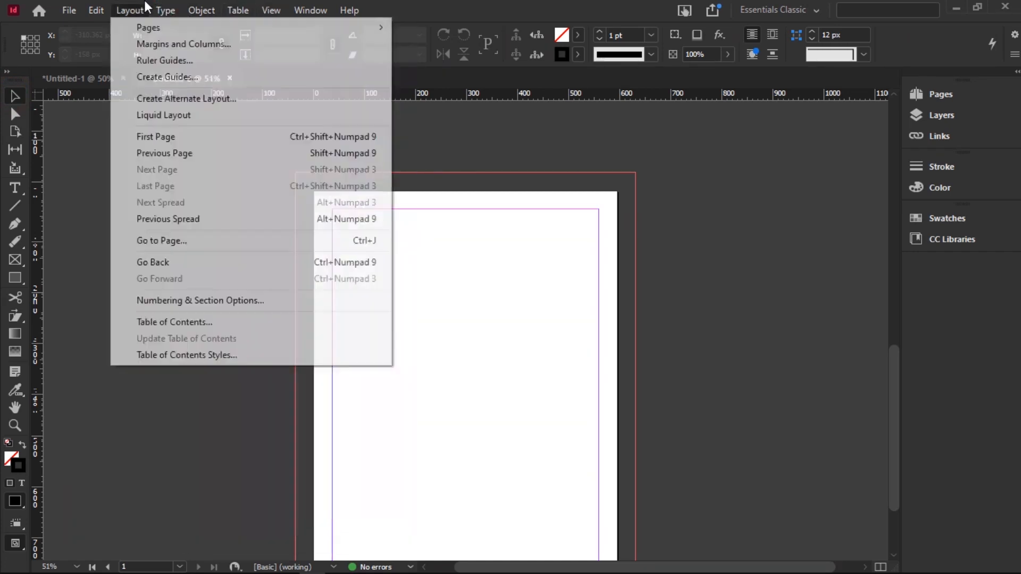
{"action": "left_click", "coordinate": [213, 130]}
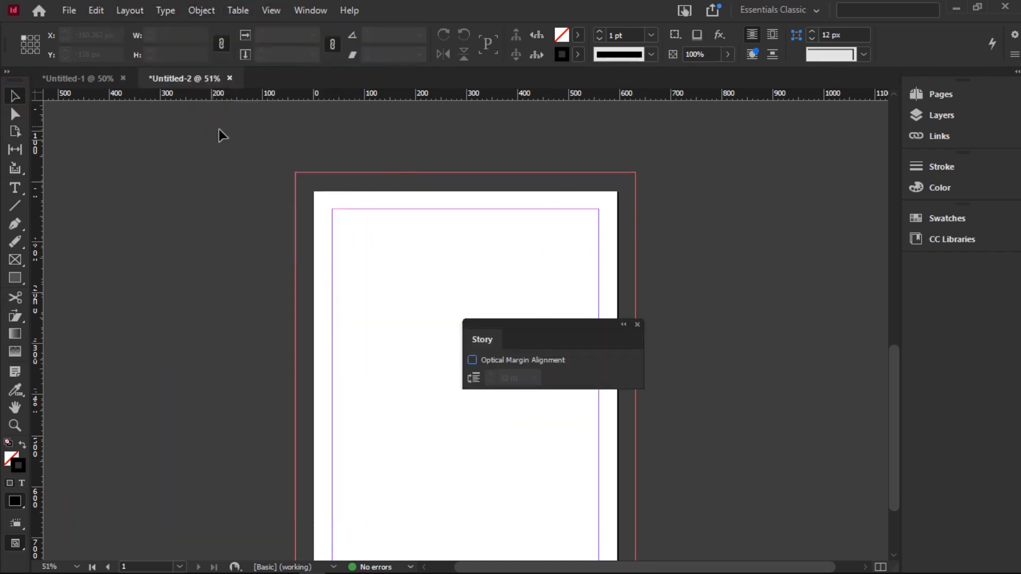
{"action": "left_click", "coordinate": [473, 359]}
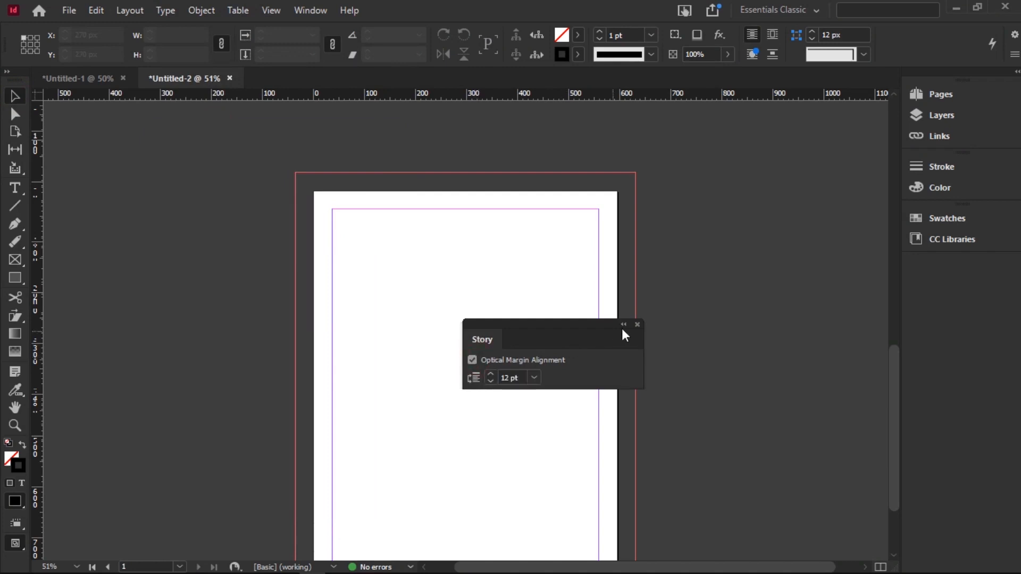
{"action": "left_click", "coordinate": [637, 326]}
Look over the Change Case, Notes and Track Changes commands, and accept the document footnote options as they are
{"action": "left_click", "coordinate": [166, 10]}
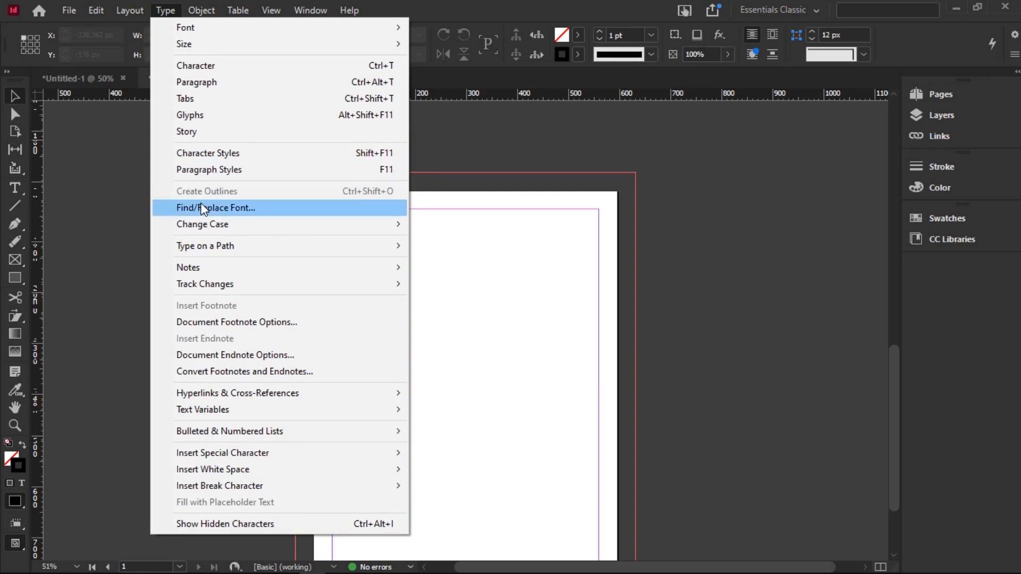
{"action": "left_click", "coordinate": [260, 224]}
{"action": "mouse_move", "coordinate": [242, 268]}
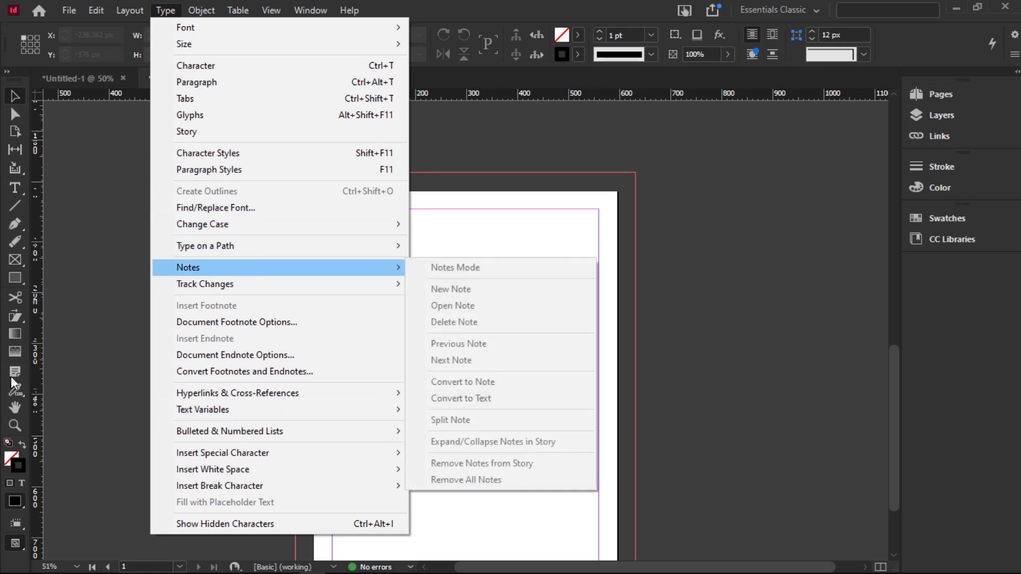
{"action": "left_click", "coordinate": [235, 279]}
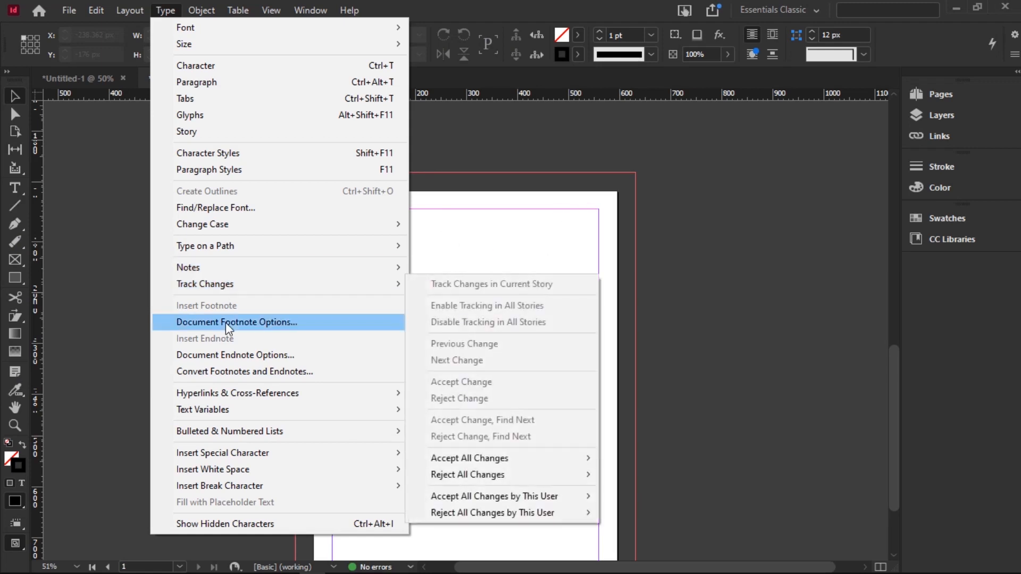
{"action": "left_click", "coordinate": [225, 322]}
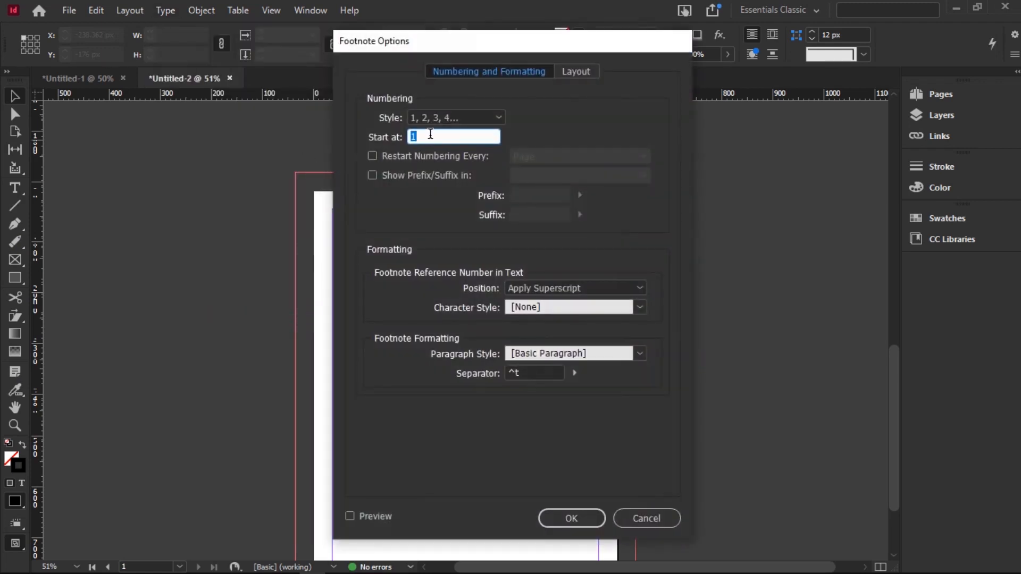
{"action": "left_click", "coordinate": [571, 519]}
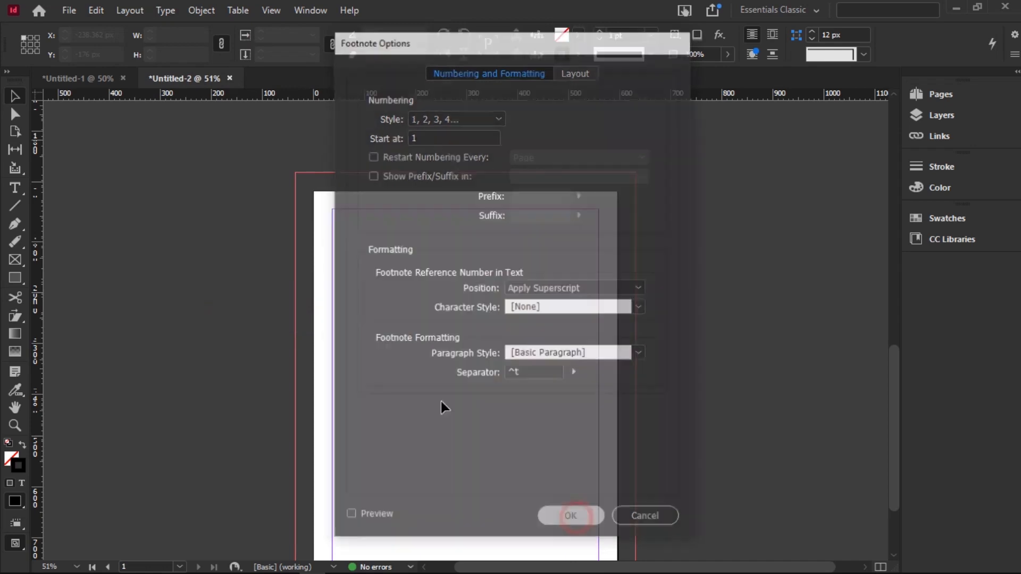
Examine the type commands for hyperlinks and cross-references, text variables, special characters and break characters
{"action": "left_click", "coordinate": [136, 12]}
{"action": "mouse_move", "coordinate": [164, 11]}
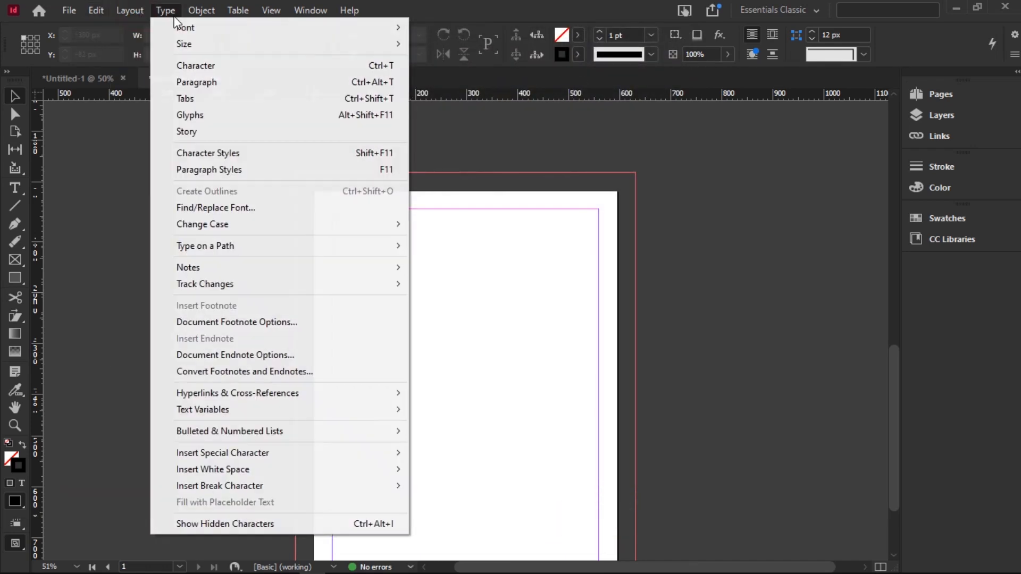
{"action": "mouse_move", "coordinate": [302, 394]}
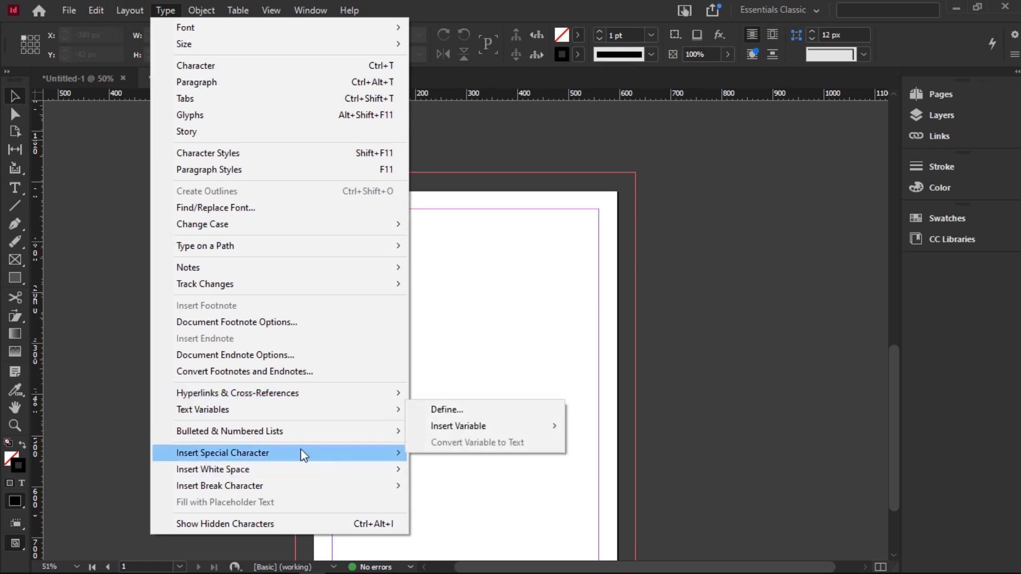
{"action": "mouse_move", "coordinate": [244, 452]}
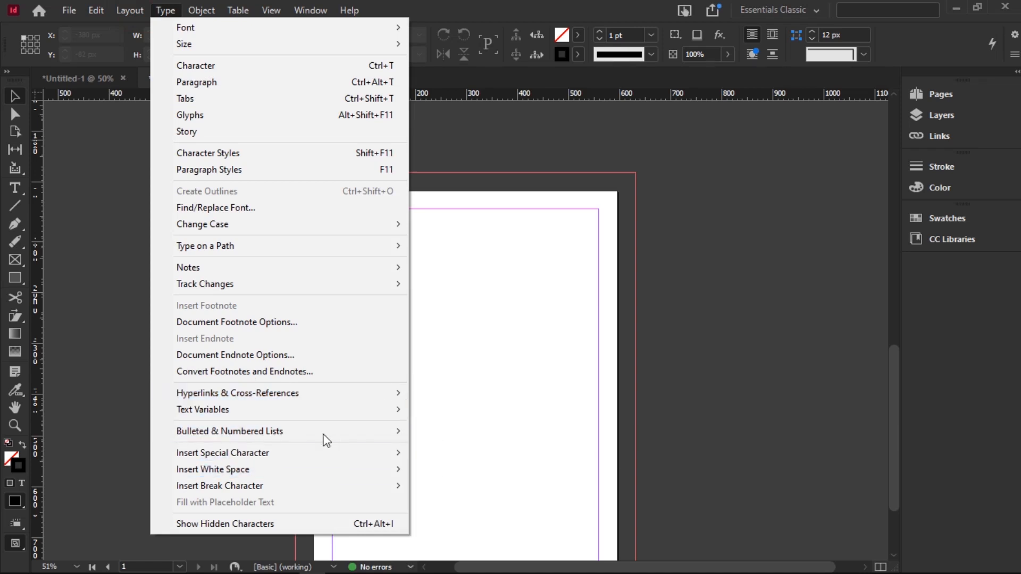
{"action": "mouse_move", "coordinate": [375, 450]}
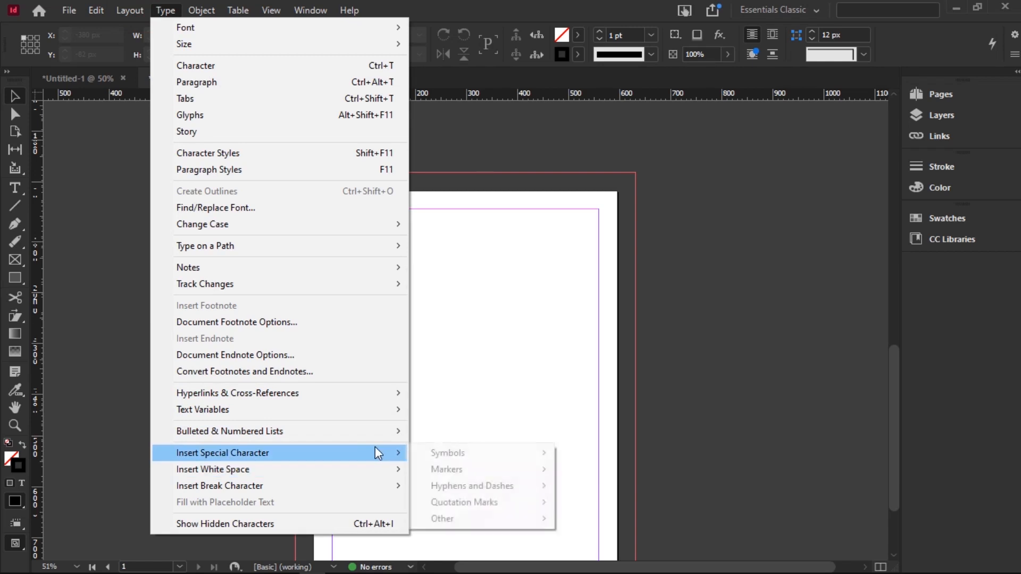
{"action": "left_click", "coordinate": [343, 484]}
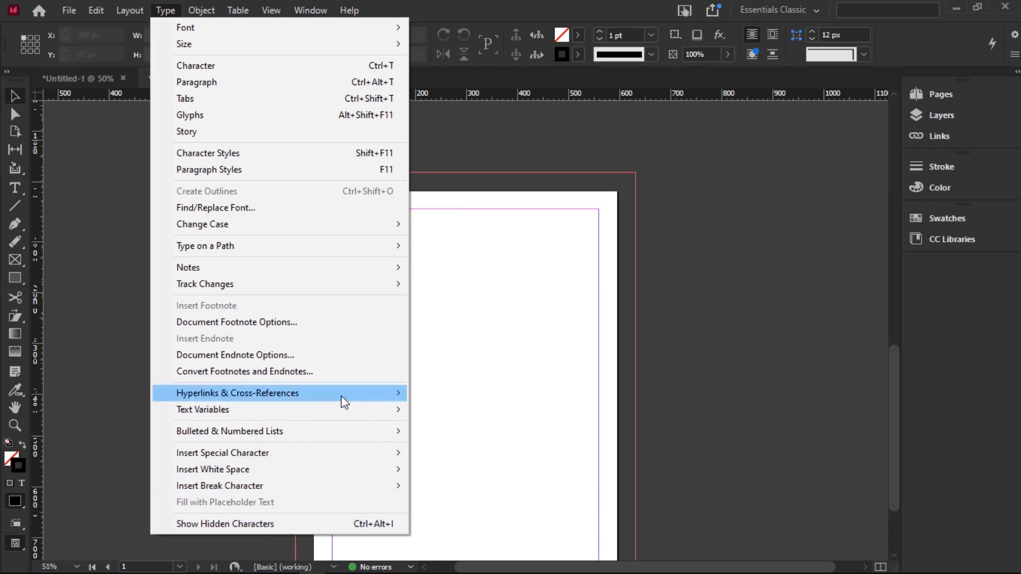
{"action": "left_click", "coordinate": [272, 410]}
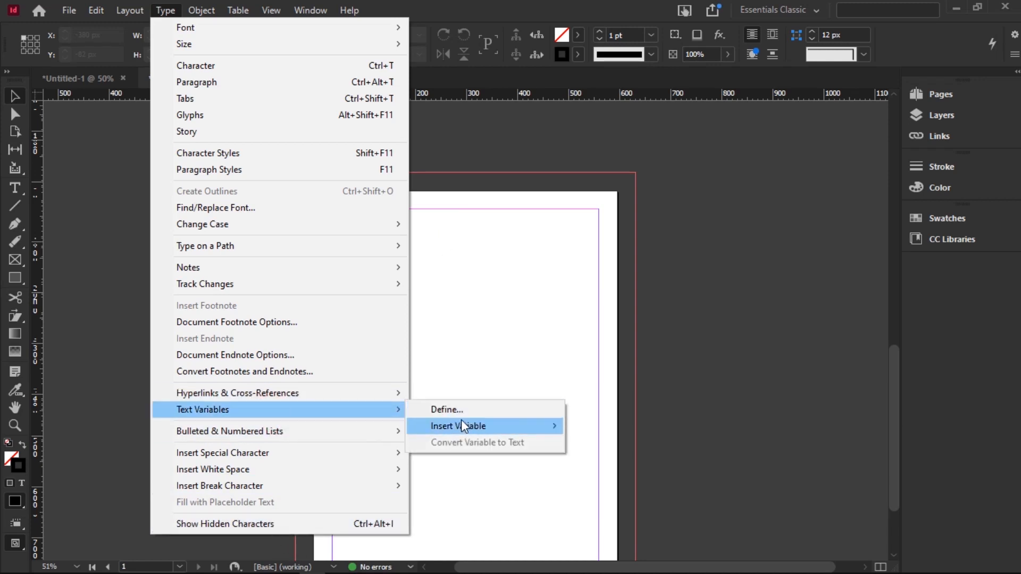
Examine the object commands for transforming, arranging, selecting, effects, captions, clipping paths, Pathfinder and shape conversion
{"action": "left_click", "coordinate": [187, 6]}
{"action": "left_click", "coordinate": [187, 6]}
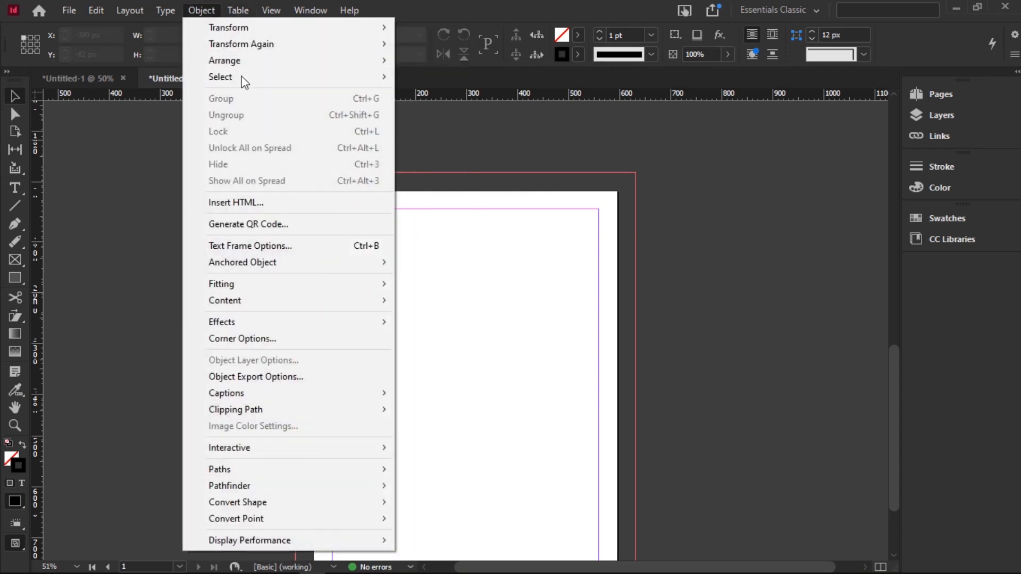
{"action": "left_click", "coordinate": [260, 27]}
{"action": "left_click", "coordinate": [260, 45]}
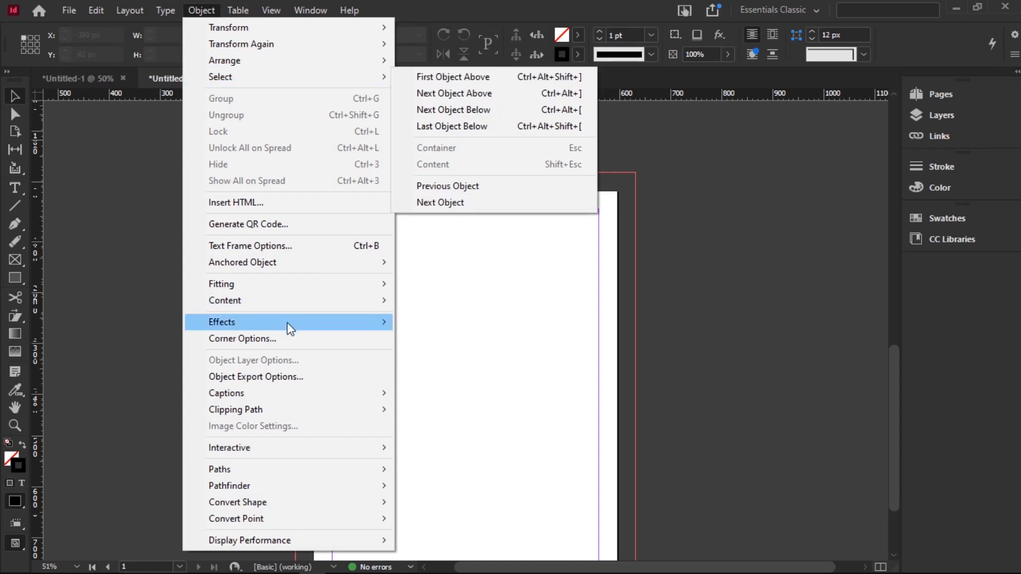
{"action": "mouse_move", "coordinate": [356, 326]}
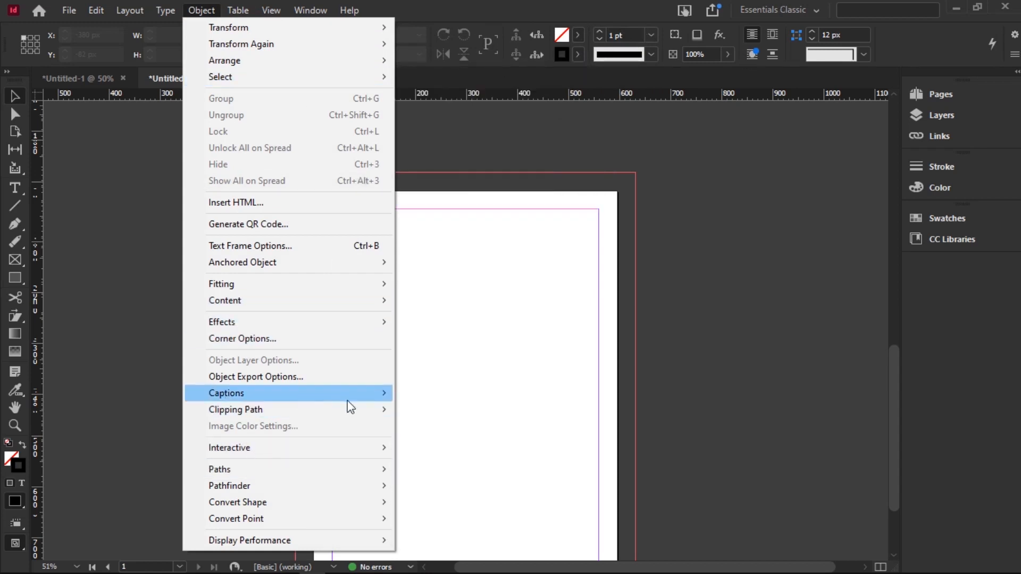
{"action": "mouse_move", "coordinate": [338, 405]}
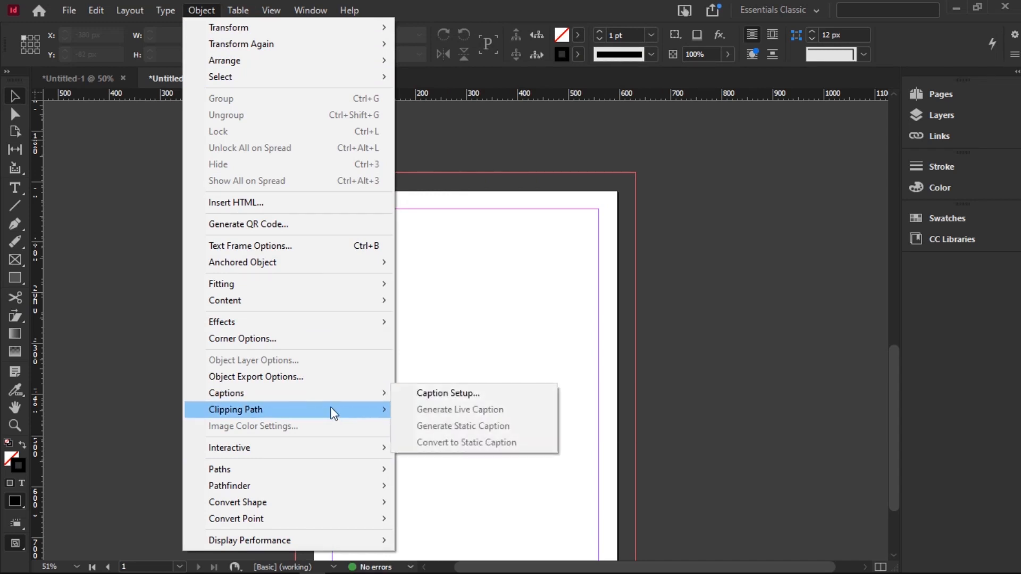
{"action": "mouse_move", "coordinate": [363, 393]}
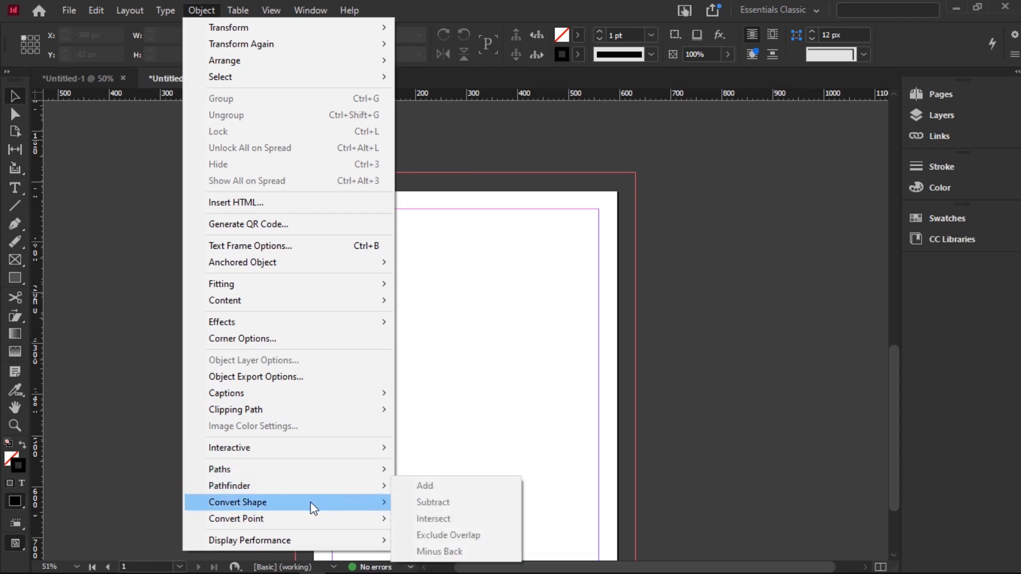
{"action": "mouse_move", "coordinate": [311, 508]}
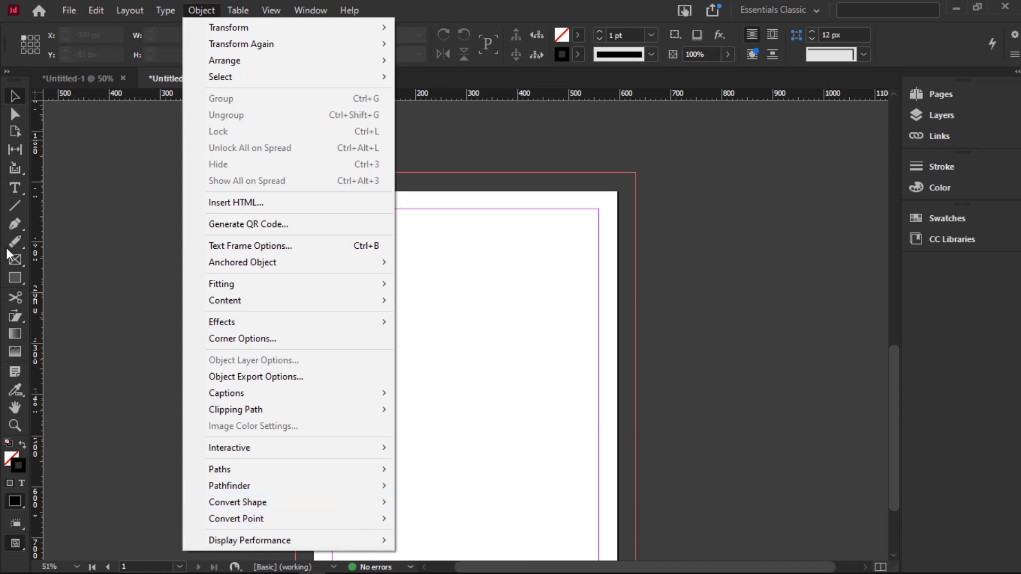
Draw two overlapping rectangles on the page, about 246 × 241 px and about 274 × 230 px, the second offset down and right
{"action": "left_click", "coordinate": [16, 275]}
{"action": "left_click_drag", "start_coordinate": [364, 273], "coordinate": [489, 397]}
{"action": "mouse_move", "coordinate": [420, 321]}
{"action": "left_mouse_down"}
{"action": "mouse_move", "coordinate": [538, 446]}
{"action": "mouse_move", "coordinate": [560, 438]}
{"action": "left_mouse_up"}
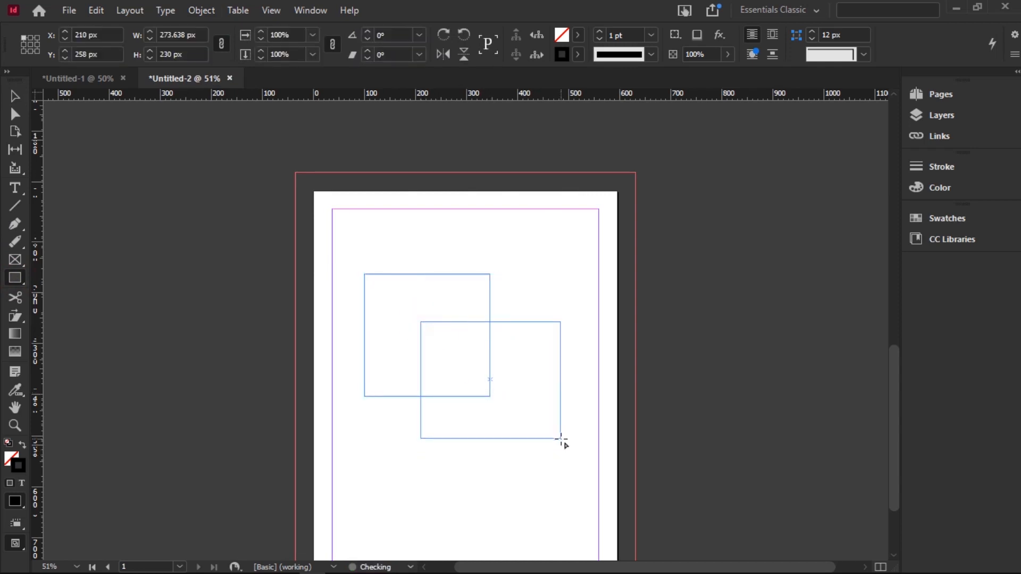
Fill the front rectangle with mint green #9fffcd and the rear one with yellow #faff60, and select both
{"action": "left_click", "coordinate": [940, 188]}
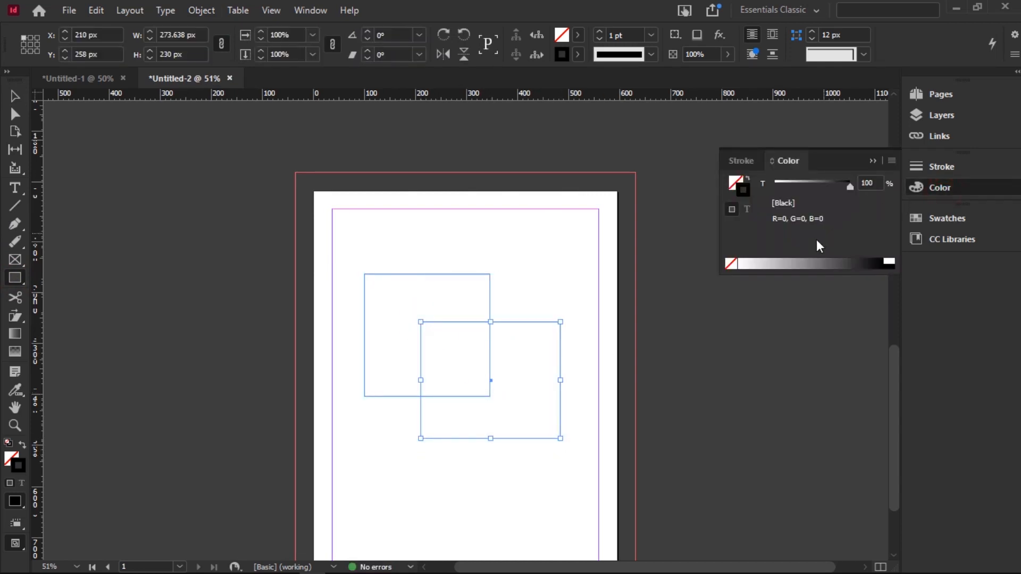
{"action": "left_click", "coordinate": [867, 263]}
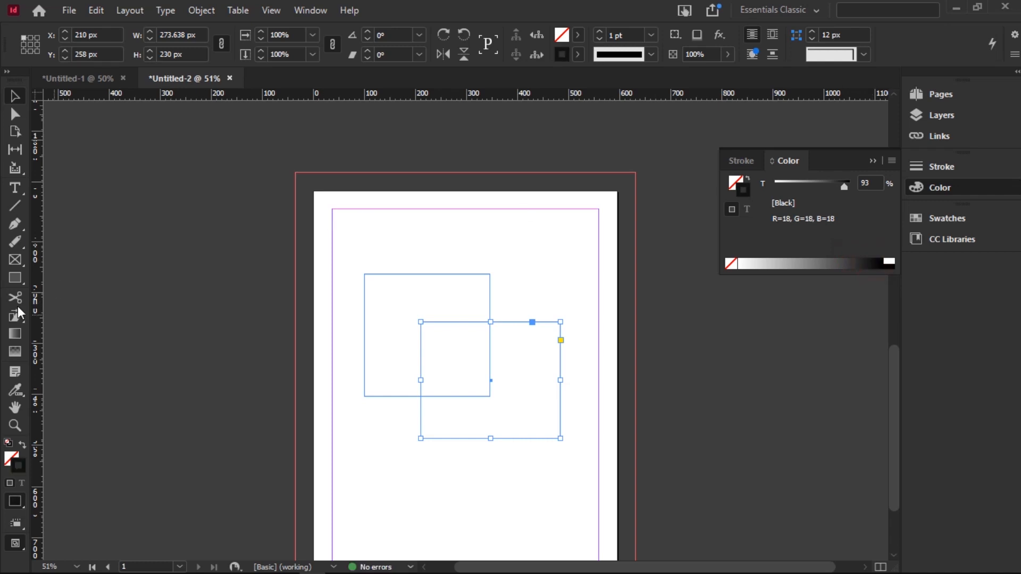
{"action": "left_click", "coordinate": [11, 459]}
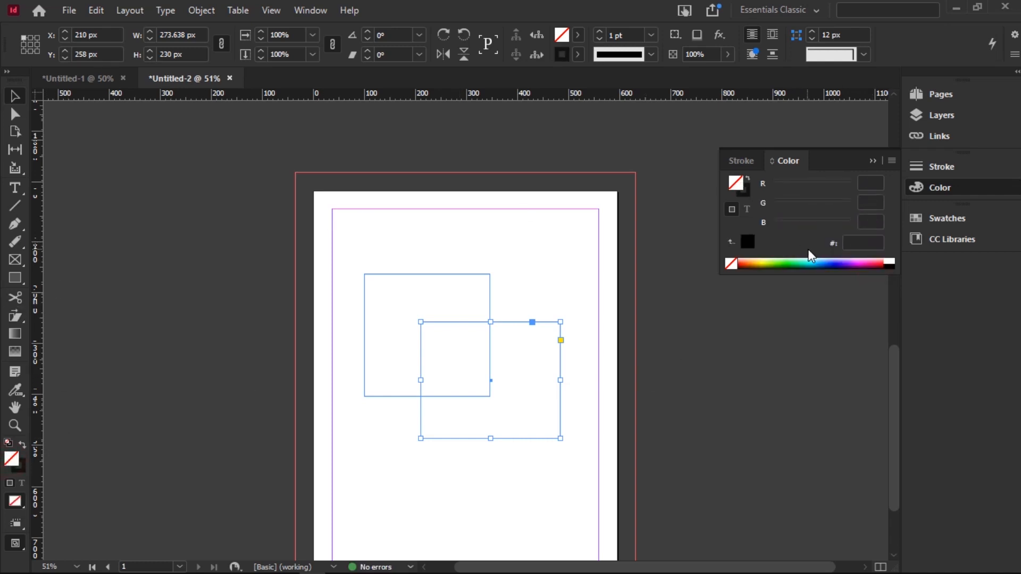
{"action": "left_click", "coordinate": [797, 260]}
{"action": "left_click", "coordinate": [373, 272]}
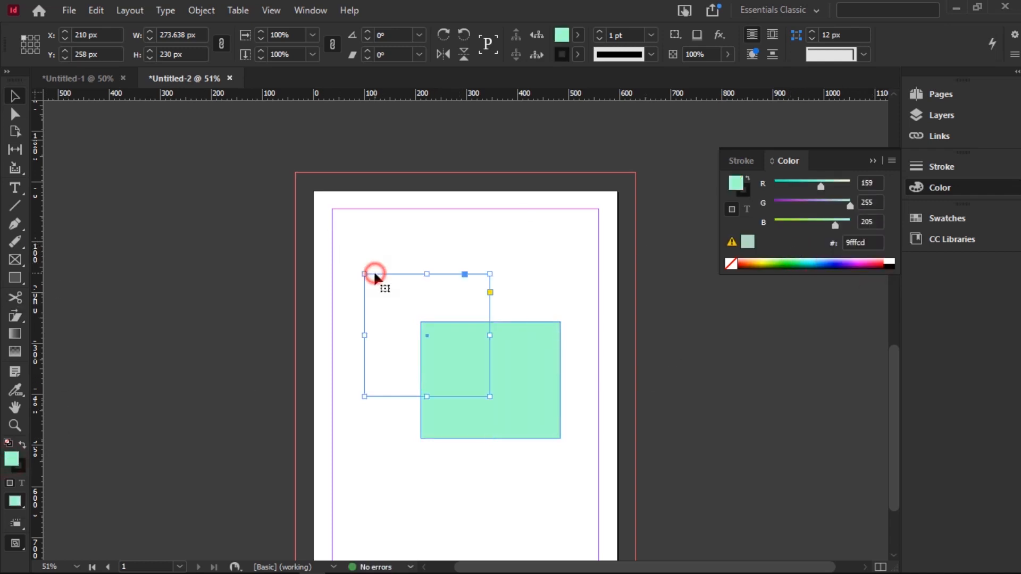
{"action": "left_click", "coordinate": [764, 263]}
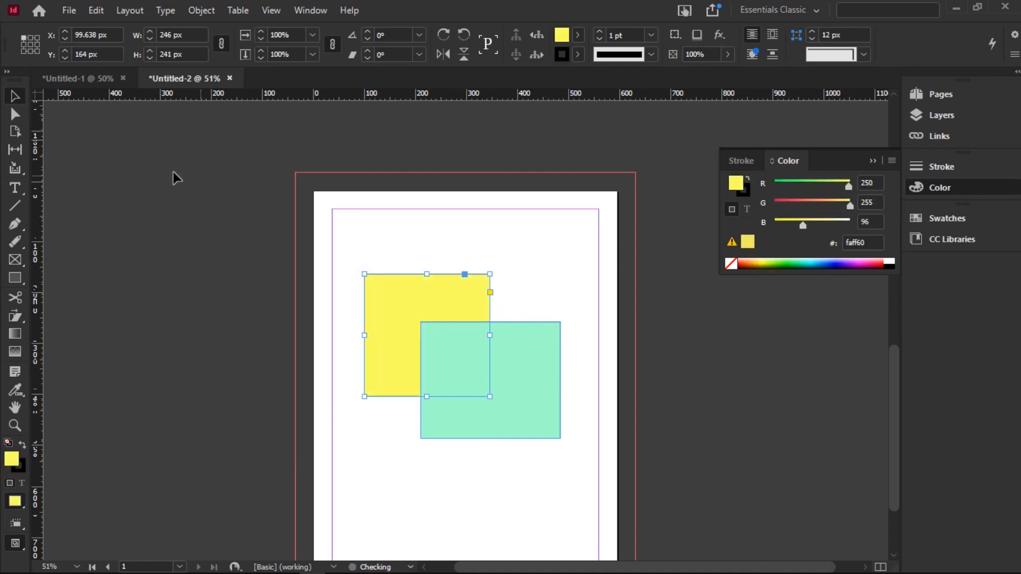
{"action": "left_click_drag", "start_coordinate": [509, 360], "coordinate": [570, 462]}
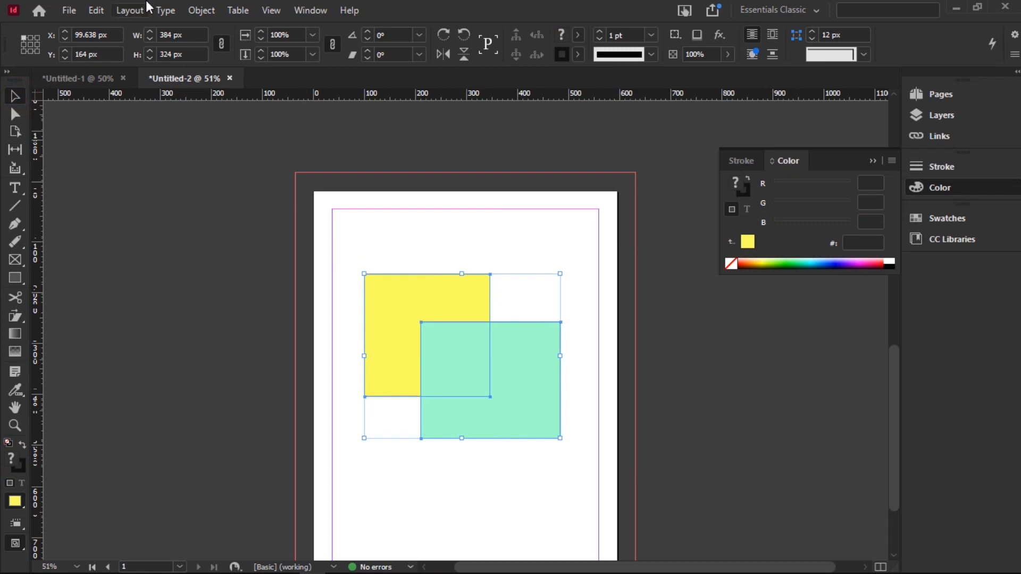
Try Pathfinder Add on the two overlapping rectangles and undo it
{"action": "left_click", "coordinate": [206, 16]}
{"action": "mouse_move", "coordinate": [337, 484]}
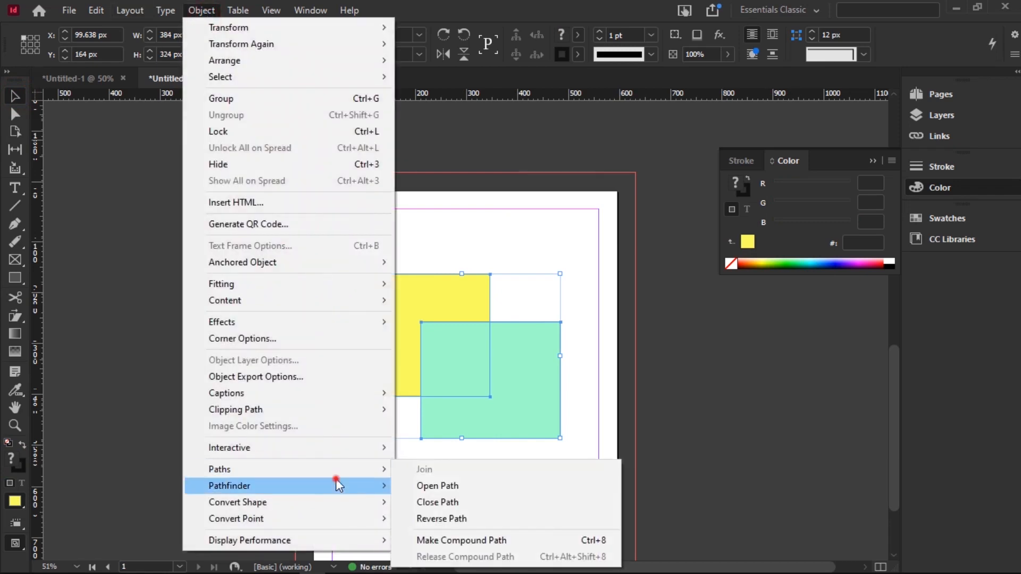
{"action": "left_click", "coordinate": [436, 486]}
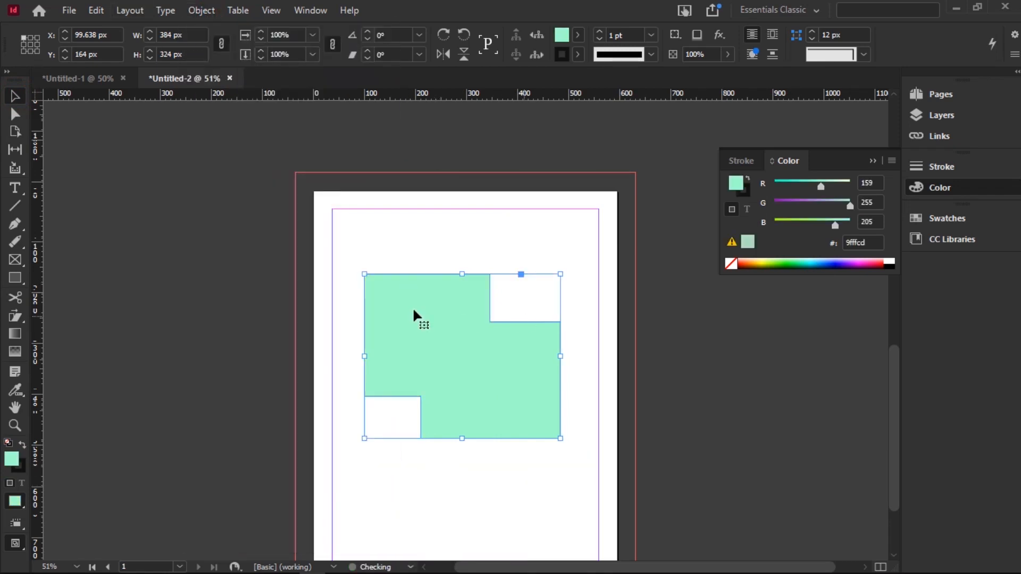
{"action": "key", "text": "ctrl+z"}
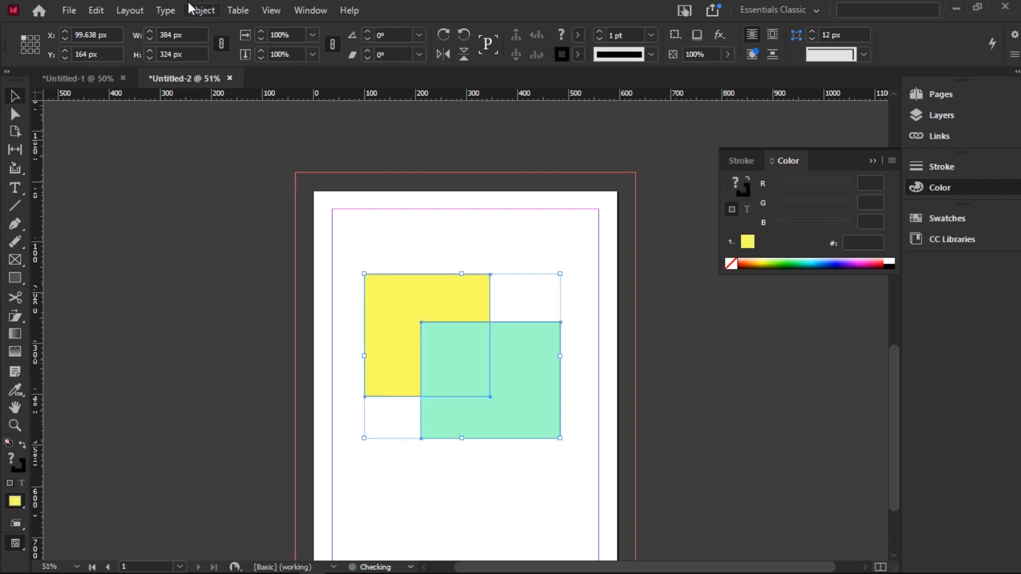
Try Pathfinder Subtract on the two overlapping rectangles and undo it
{"action": "left_click", "coordinate": [198, 10]}
{"action": "left_click", "coordinate": [337, 483]}
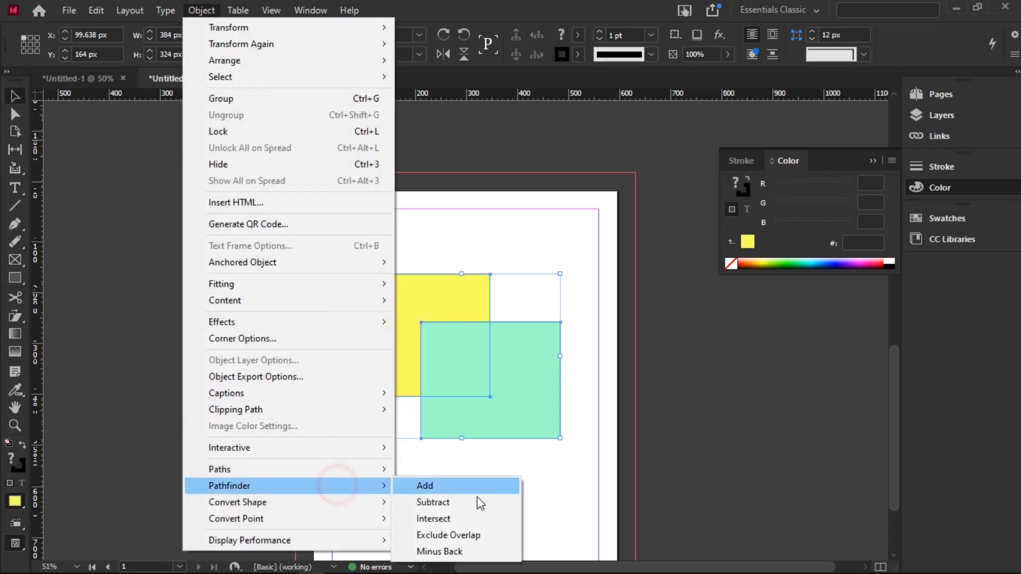
{"action": "left_click", "coordinate": [476, 498]}
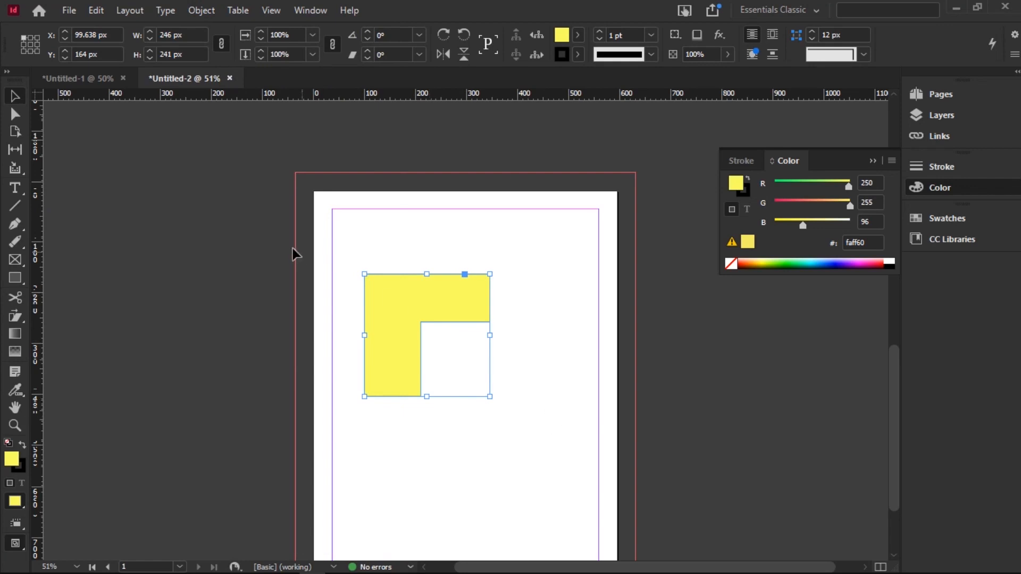
{"action": "key", "text": "ctrl+z"}
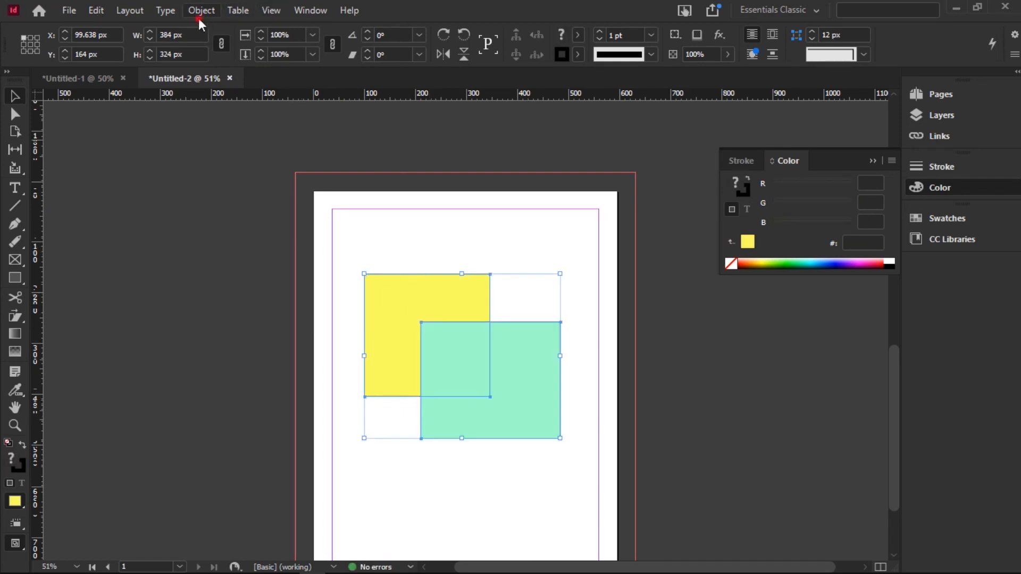
Try Pathfinder Intersect on the two overlapping rectangles and undo it
{"action": "left_click", "coordinate": [198, 17]}
{"action": "left_click", "coordinate": [353, 486]}
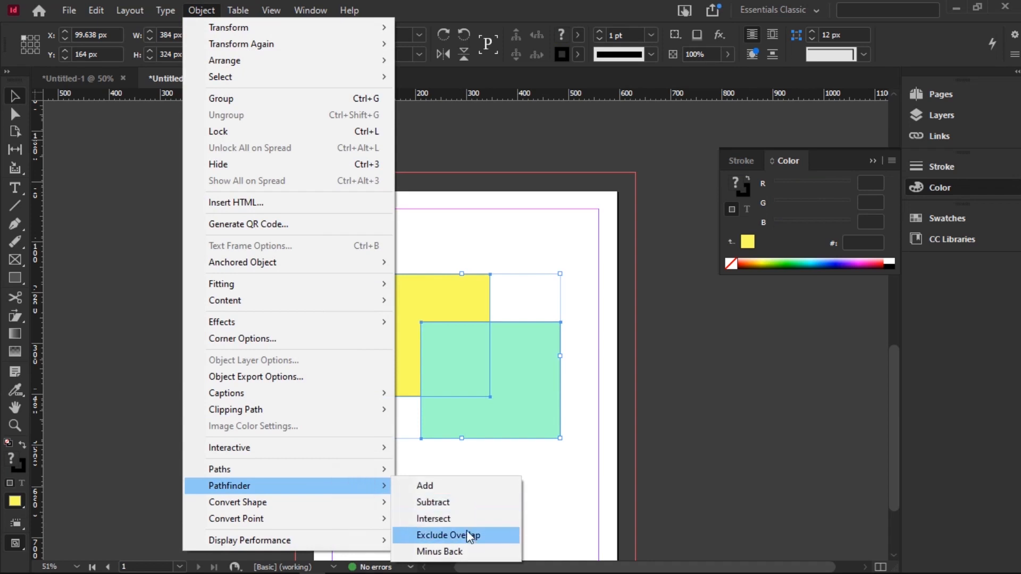
{"action": "left_click", "coordinate": [461, 518]}
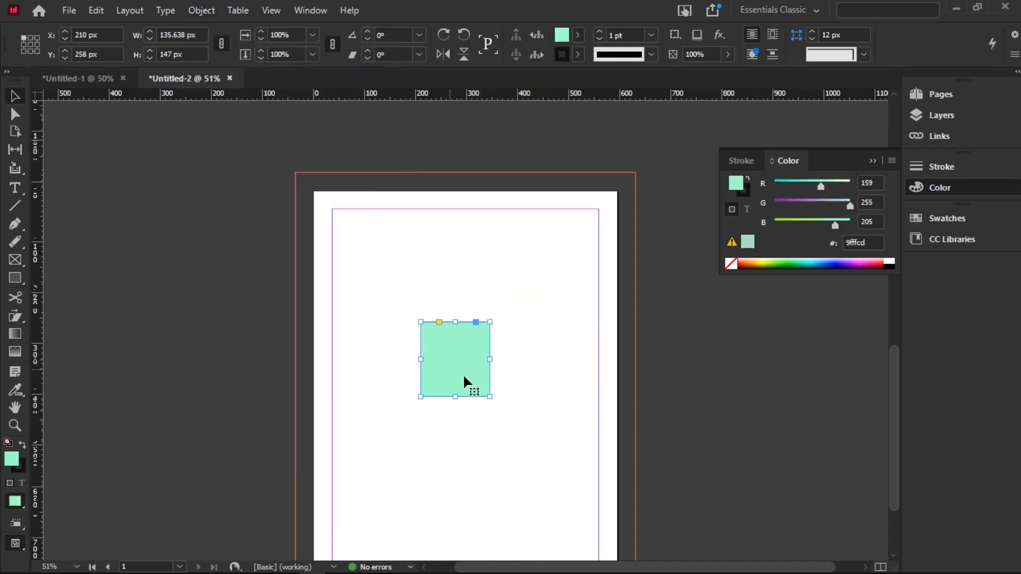
{"action": "key", "text": "ctrl+z"}
Try Pathfinder Exclude Overlap on the two rectangles, deselect to view the shape, and undo it
{"action": "left_click", "coordinate": [201, 10]}
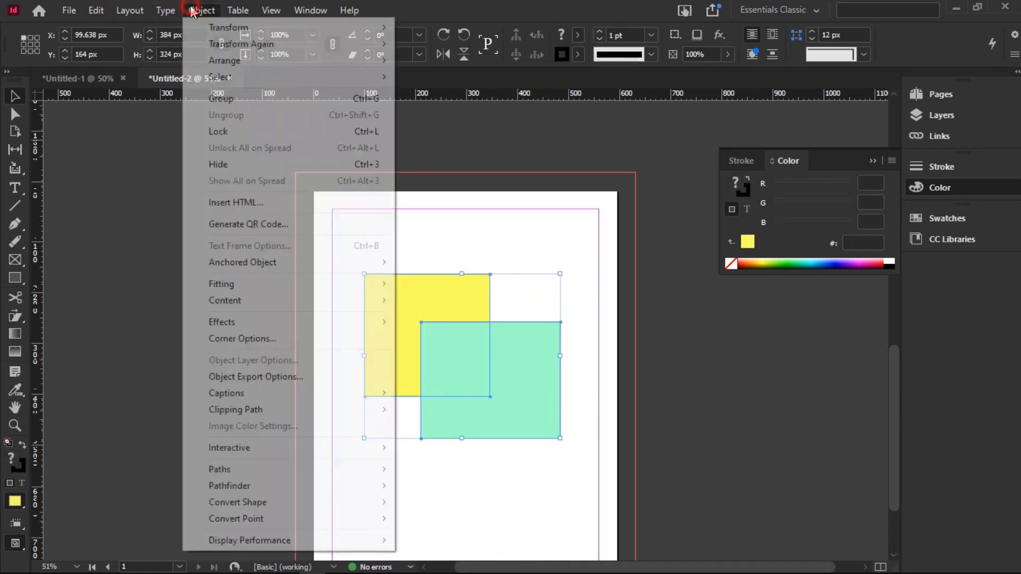
{"action": "left_click", "coordinate": [350, 486]}
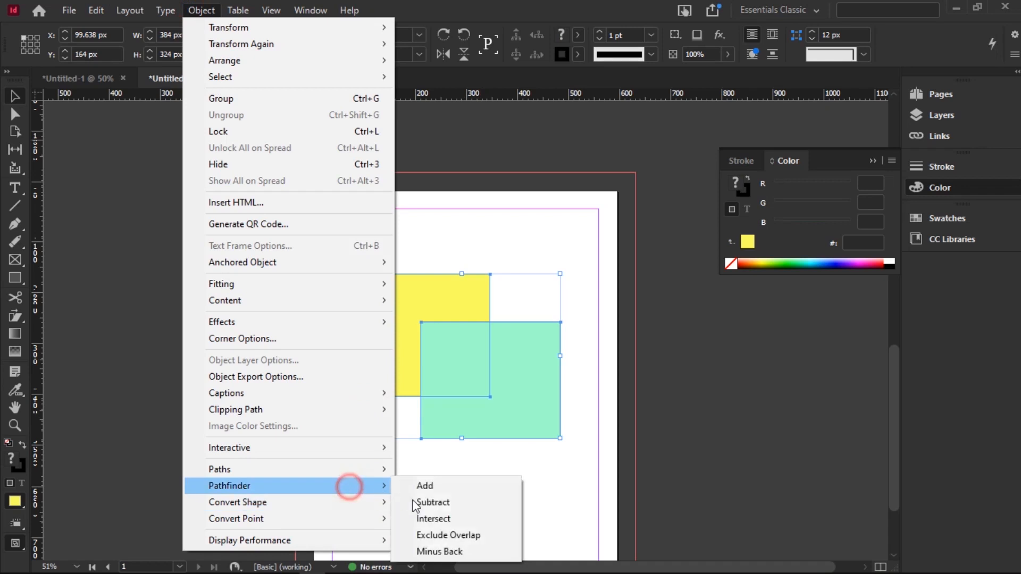
{"action": "left_click", "coordinate": [431, 535]}
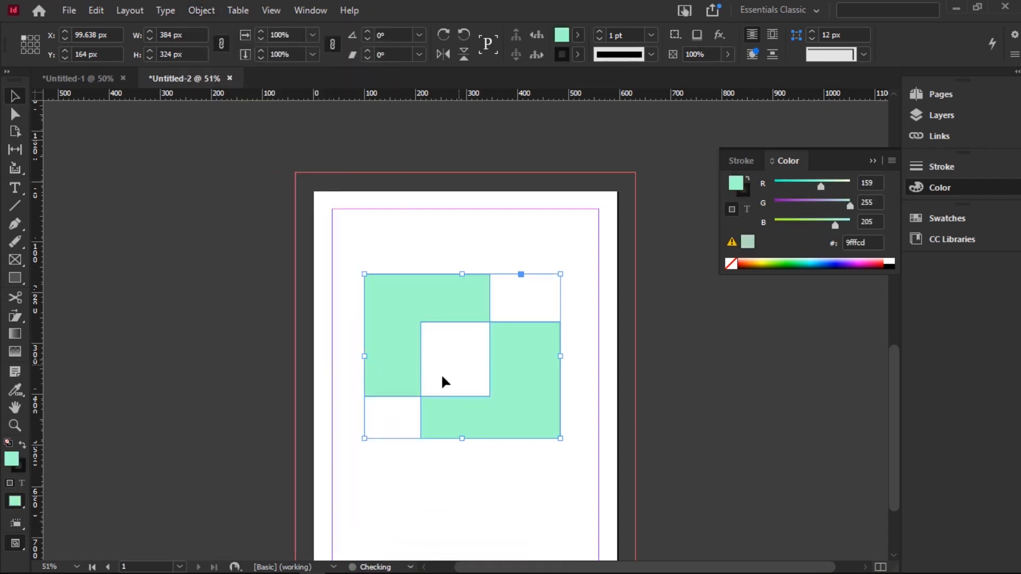
{"action": "left_click", "coordinate": [517, 234]}
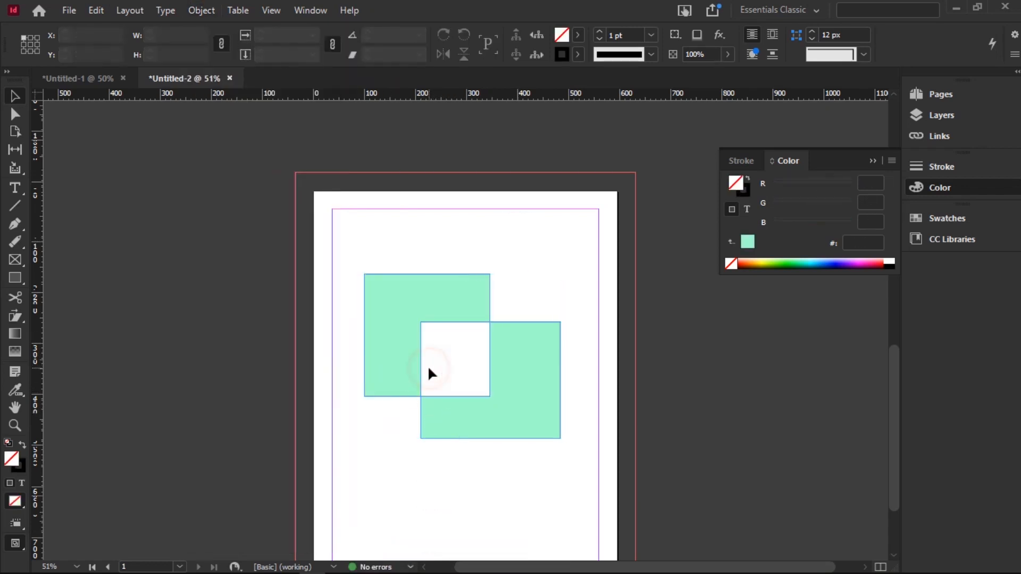
{"action": "key", "text": "ctrl+z"}
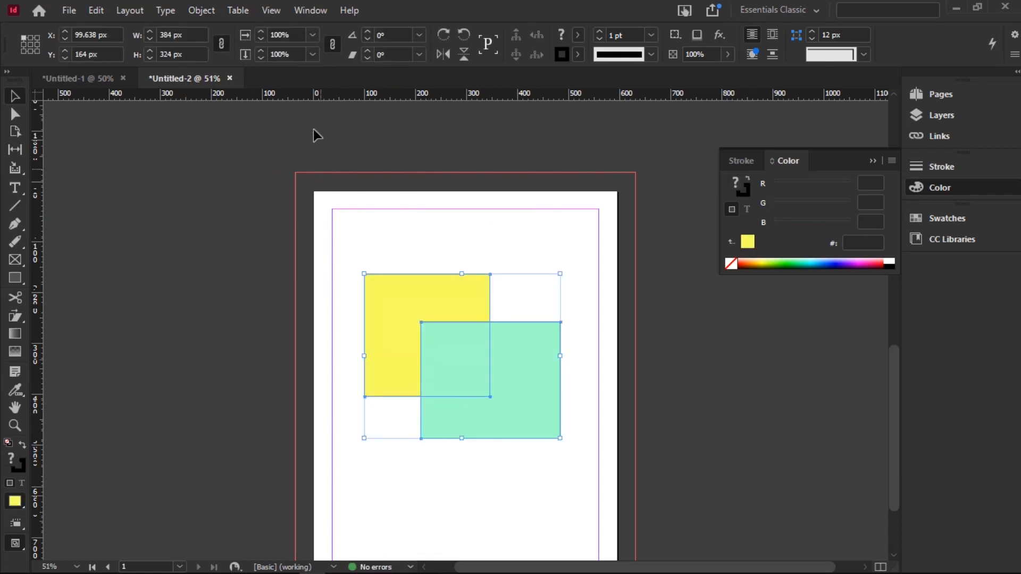
Try Pathfinder Minus Back on the two overlapping rectangles and undo it
{"action": "left_click", "coordinate": [202, 10]}
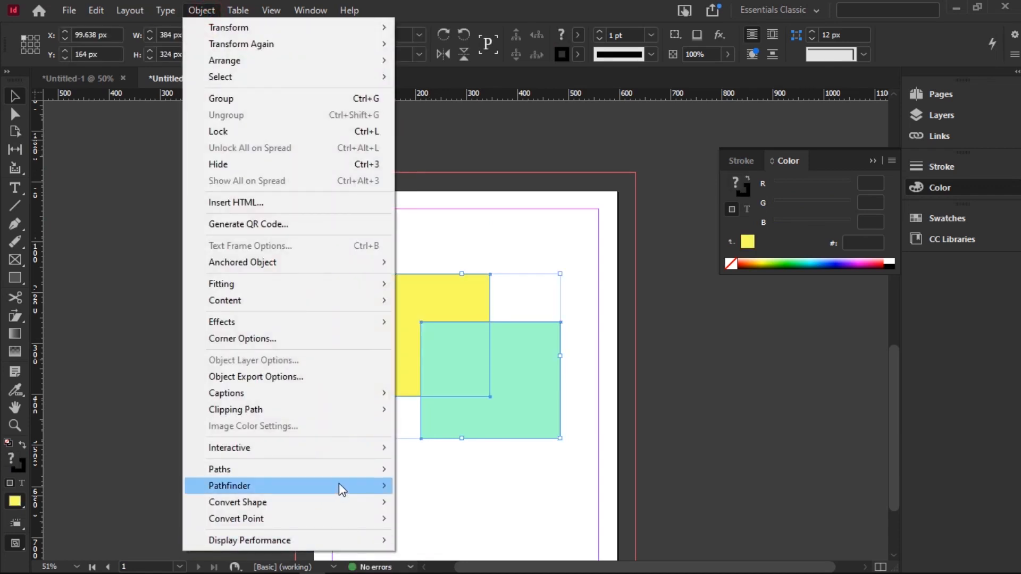
{"action": "left_click", "coordinate": [339, 484]}
{"action": "left_click", "coordinate": [439, 551]}
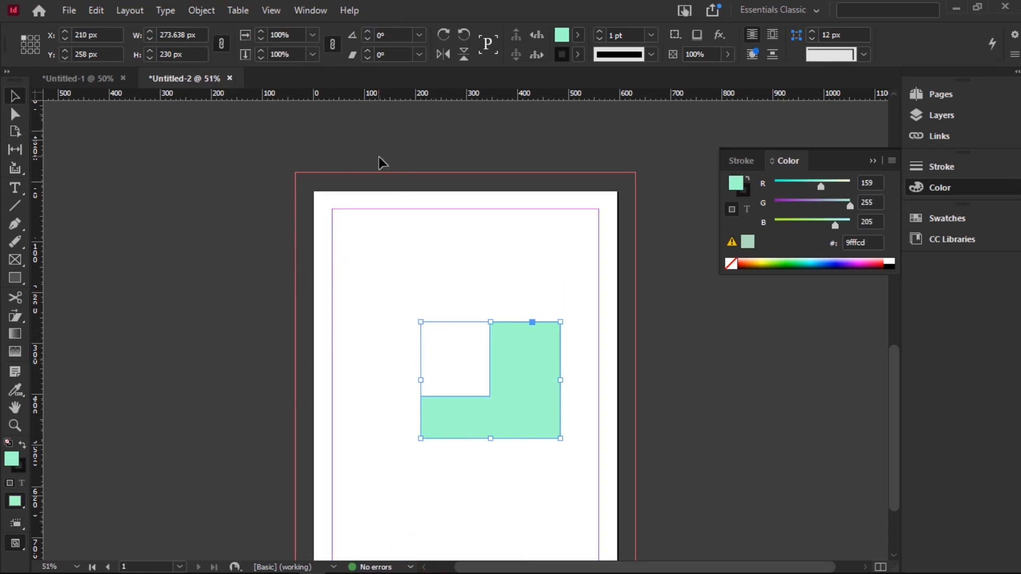
{"action": "key", "text": "ctrl+z"}
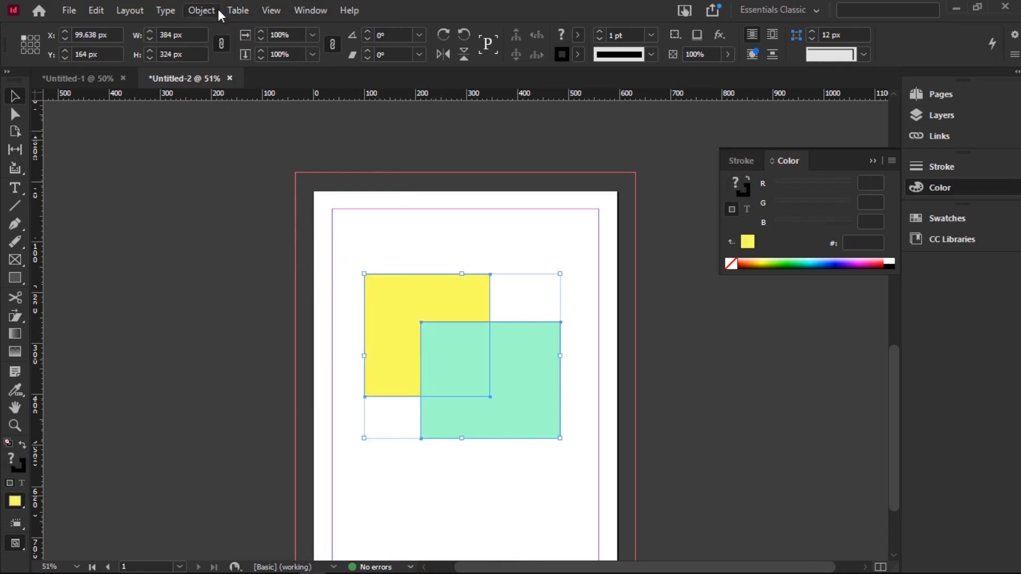
Apply the Rectangle shape conversion to the yellow and green shapes
{"action": "left_click", "coordinate": [218, 9]}
{"action": "mouse_move", "coordinate": [304, 505]}
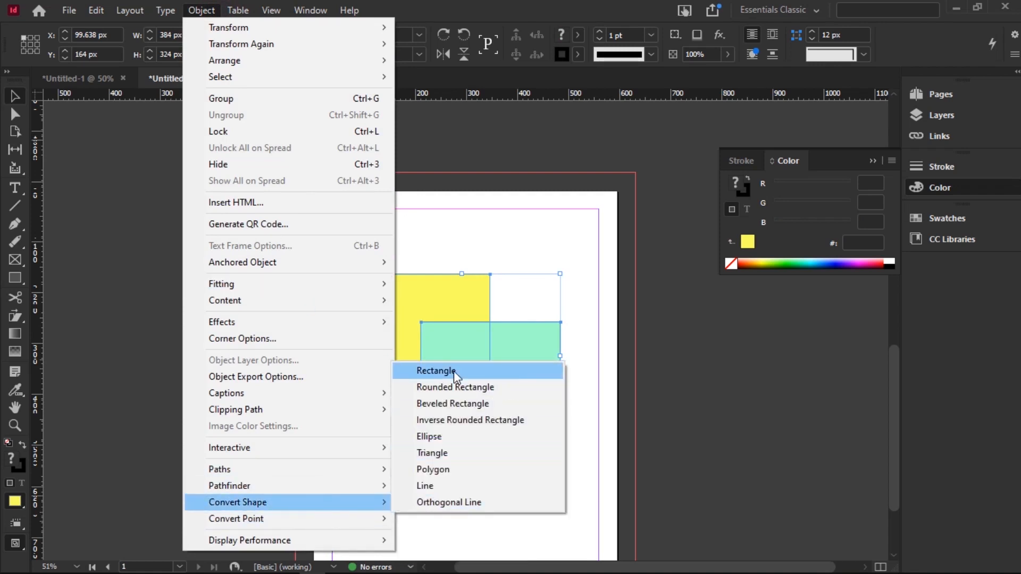
{"action": "left_click", "coordinate": [454, 371]}
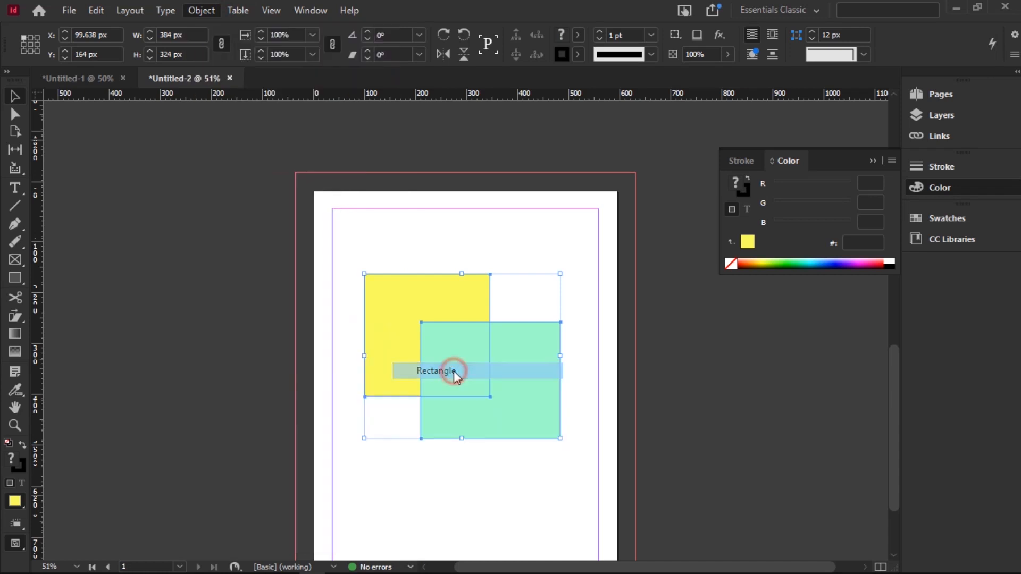
Convert both the yellow and the green shape to polygons with Convert Shape
{"action": "left_click", "coordinate": [196, 8]}
{"action": "mouse_move", "coordinate": [289, 485]}
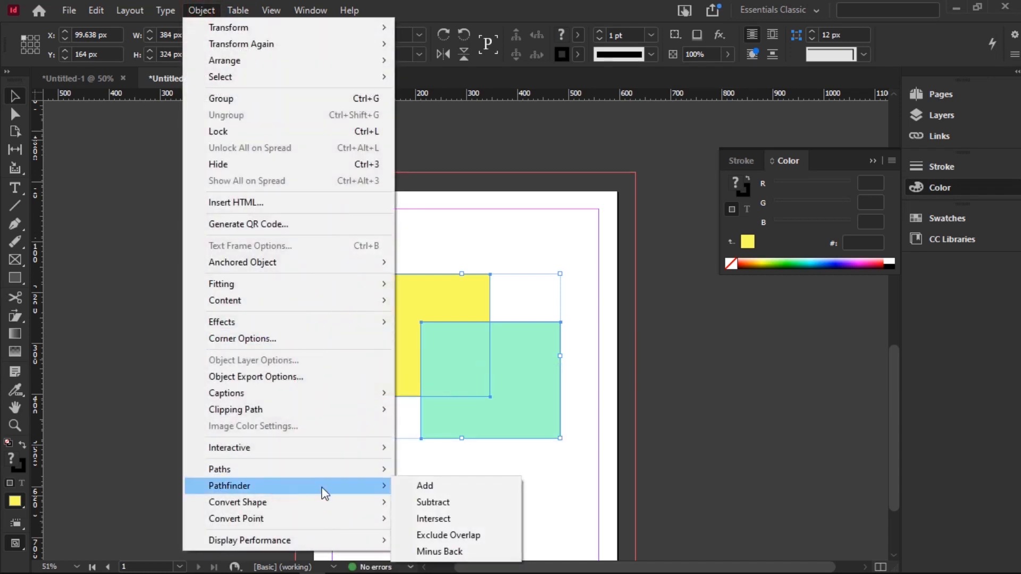
{"action": "mouse_move", "coordinate": [347, 505]}
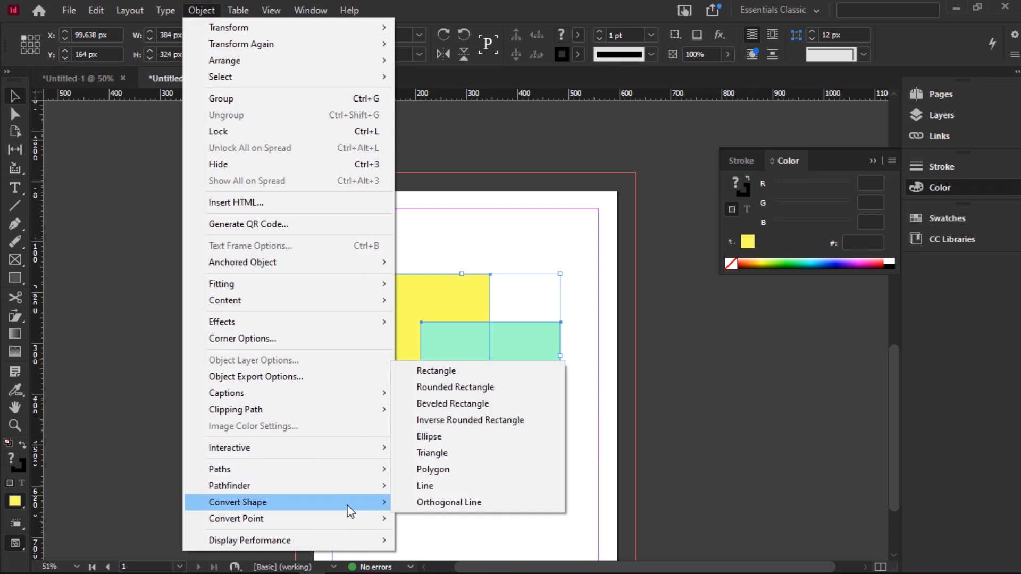
{"action": "left_click", "coordinate": [434, 470]}
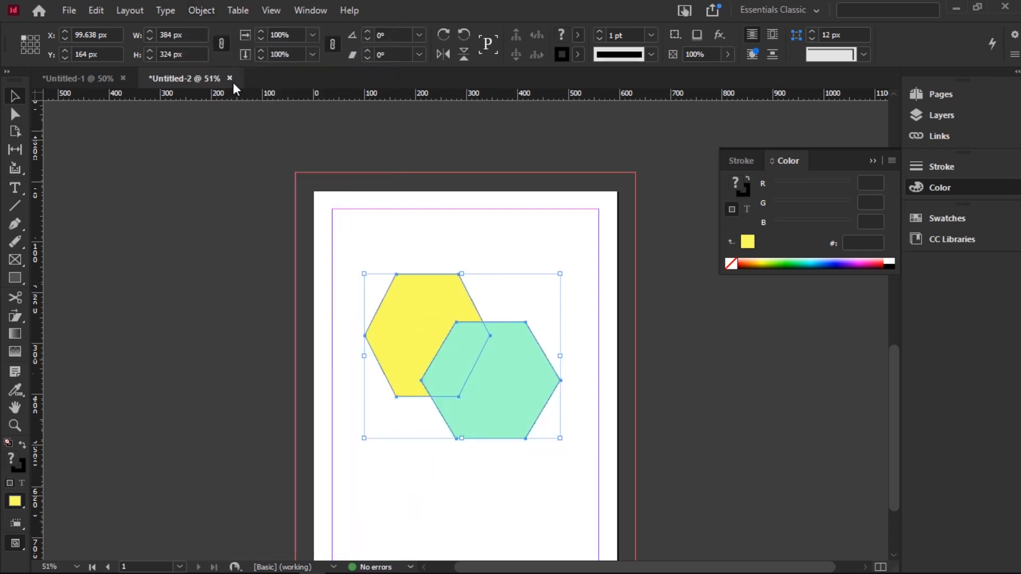
Apply Open Path to the overlapping yellow and green hexagons
{"action": "left_click", "coordinate": [214, 14]}
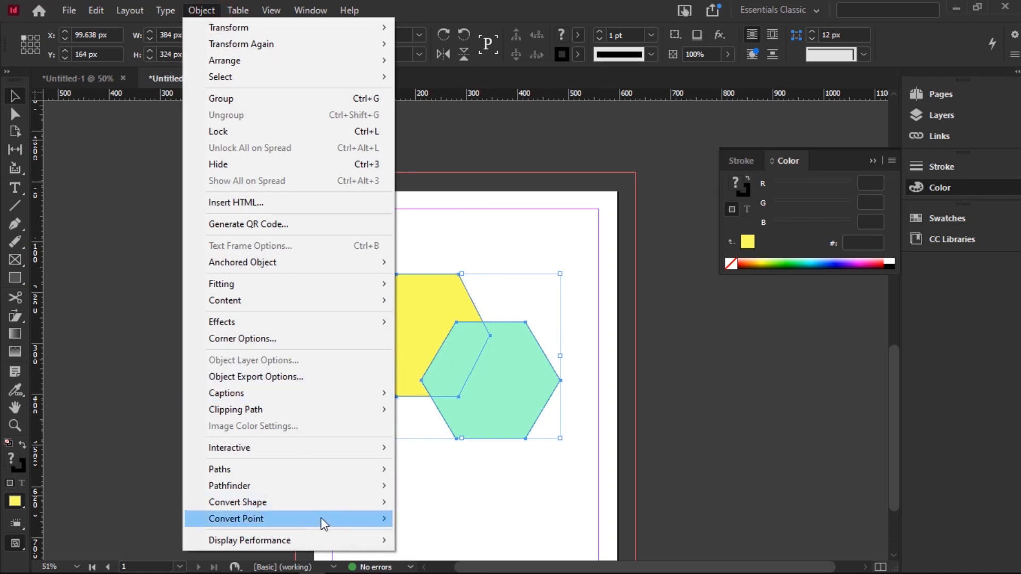
{"action": "mouse_move", "coordinate": [319, 519]}
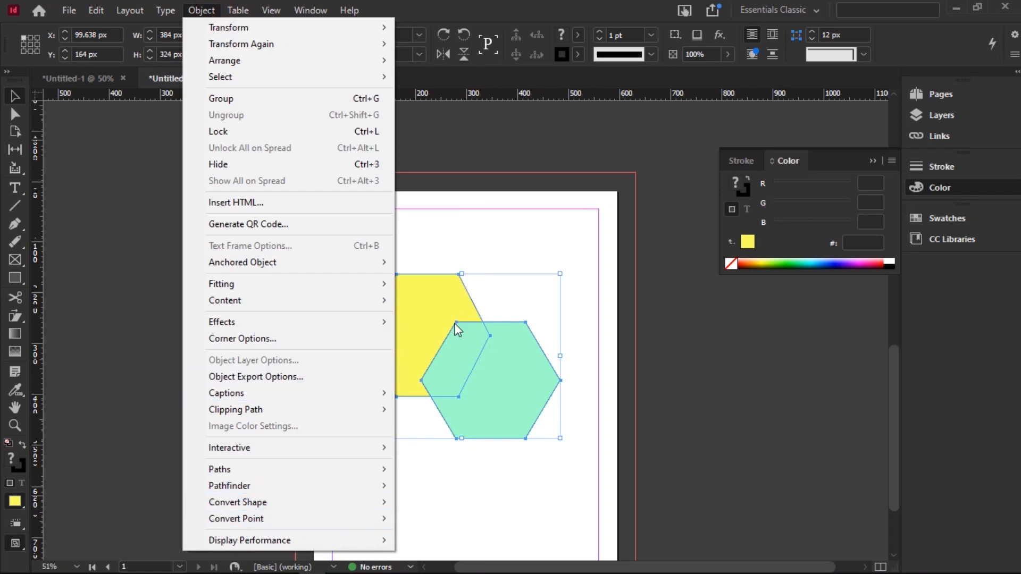
{"action": "left_click", "coordinate": [456, 324]}
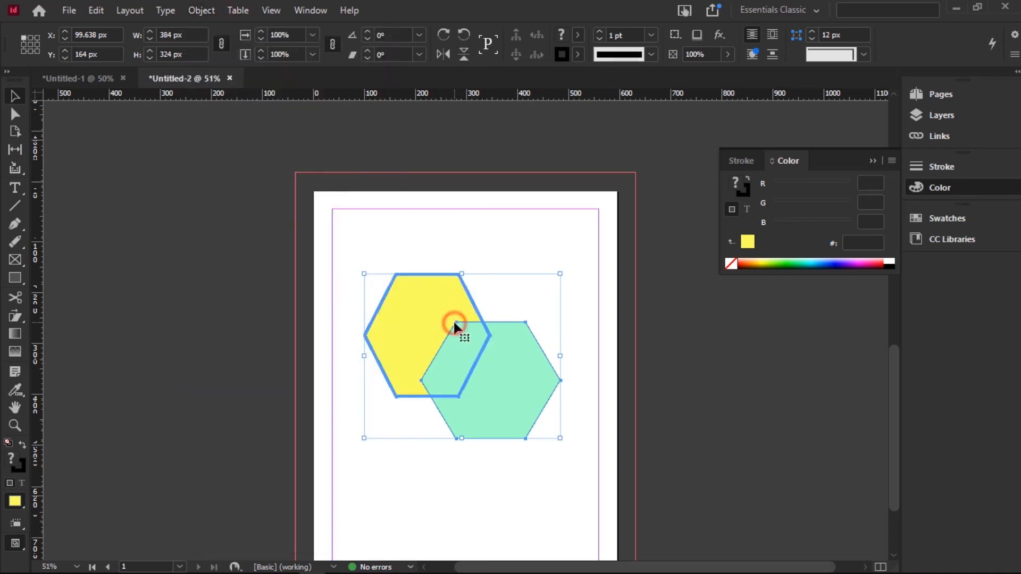
{"action": "left_click", "coordinate": [198, 10]}
{"action": "left_click", "coordinate": [330, 468]}
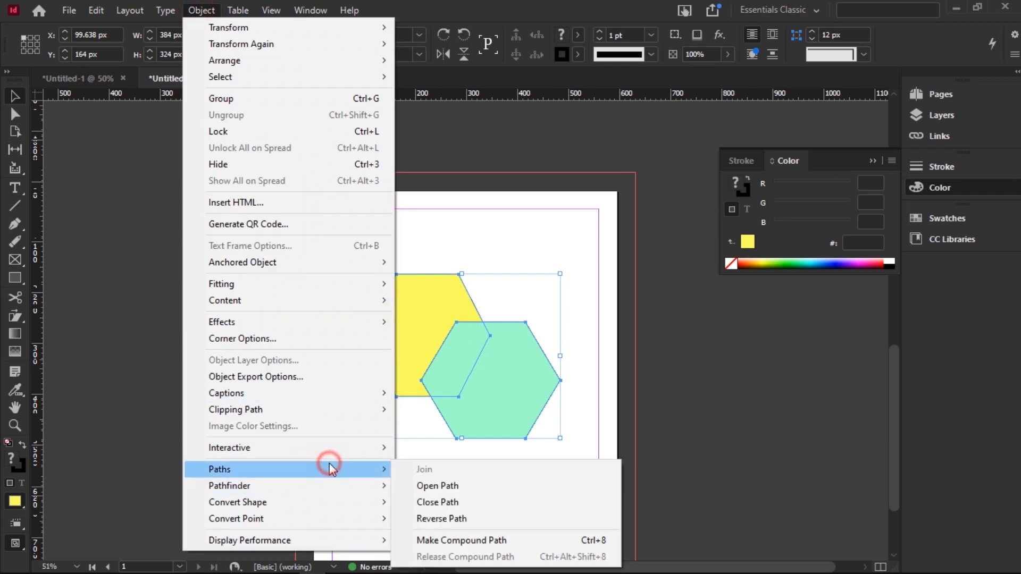
{"action": "left_click", "coordinate": [457, 487]}
Move both hexagons towards the page's upper-left, and separate the green one to about X 217 px, Y 323.5 px
{"action": "left_click_drag", "start_coordinate": [397, 314], "coordinate": [453, 368]}
{"action": "left_click_drag", "start_coordinate": [509, 442], "coordinate": [391, 300]}
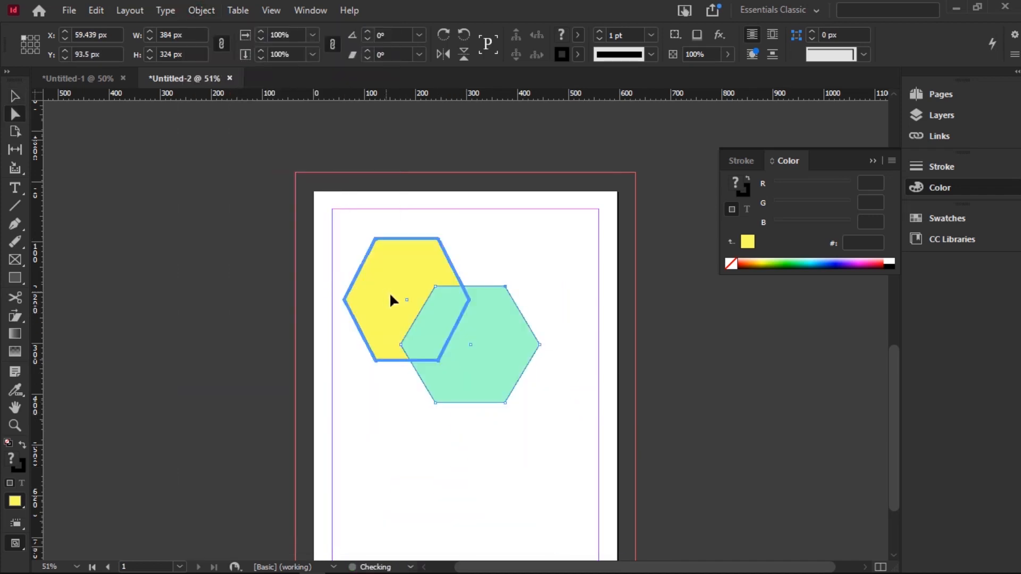
{"action": "left_click", "coordinate": [517, 238]}
{"action": "left_click_drag", "start_coordinate": [480, 331], "coordinate": [503, 401]}
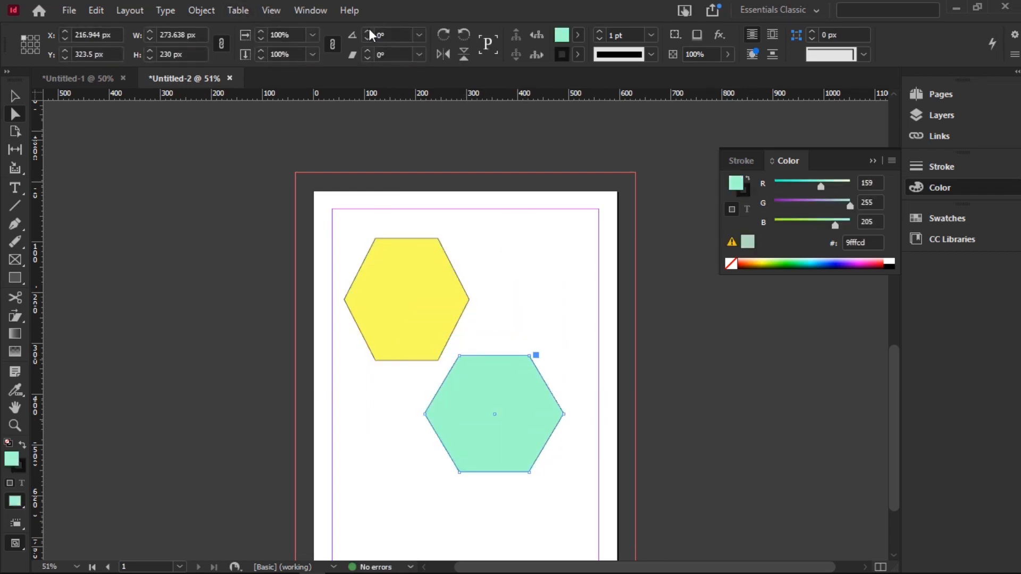
{"action": "left_click", "coordinate": [202, 10]}
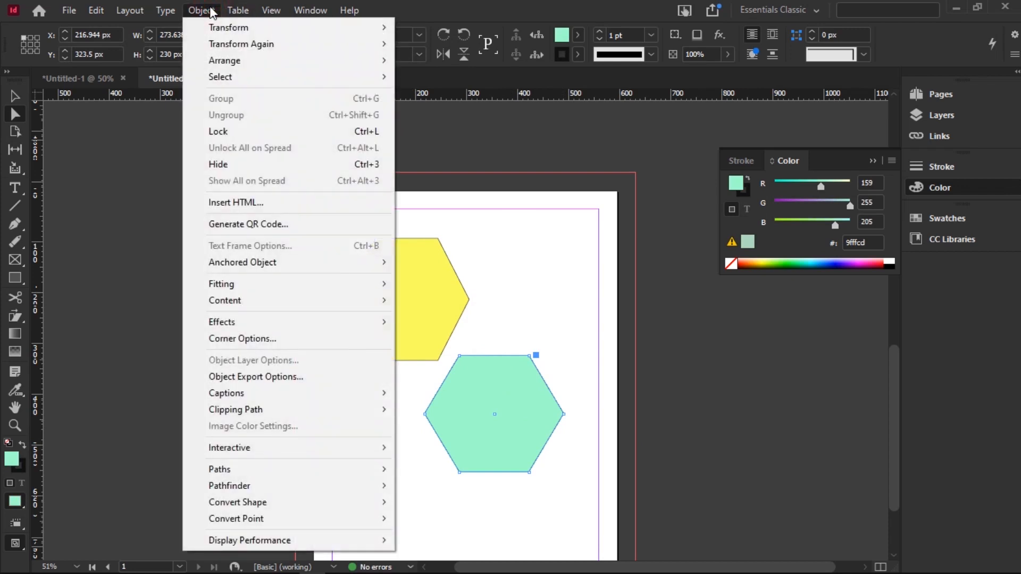
{"action": "mouse_move", "coordinate": [317, 543]}
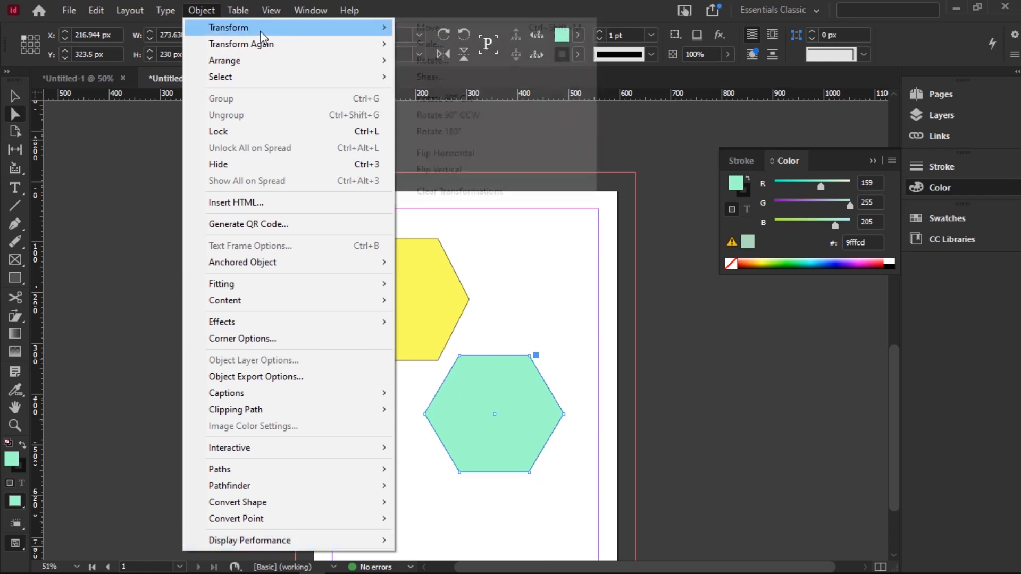
{"action": "mouse_move", "coordinate": [245, 13]}
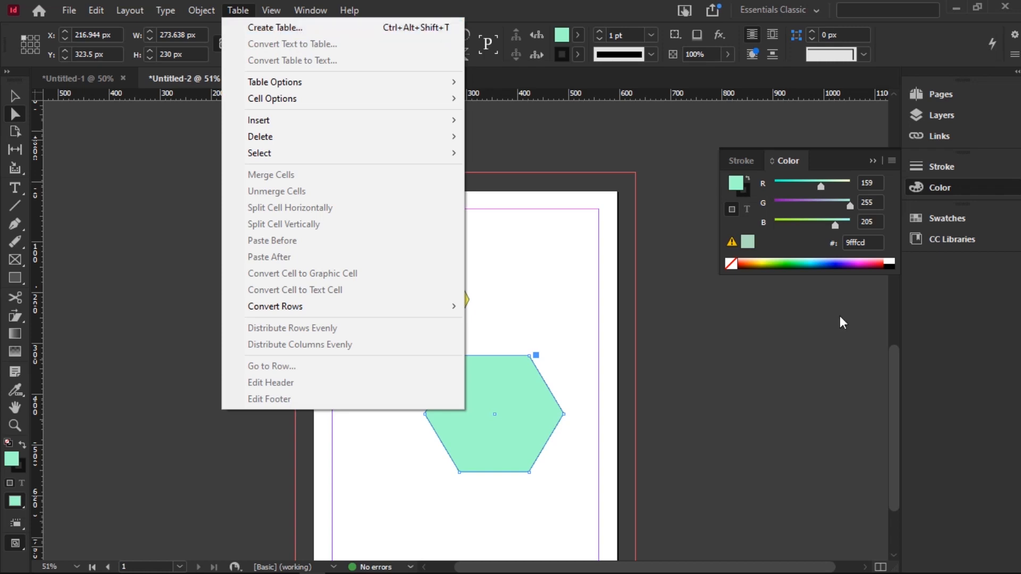
Delete both hexagons and the leftover object near the bottom of the page
{"action": "left_click_drag", "start_coordinate": [896, 355], "coordinate": [855, 127]}
{"action": "left_click_drag", "start_coordinate": [393, 251], "coordinate": [524, 497]}
{"action": "key", "text": "Delete"}
{"action": "left_click_drag", "start_coordinate": [367, 298], "coordinate": [571, 533]}
{"action": "key", "text": "Delete"}
{"action": "left_click_drag", "start_coordinate": [451, 498], "coordinate": [512, 567]}
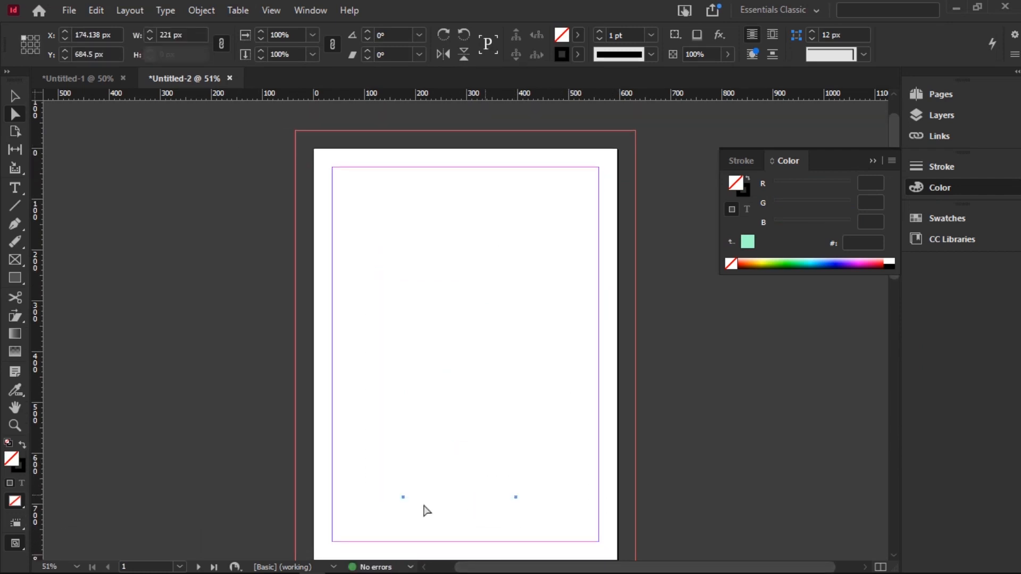
{"action": "left_click_drag", "start_coordinate": [378, 479], "coordinate": [563, 528]}
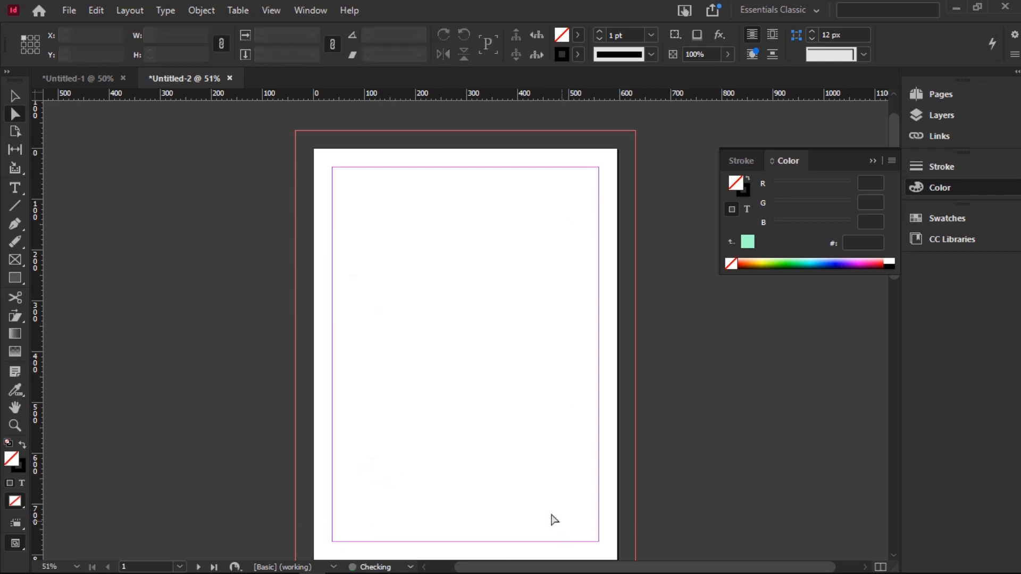
Create a table of four rows and four columns, about 444 by 588 px, inside the page margins
{"action": "left_click", "coordinate": [232, 11]}
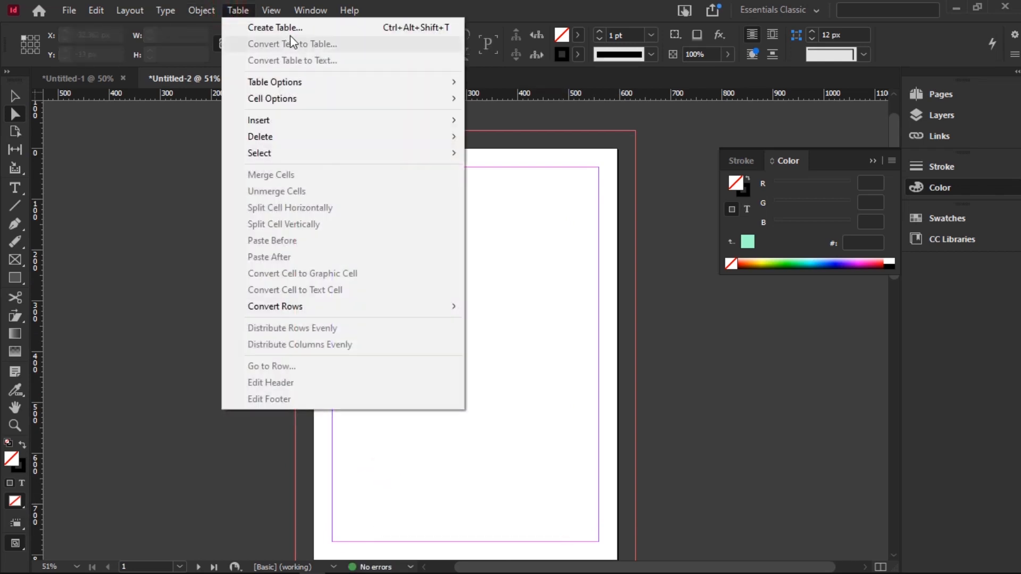
{"action": "left_click", "coordinate": [286, 28]}
{"action": "left_click", "coordinate": [602, 239]}
{"action": "left_click_drag", "start_coordinate": [347, 231], "coordinate": [574, 530]}
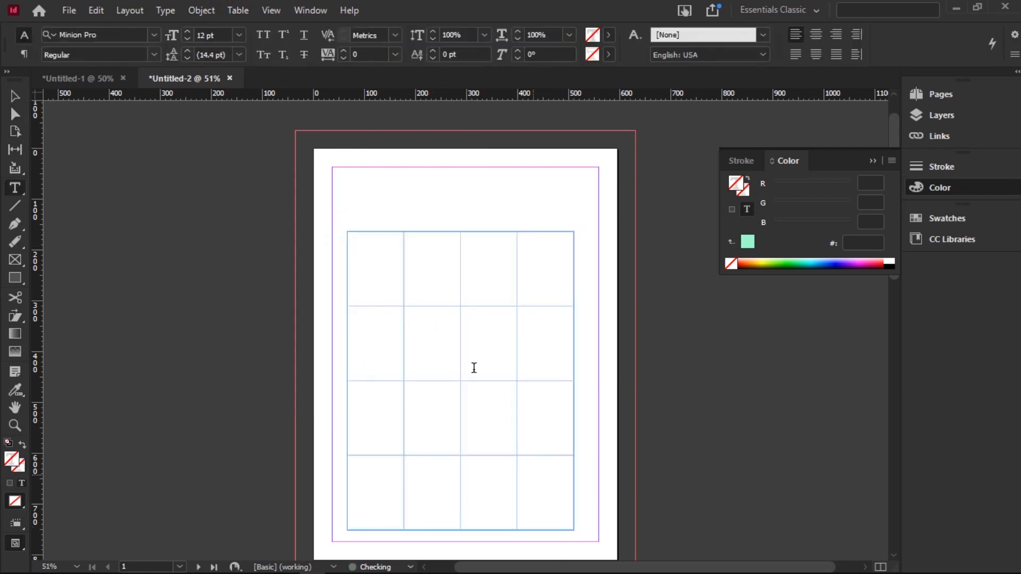
Place the text cursor in the upper table cells one by one, and review the table option, cell option and insert commands
{"action": "left_click", "coordinate": [374, 276]}
{"action": "left_click", "coordinate": [429, 262]}
{"action": "left_click", "coordinate": [477, 263]}
{"action": "left_click", "coordinate": [543, 264]}
{"action": "left_click", "coordinate": [376, 352]}
{"action": "left_click", "coordinate": [454, 346]}
{"action": "left_click", "coordinate": [505, 343]}
{"action": "left_click", "coordinate": [236, 10]}
{"action": "left_click", "coordinate": [353, 83]}
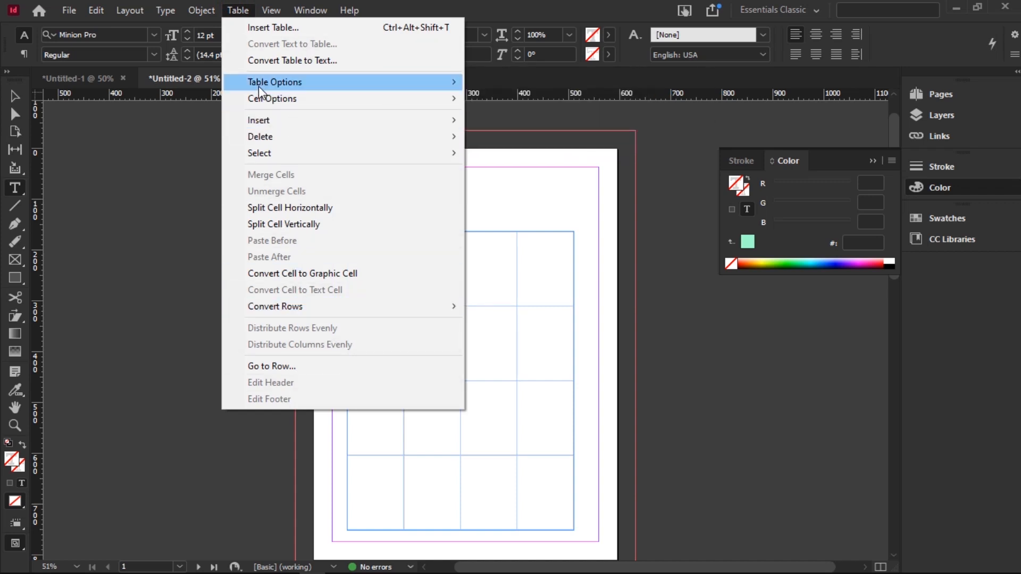
{"action": "mouse_move", "coordinate": [259, 87]}
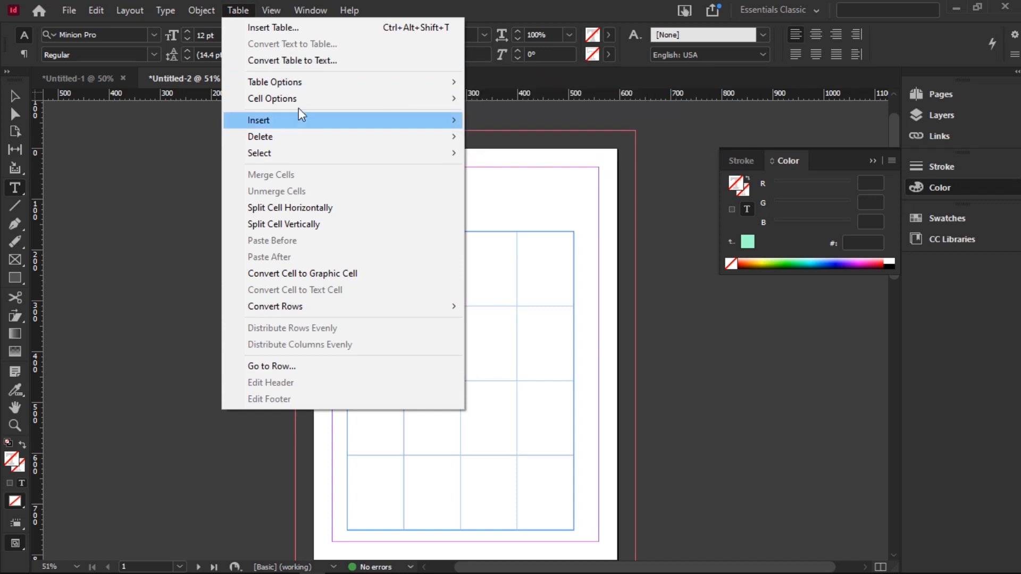
{"action": "mouse_move", "coordinate": [284, 126]}
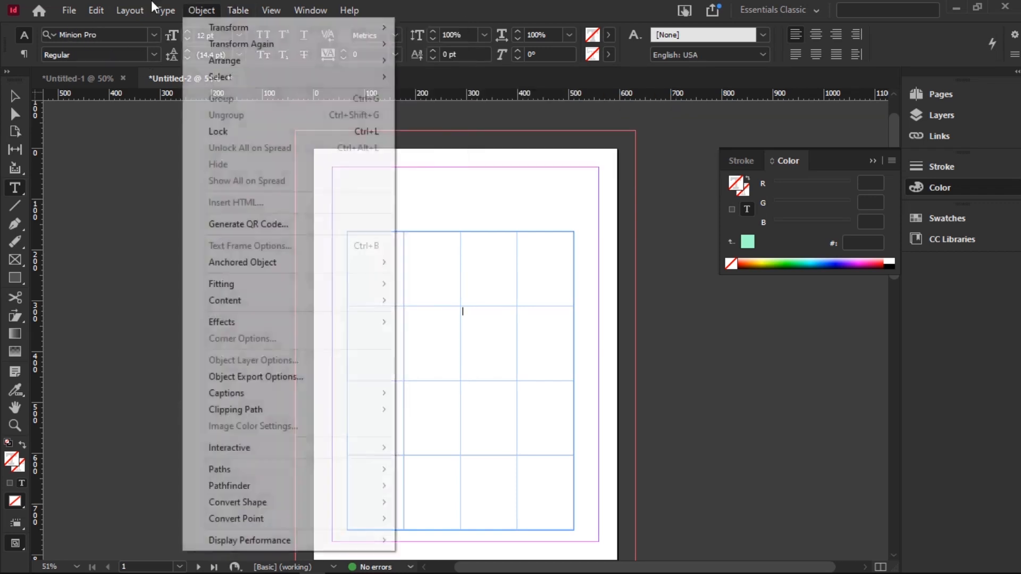
{"action": "left_click", "coordinate": [238, 12]}
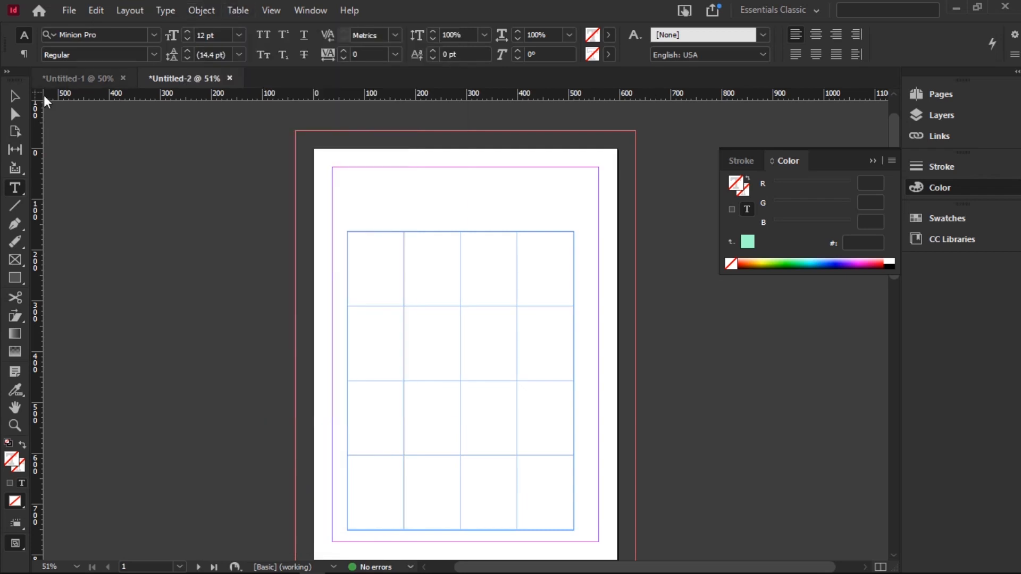
Select the table frame and examine the view commands for proofing, screen mode, display performance, extras, grids and guides, and structure
{"action": "left_click", "coordinate": [15, 102]}
{"action": "left_click", "coordinate": [274, 11]}
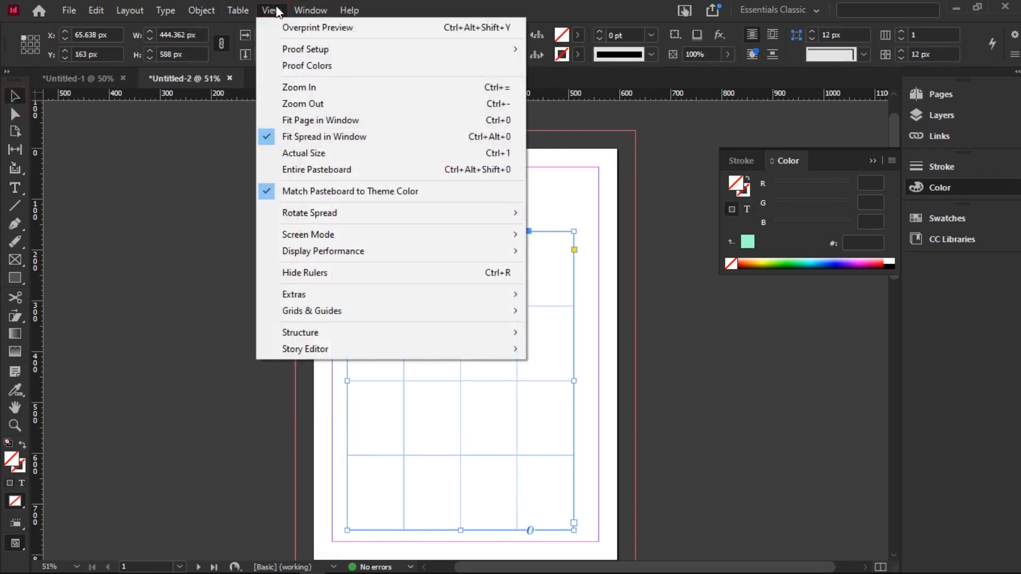
{"action": "left_click", "coordinate": [272, 15]}
{"action": "left_click", "coordinate": [272, 11]}
{"action": "mouse_move", "coordinate": [410, 53]}
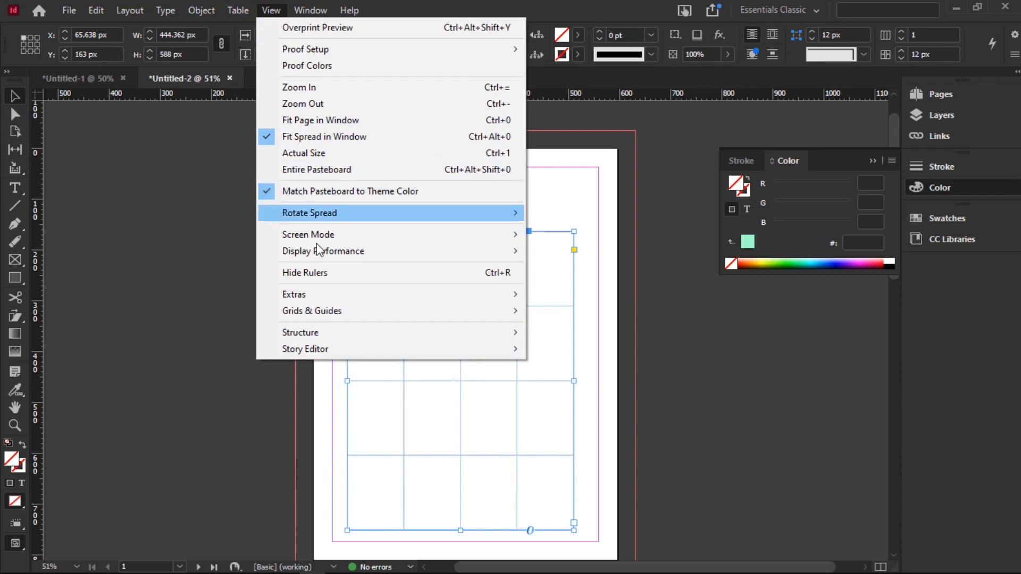
{"action": "left_click", "coordinate": [356, 237]}
{"action": "left_click", "coordinate": [388, 253]}
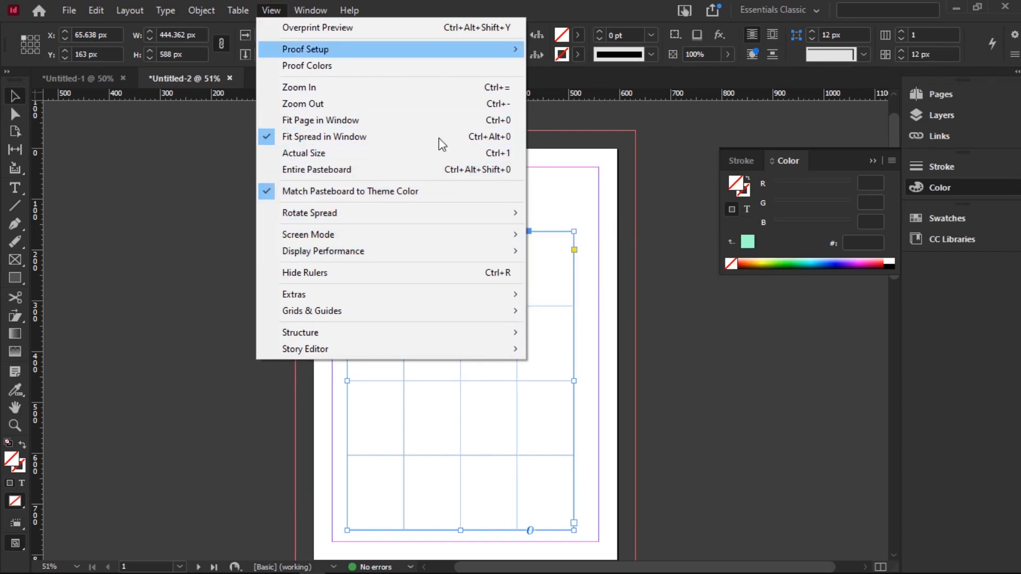
{"action": "left_click", "coordinate": [397, 295]}
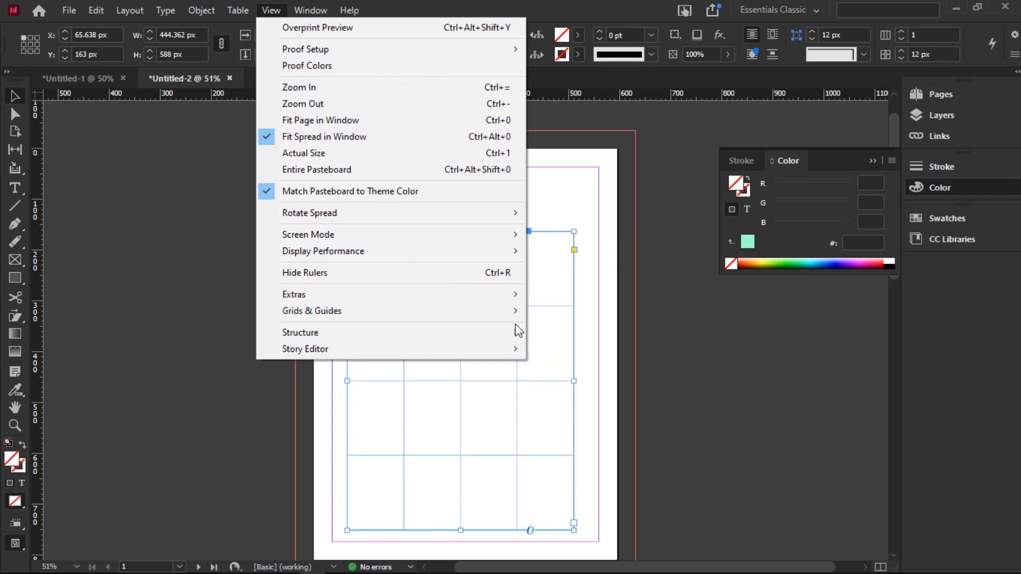
{"action": "left_click", "coordinate": [388, 311]}
{"action": "left_click", "coordinate": [413, 290]}
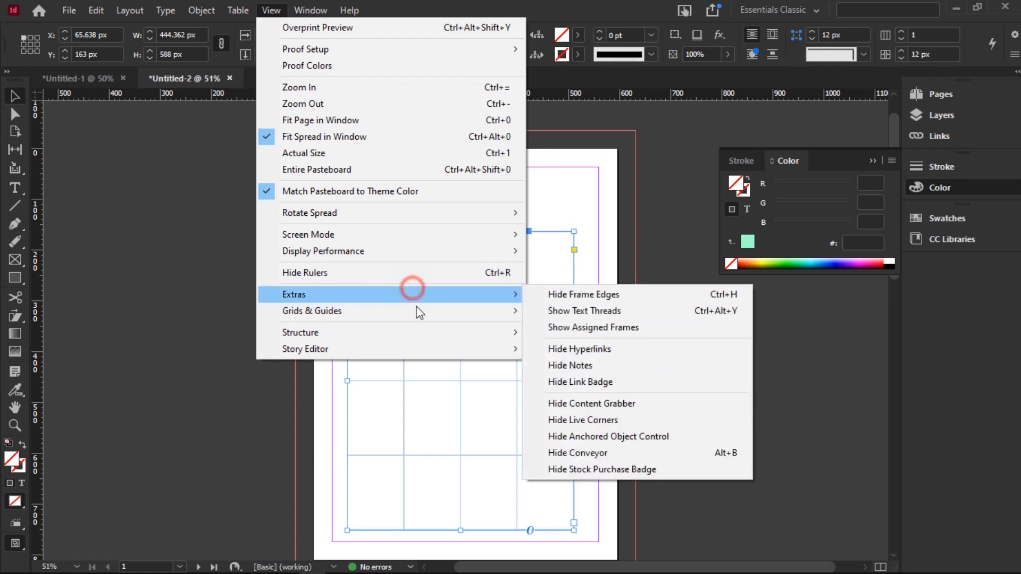
{"action": "left_click", "coordinate": [414, 333]}
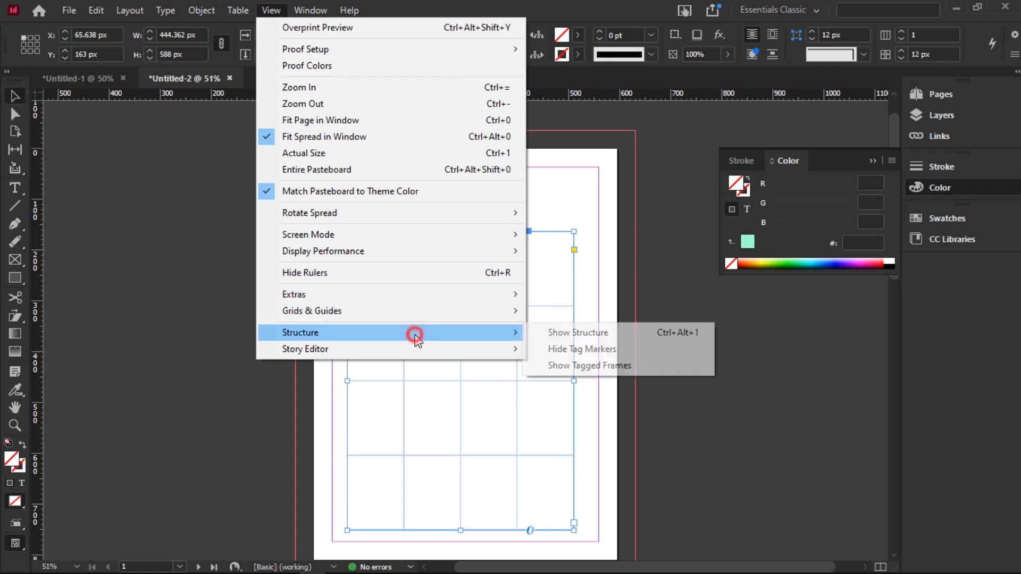
Hide the document rulers and show them again through the toolbox view options
{"action": "left_click", "coordinate": [17, 525]}
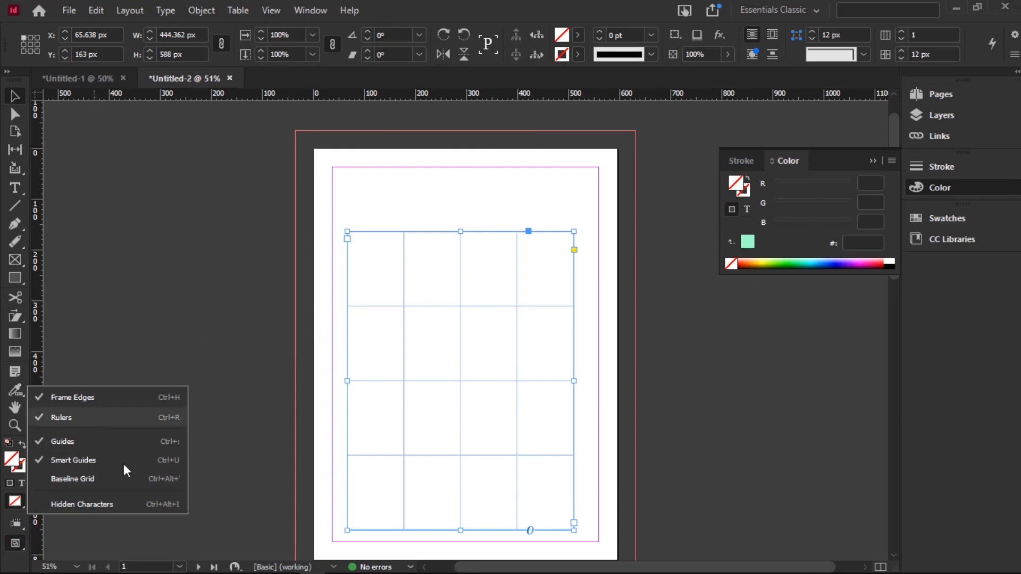
{"action": "left_click", "coordinate": [277, 10]}
{"action": "left_click", "coordinate": [272, 10]}
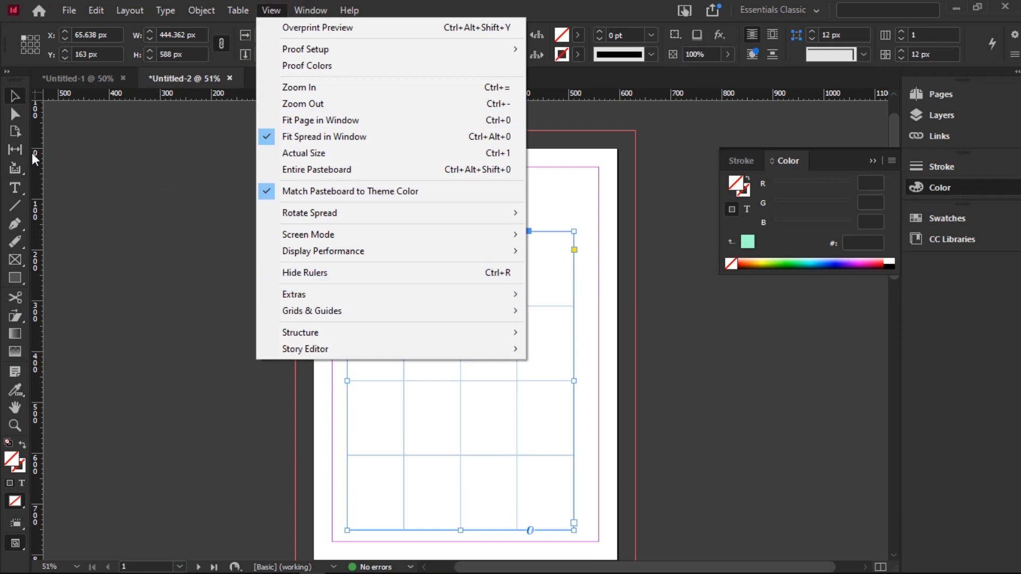
{"action": "left_click", "coordinate": [343, 272]}
{"action": "left_click", "coordinate": [271, 10]}
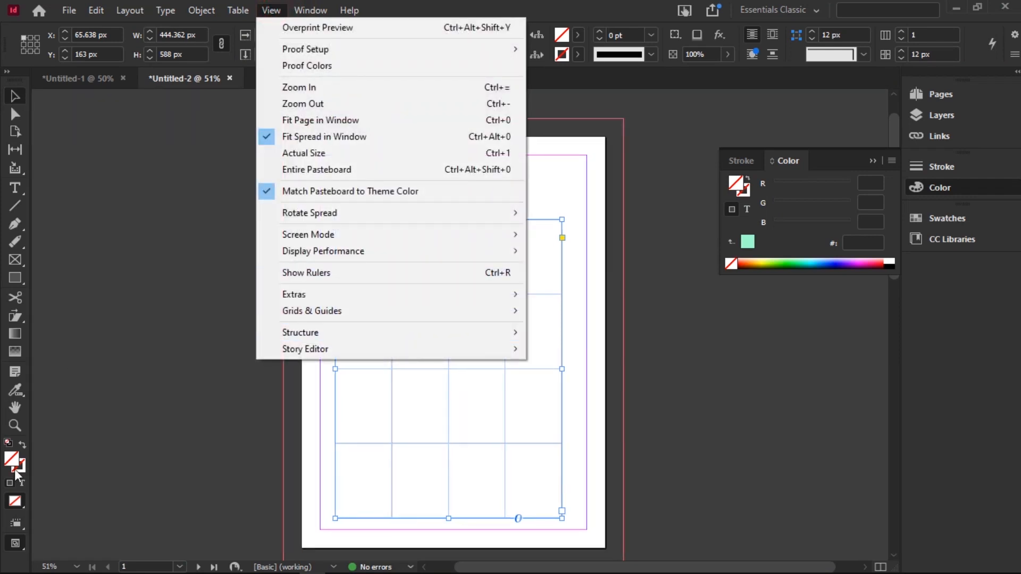
{"action": "left_click", "coordinate": [17, 518]}
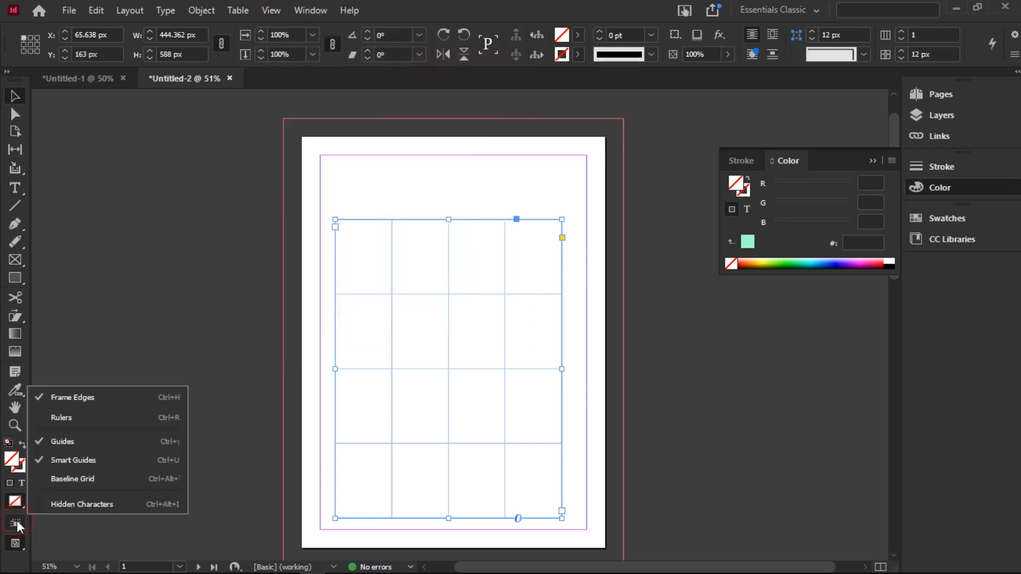
{"action": "left_click", "coordinate": [77, 420]}
Open the interactive Animation panel and dock it below CC Libraries
{"action": "left_click", "coordinate": [311, 10]}
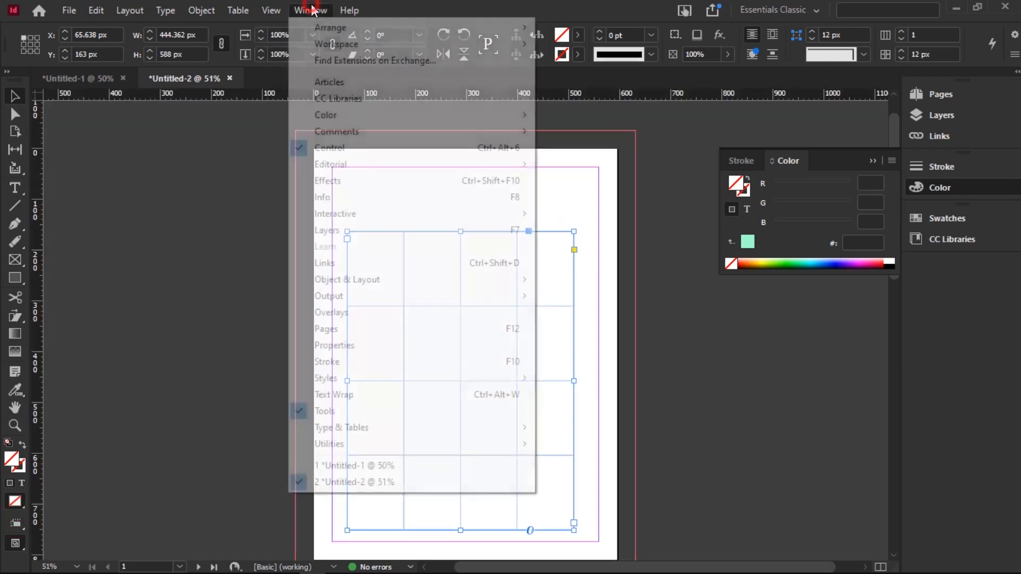
{"action": "mouse_move", "coordinate": [263, 8]}
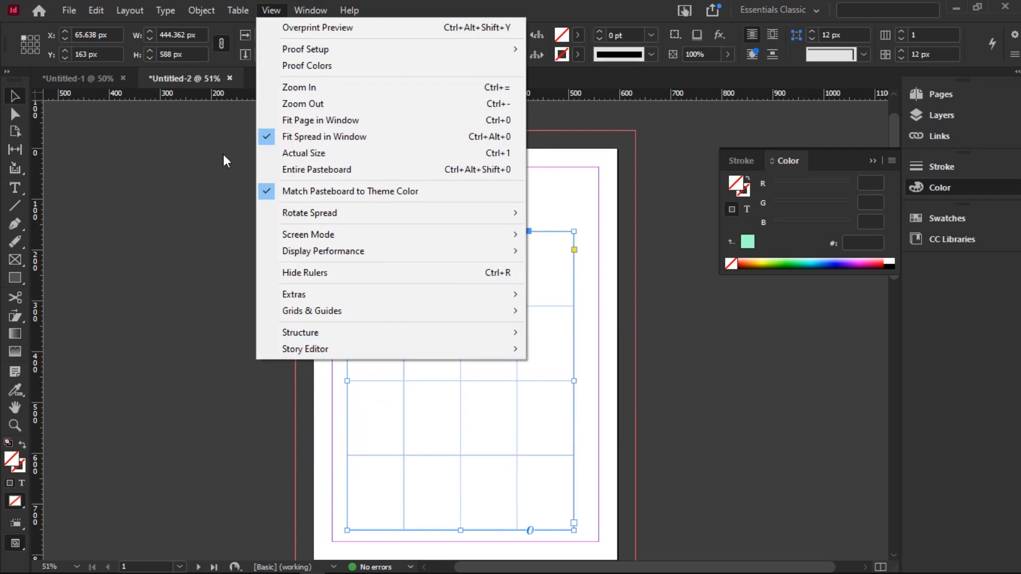
{"action": "mouse_move", "coordinate": [305, 15]}
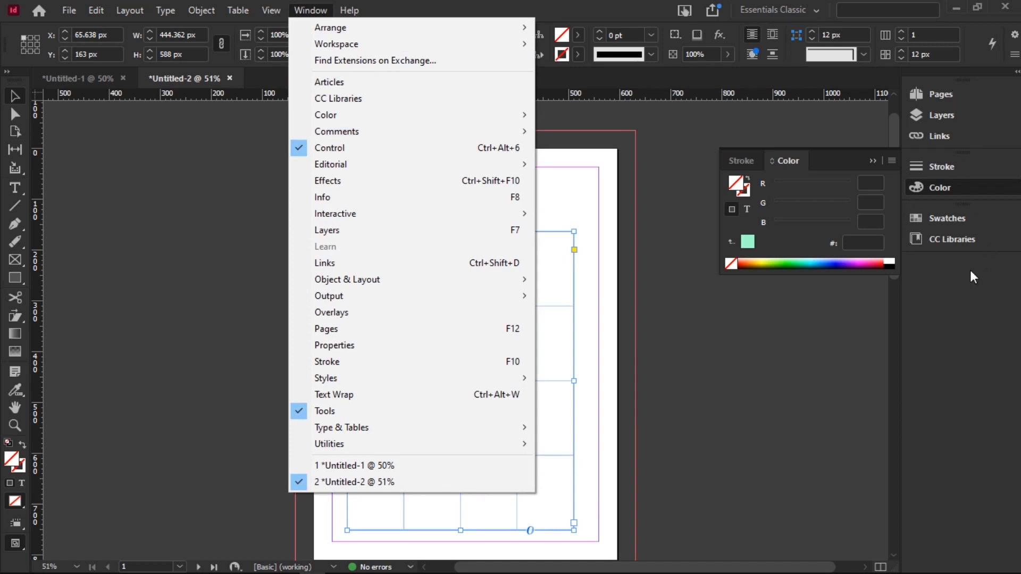
{"action": "mouse_move", "coordinate": [401, 220]}
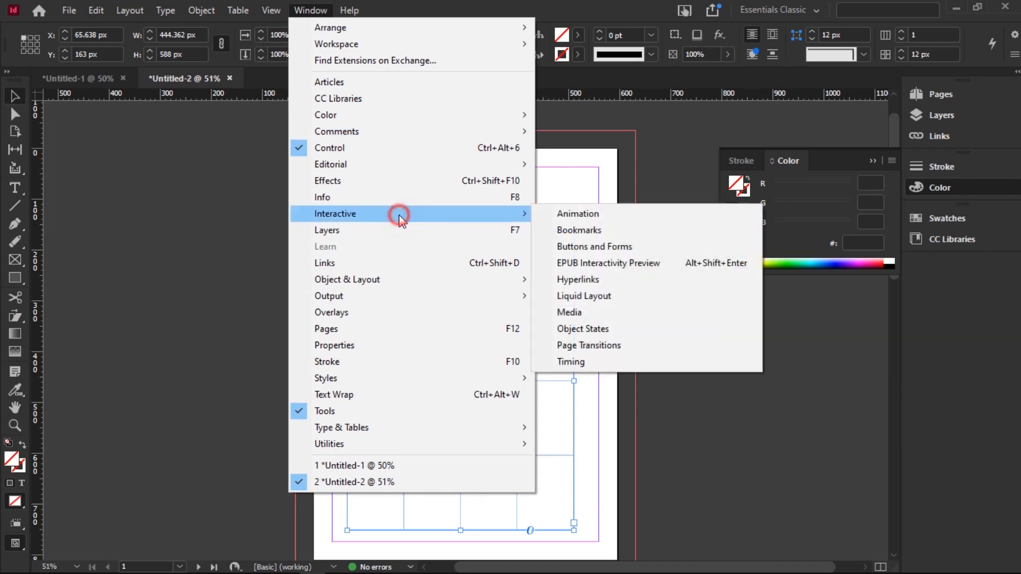
{"action": "left_click", "coordinate": [587, 218]}
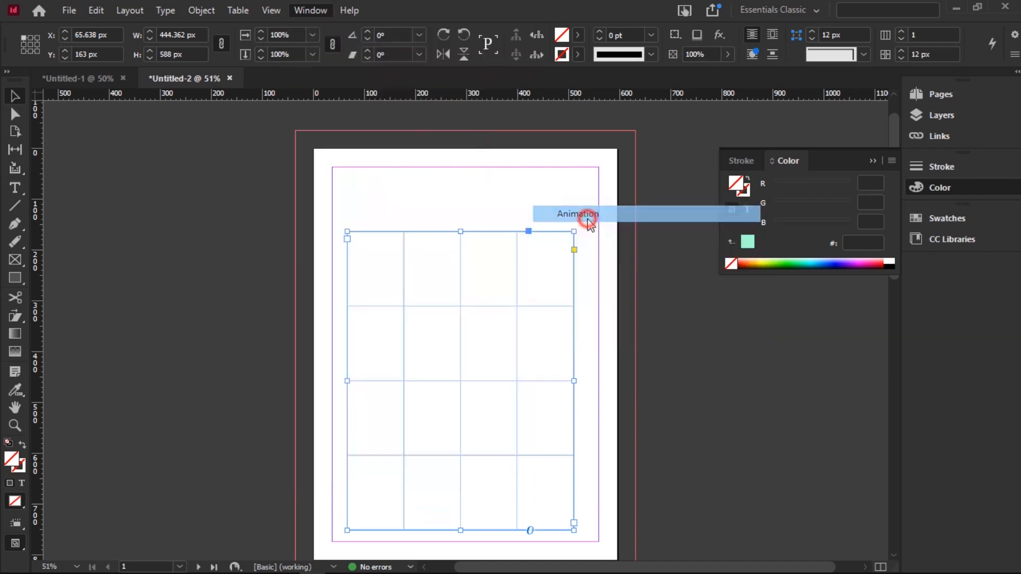
{"action": "left_click_drag", "start_coordinate": [568, 231], "coordinate": [991, 267]}
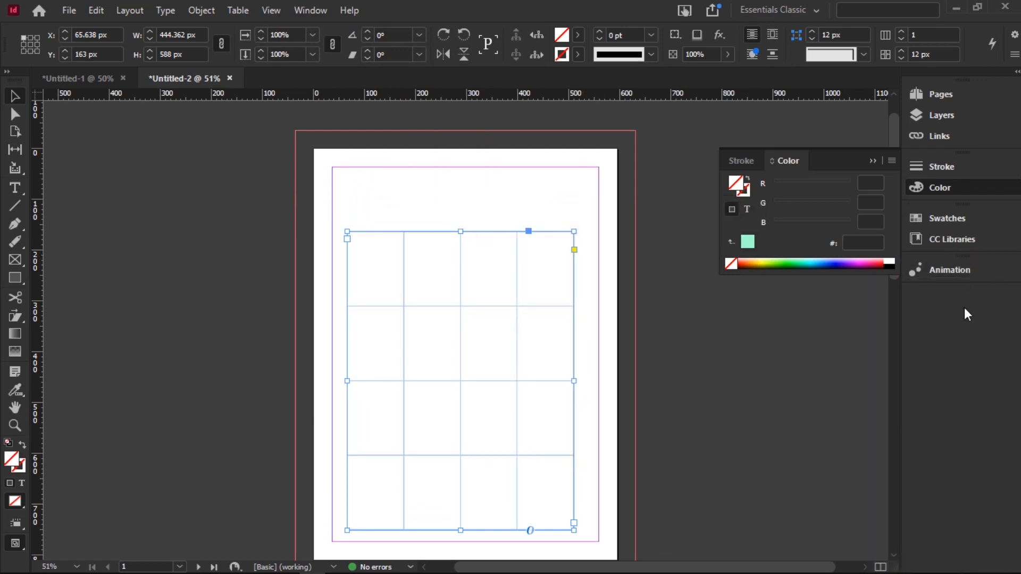
Expand the Animation, Stroke and Links panels in turn to view their contents
{"action": "left_click", "coordinate": [955, 278]}
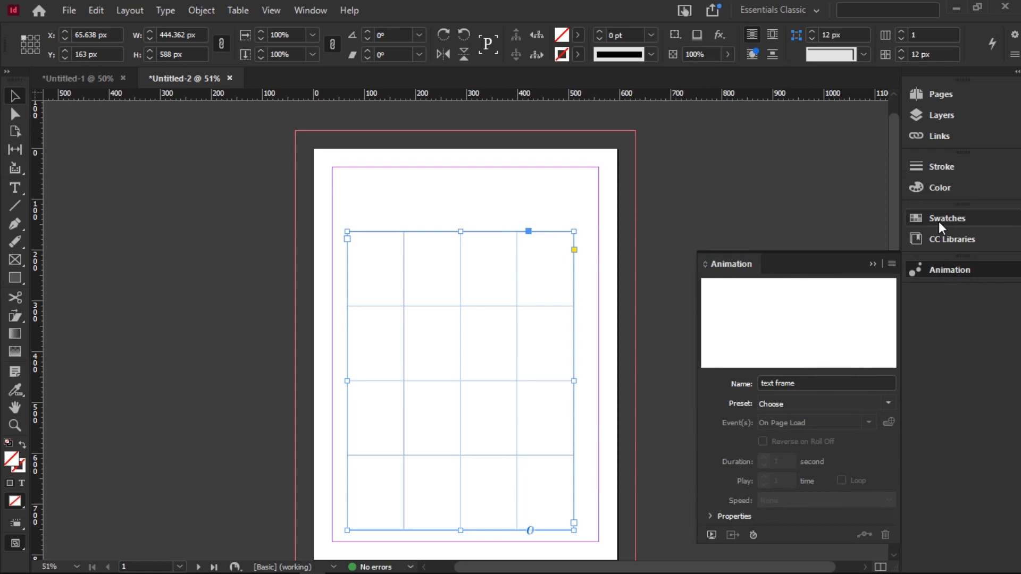
{"action": "left_click", "coordinate": [947, 165]}
{"action": "left_click", "coordinate": [942, 136]}
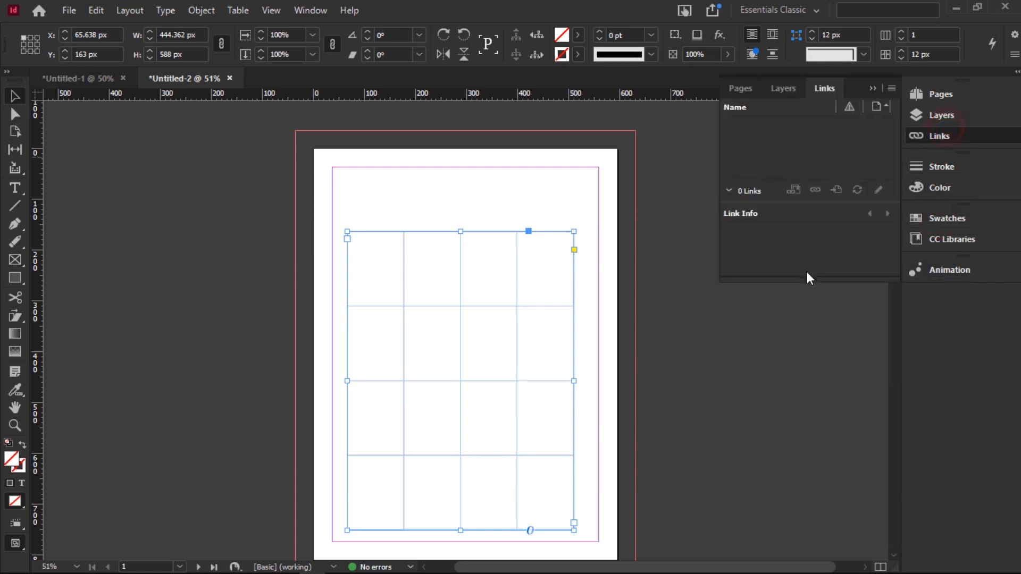
Open the editorial Assignments panel with its Notes and Track Changes group and dock it below Animation
{"action": "left_click", "coordinate": [311, 11]}
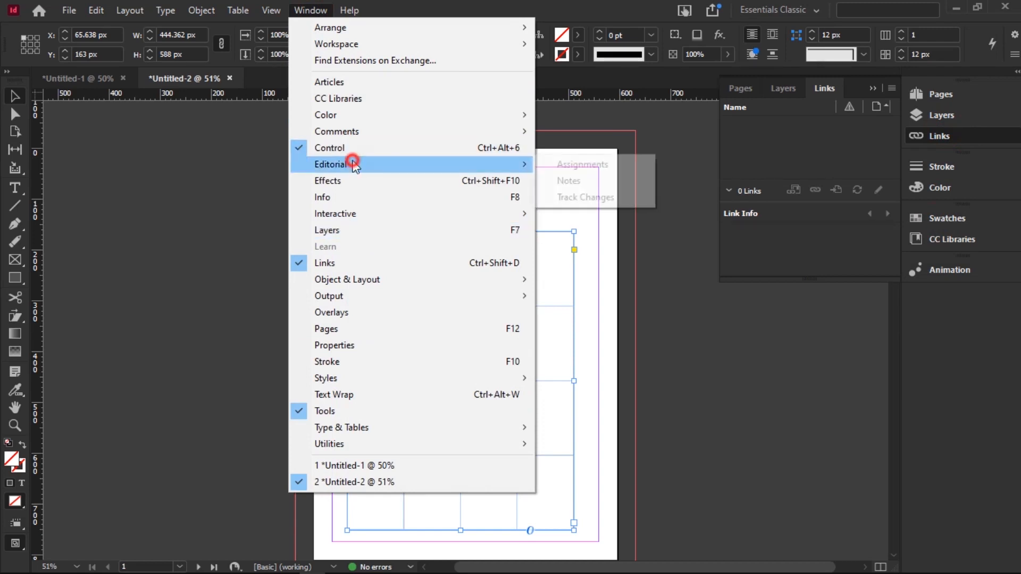
{"action": "mouse_move", "coordinate": [492, 163]}
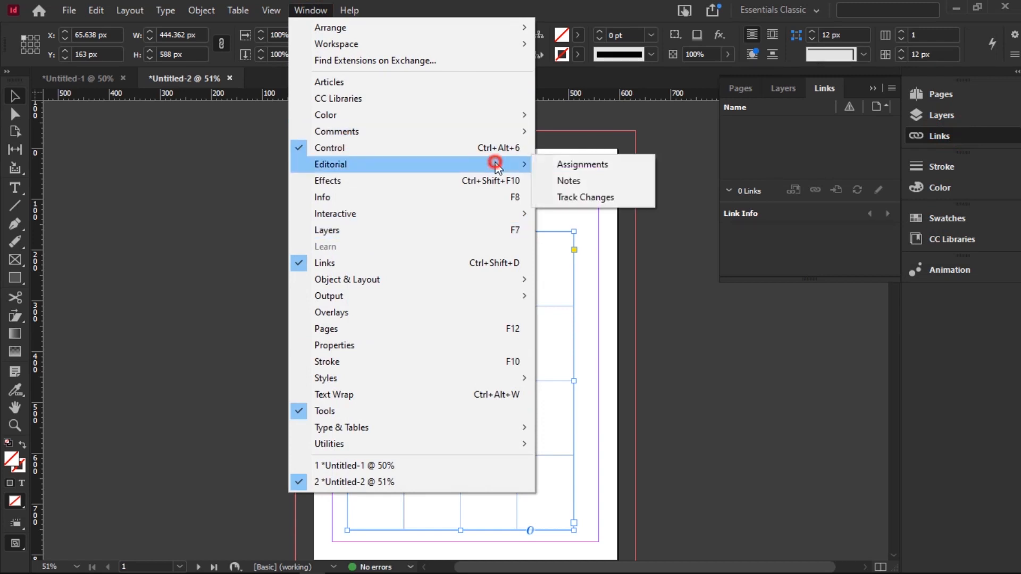
{"action": "left_click", "coordinate": [611, 165]}
{"action": "left_click_drag", "start_coordinate": [572, 314], "coordinate": [1009, 295]}
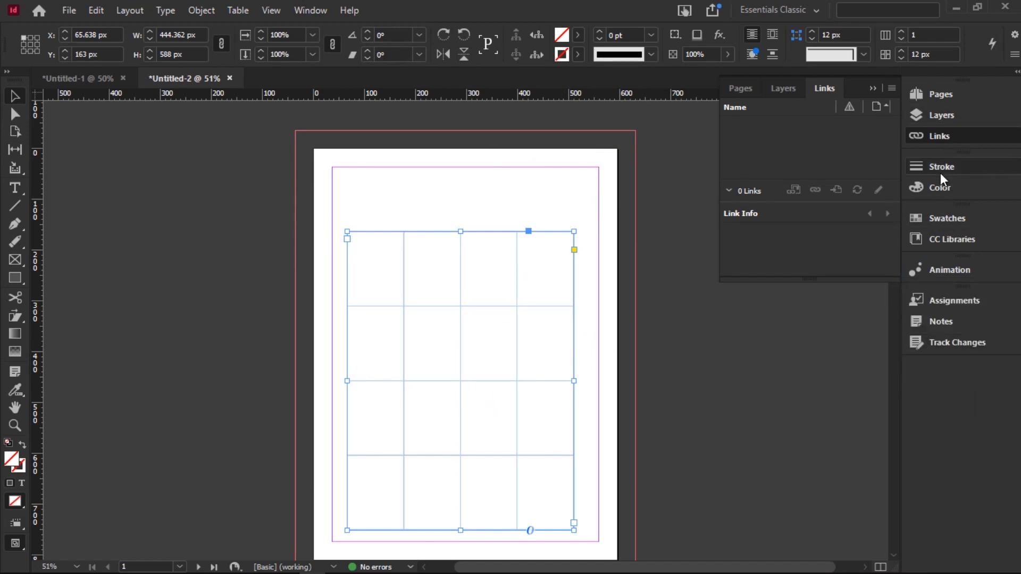
Examine the available workspaces and the help commands, and deselect the table frame
{"action": "left_click", "coordinate": [311, 10]}
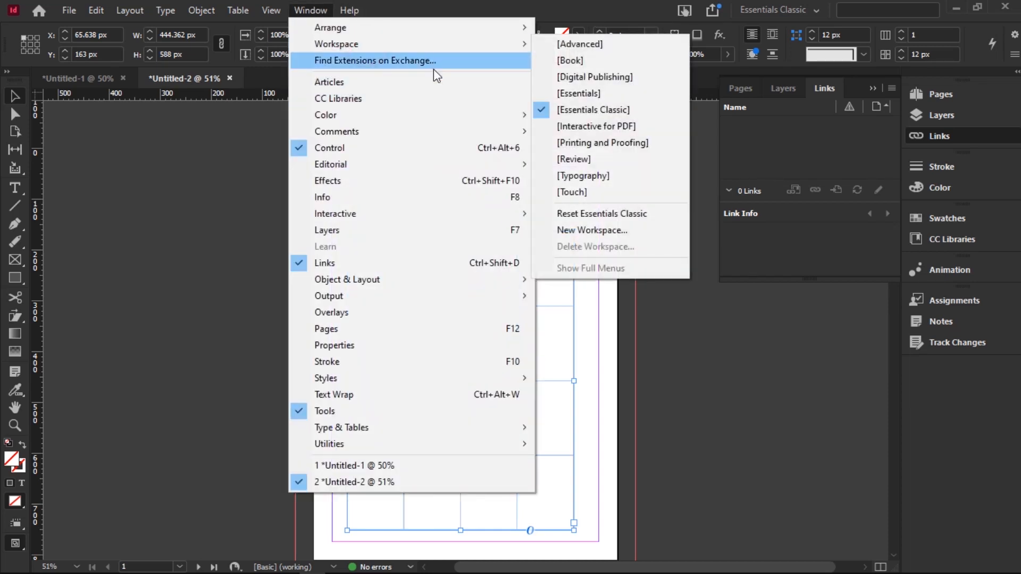
{"action": "mouse_move", "coordinate": [350, 10]}
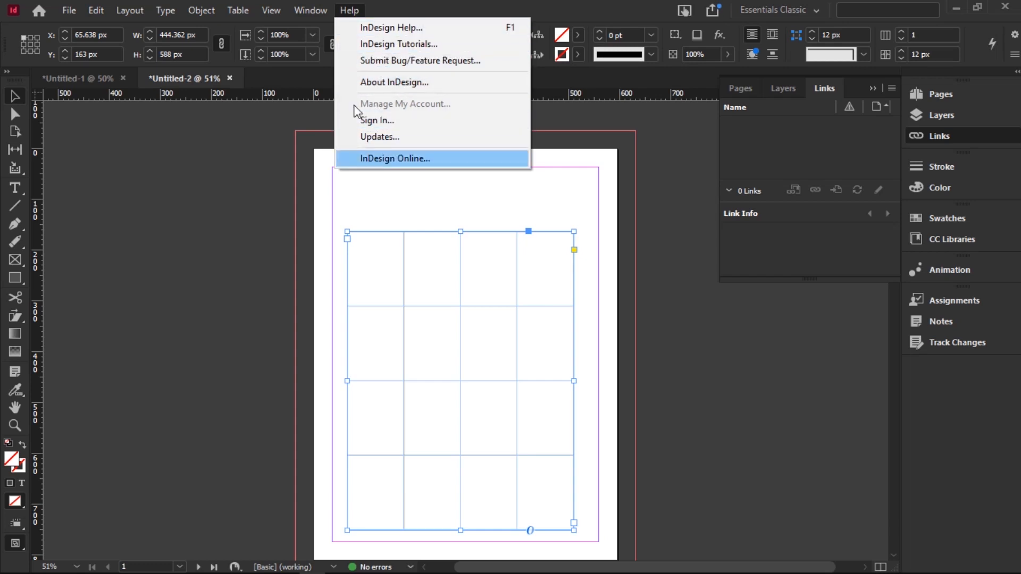
{"action": "left_click", "coordinate": [776, 9]}
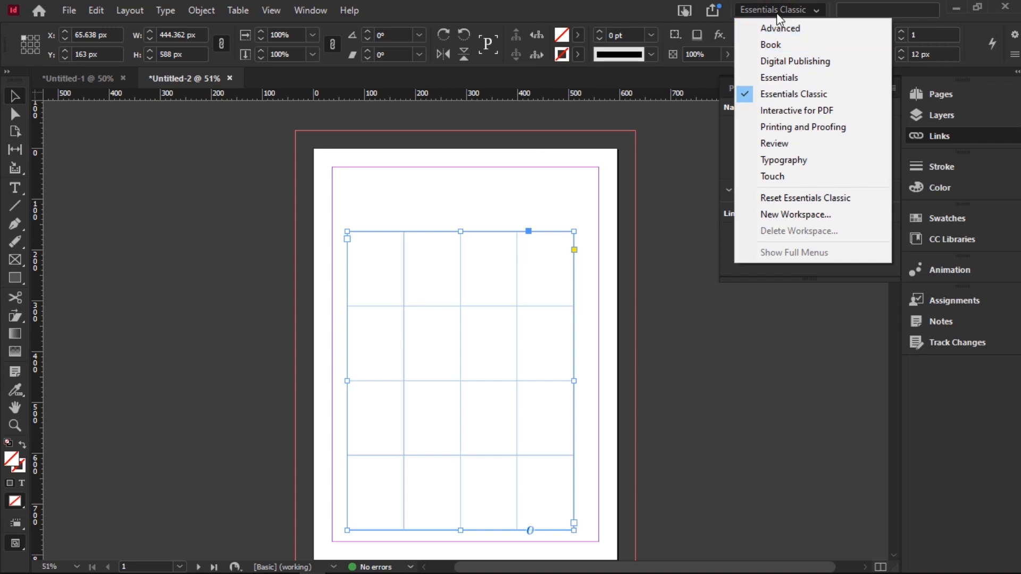
{"action": "left_click", "coordinate": [776, 12]}
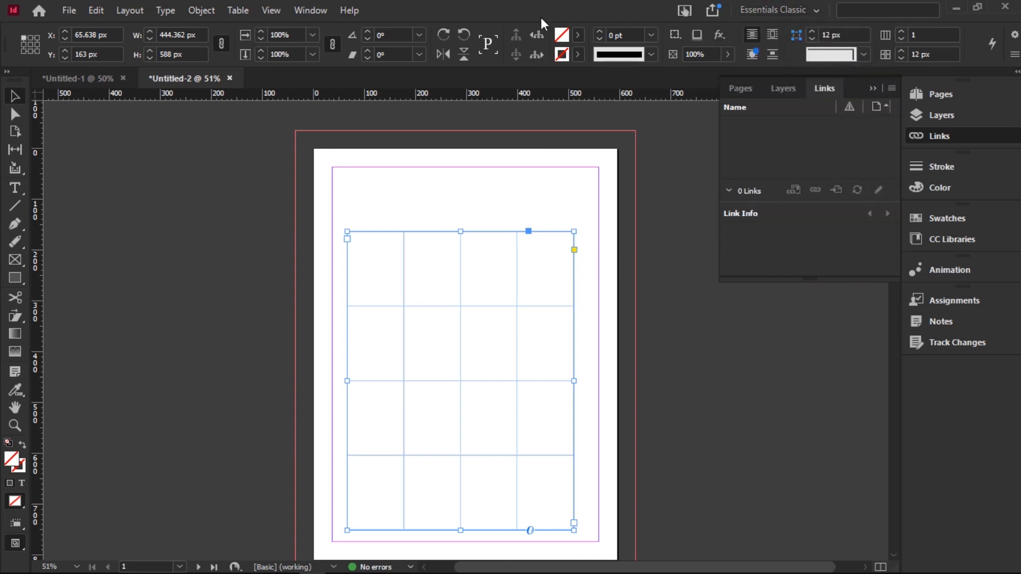
{"action": "left_click", "coordinate": [684, 352]}
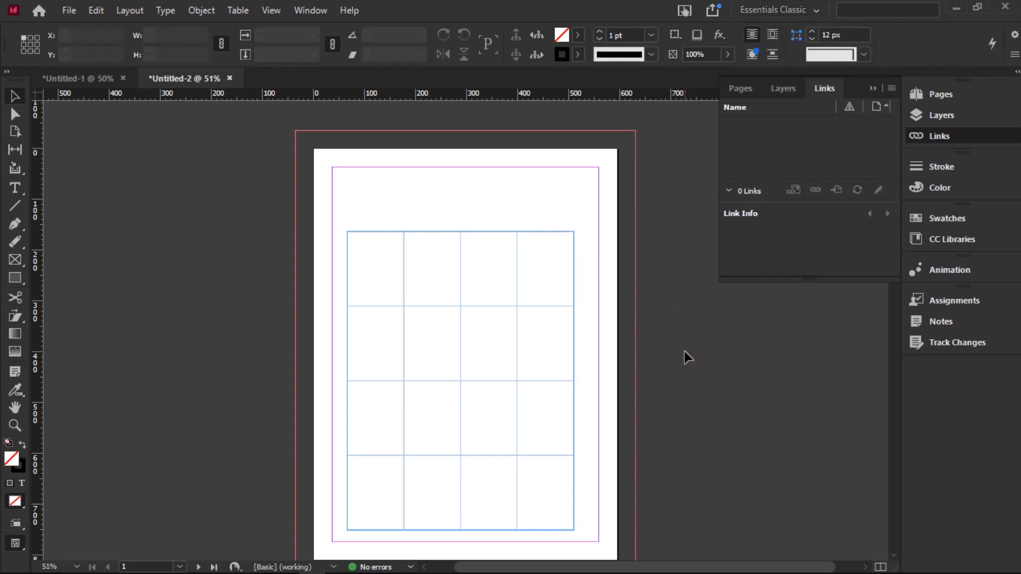